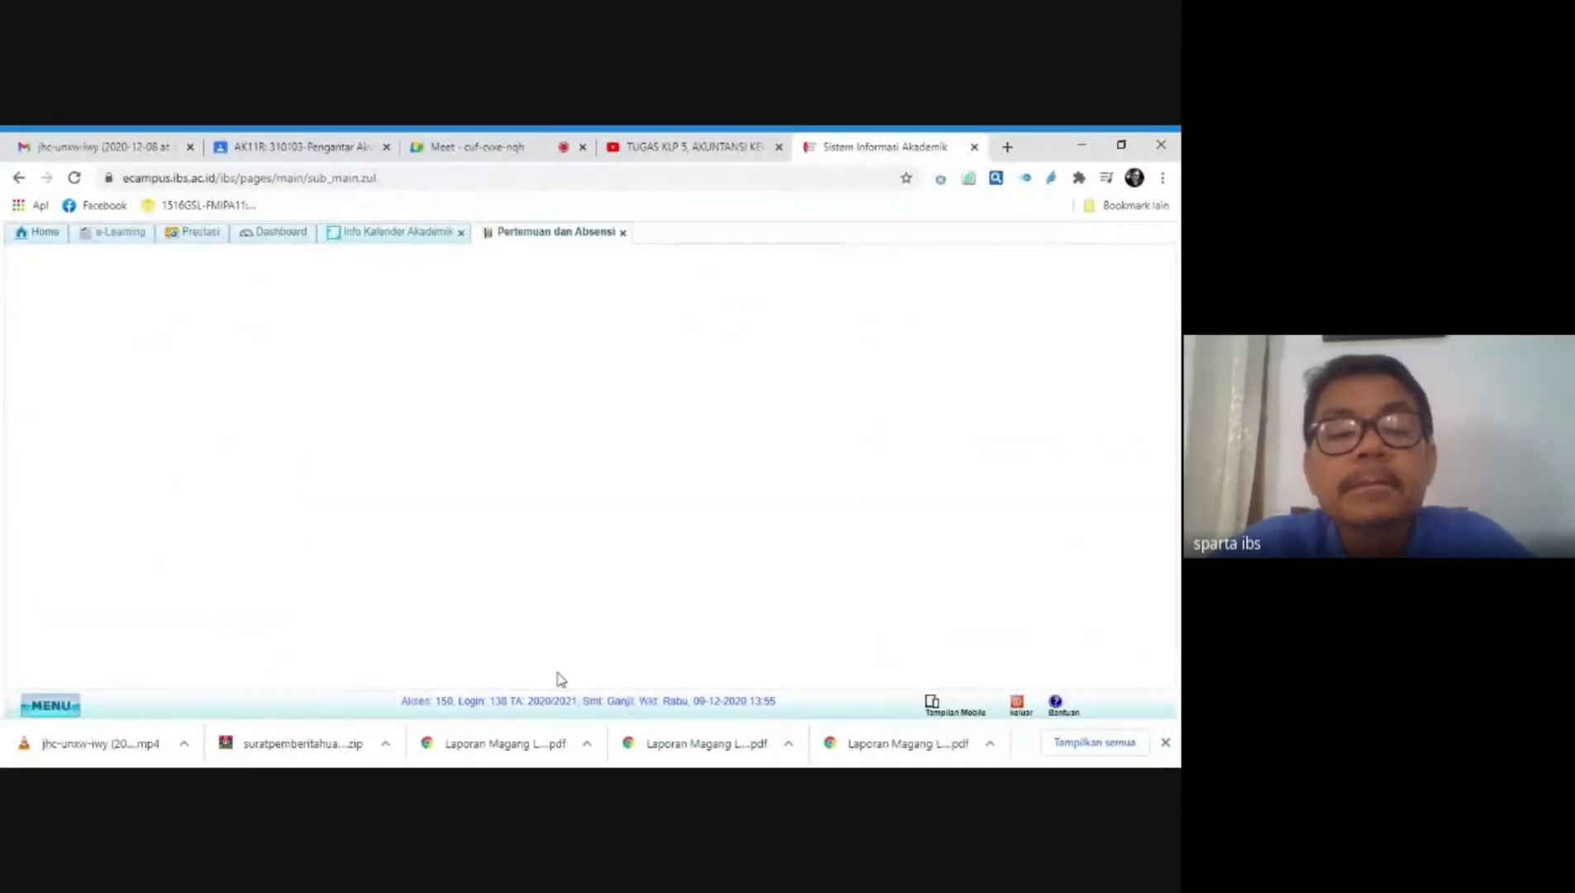
Step: Expand the meeting management of the second 310103-Pengantar Akuntansi I class (1 AK11R), on page 2 of the attendance list
scroll(294, 567, "down", 1)
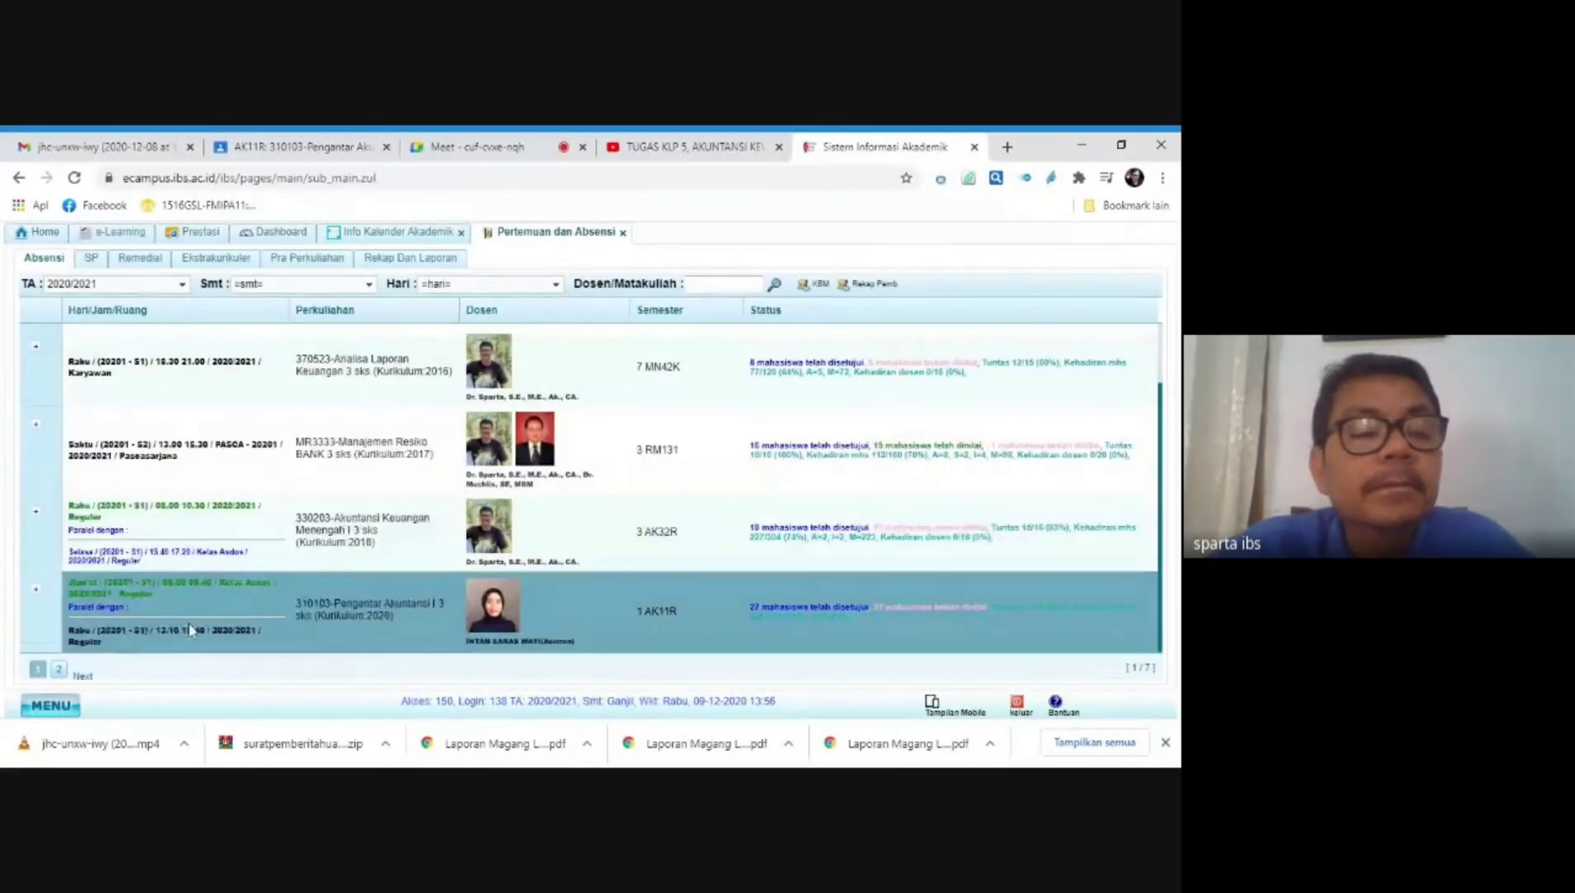
left_click(59, 671)
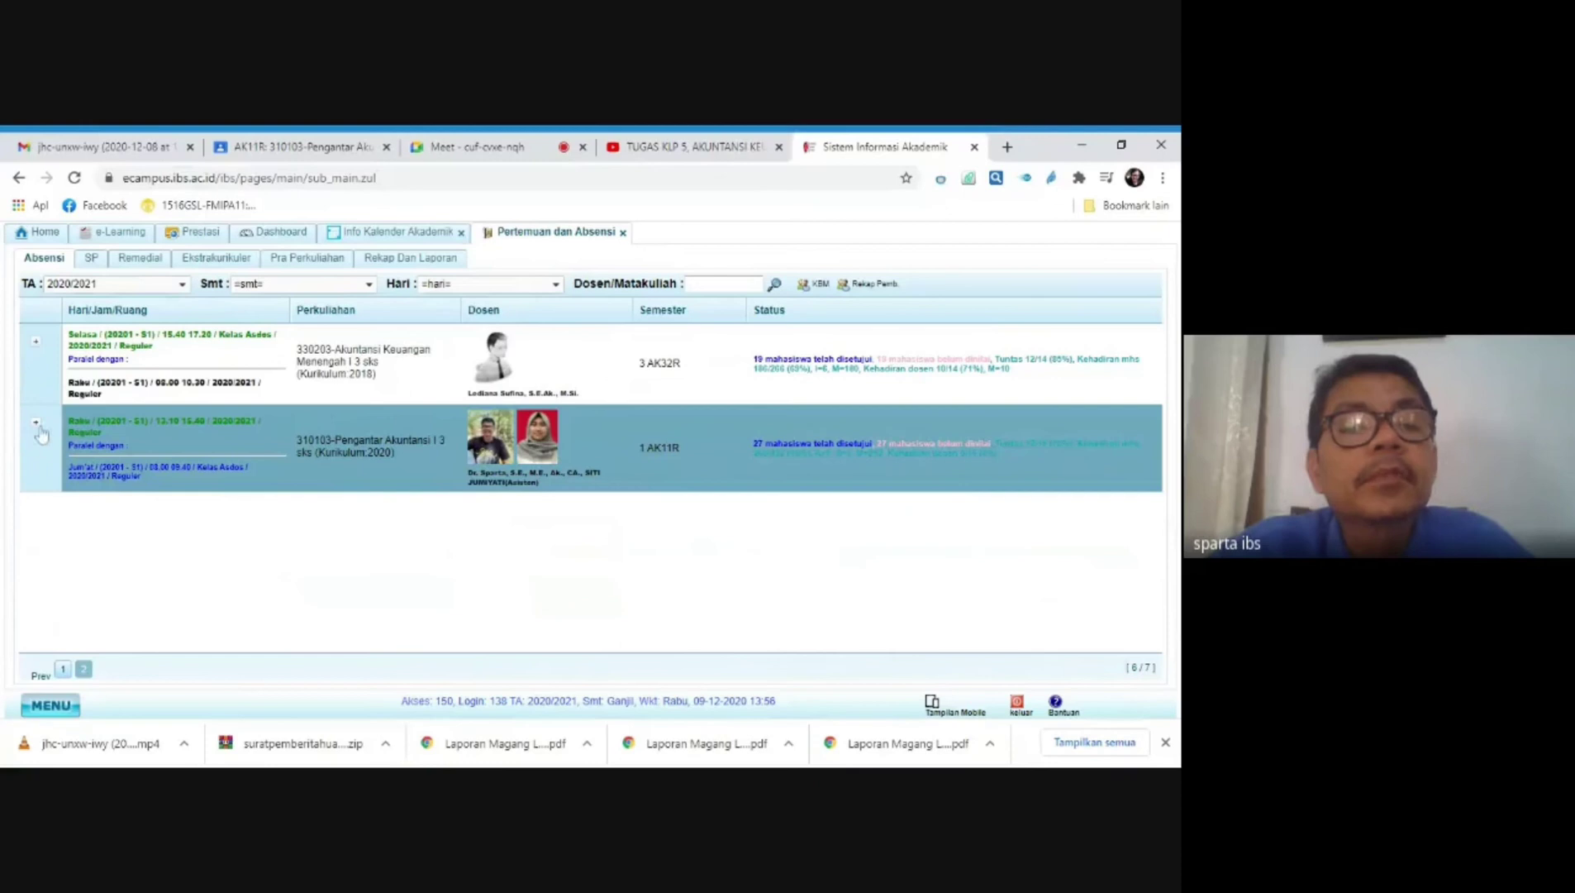
left_click(82, 460)
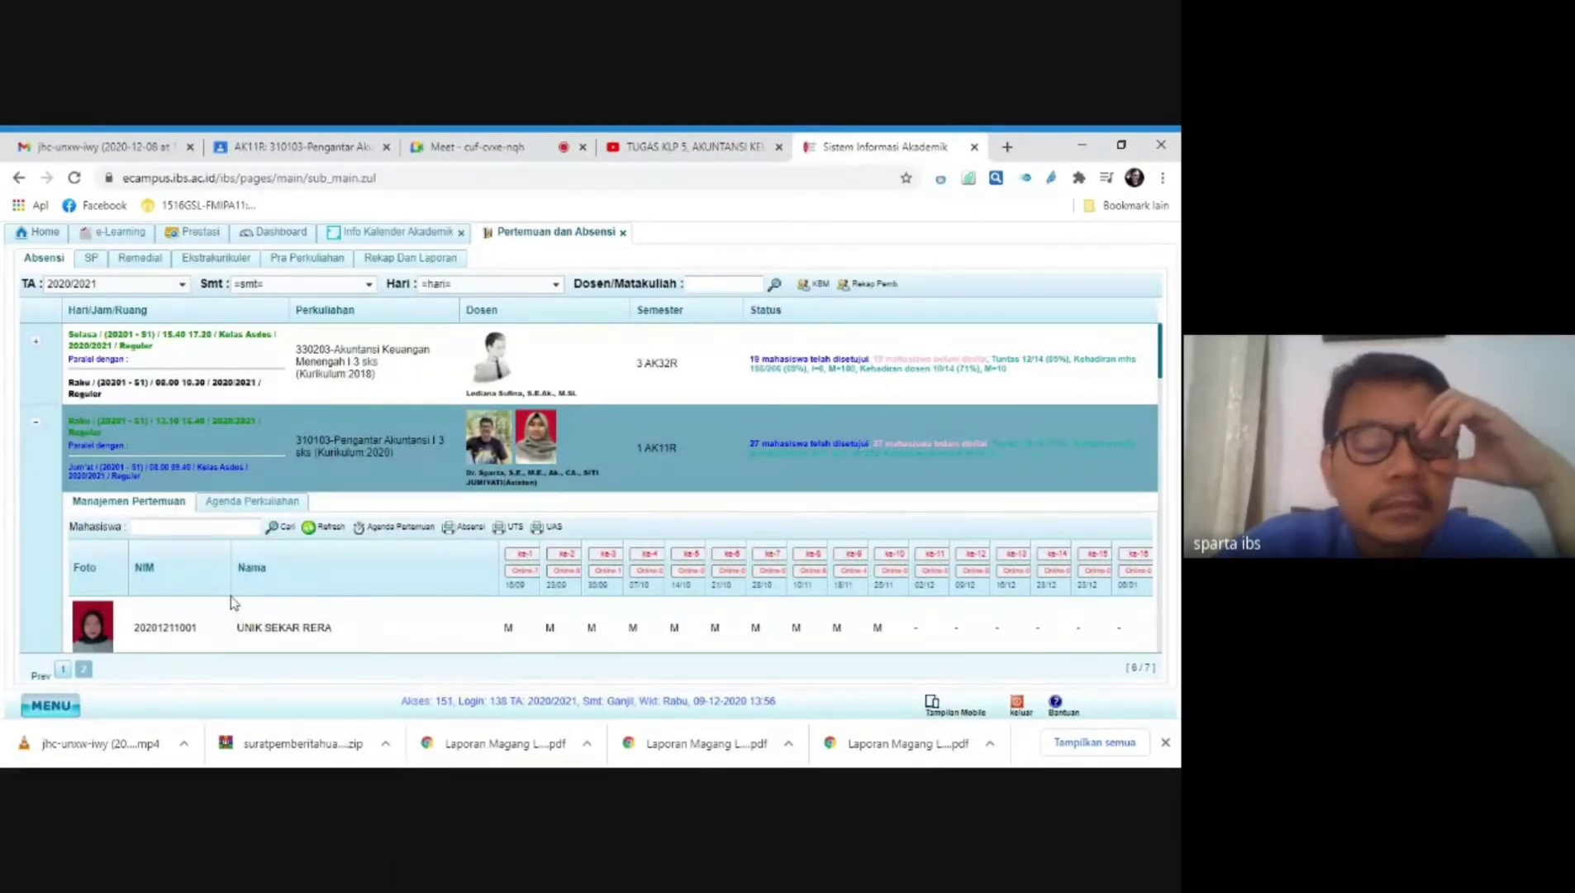
scroll(245, 601, "down", 3)
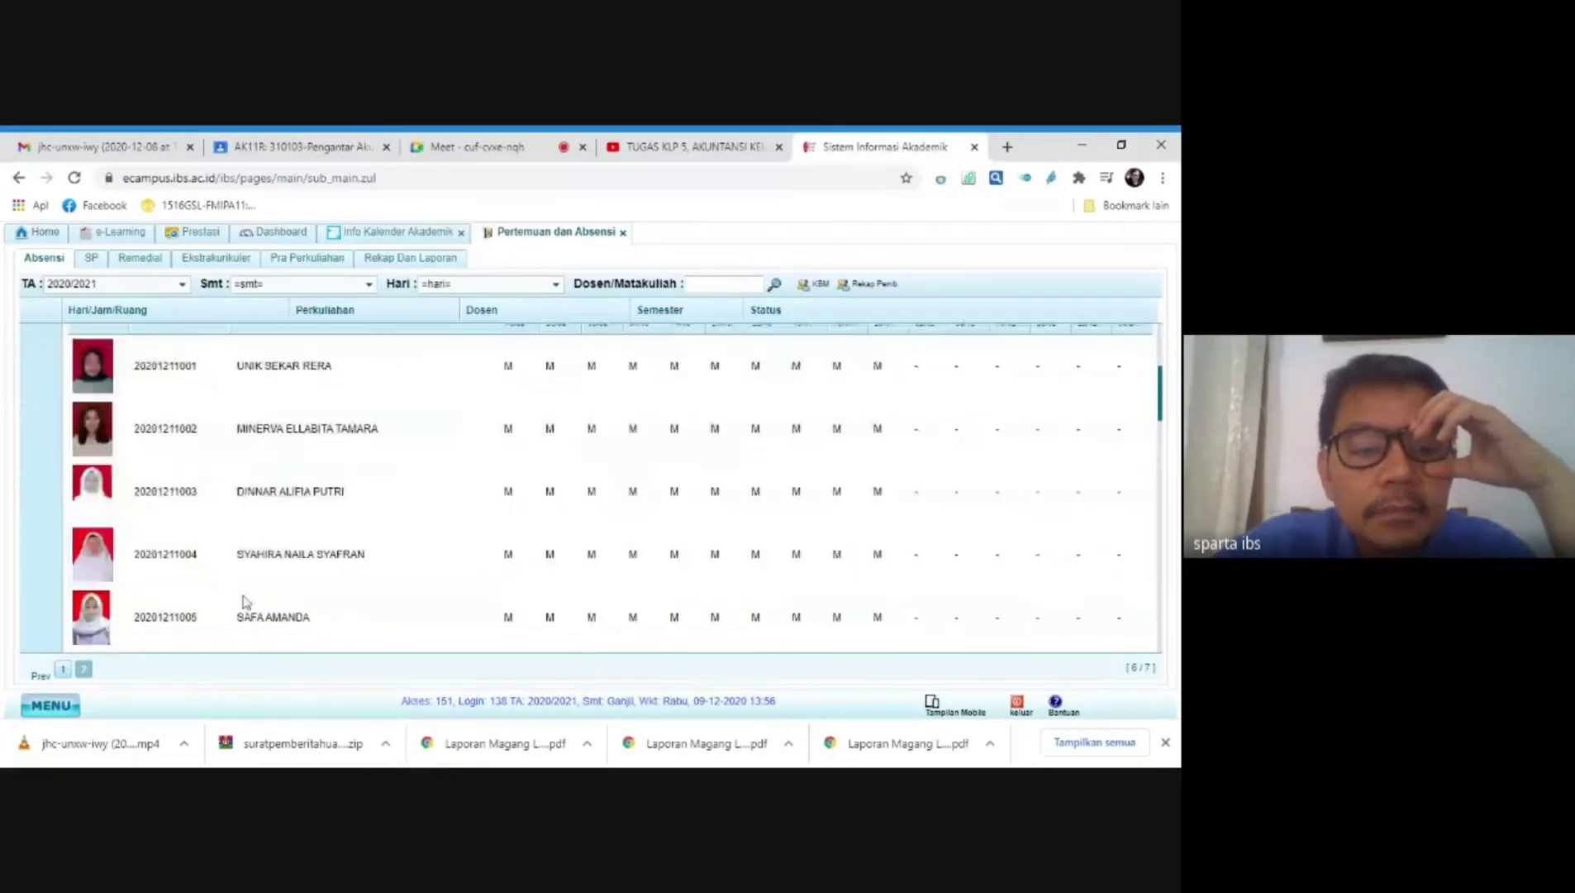
scroll(256, 603, "up", 1)
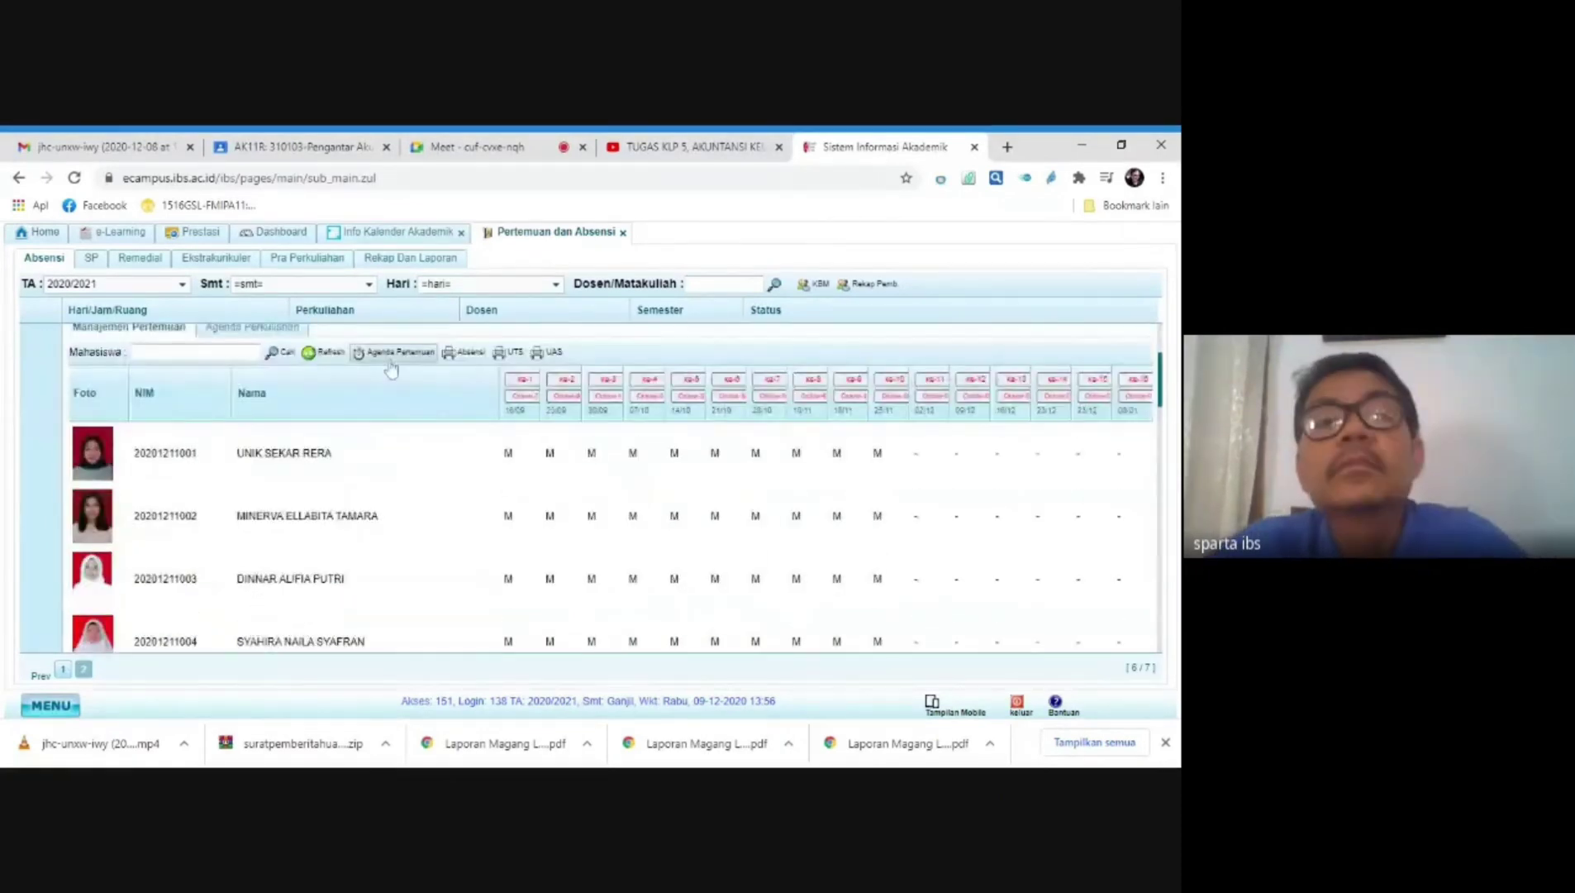
Step: Close the YouTube video page and open the attendance form for meeting 11 of the Pengantar Akuntansi I class
left_click(468, 147)
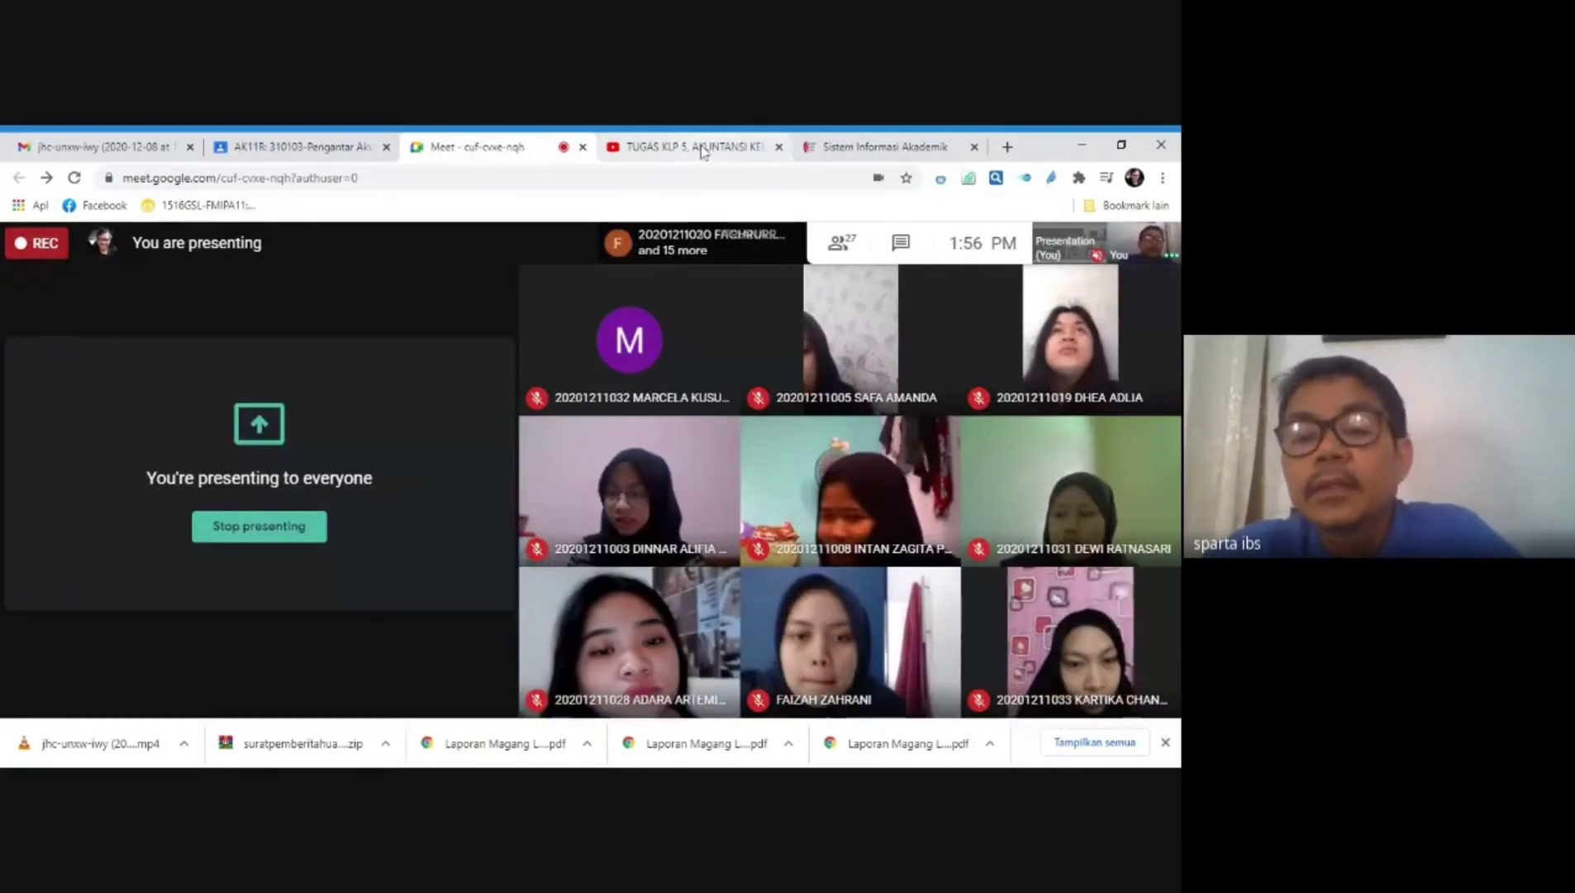
left_click(703, 149)
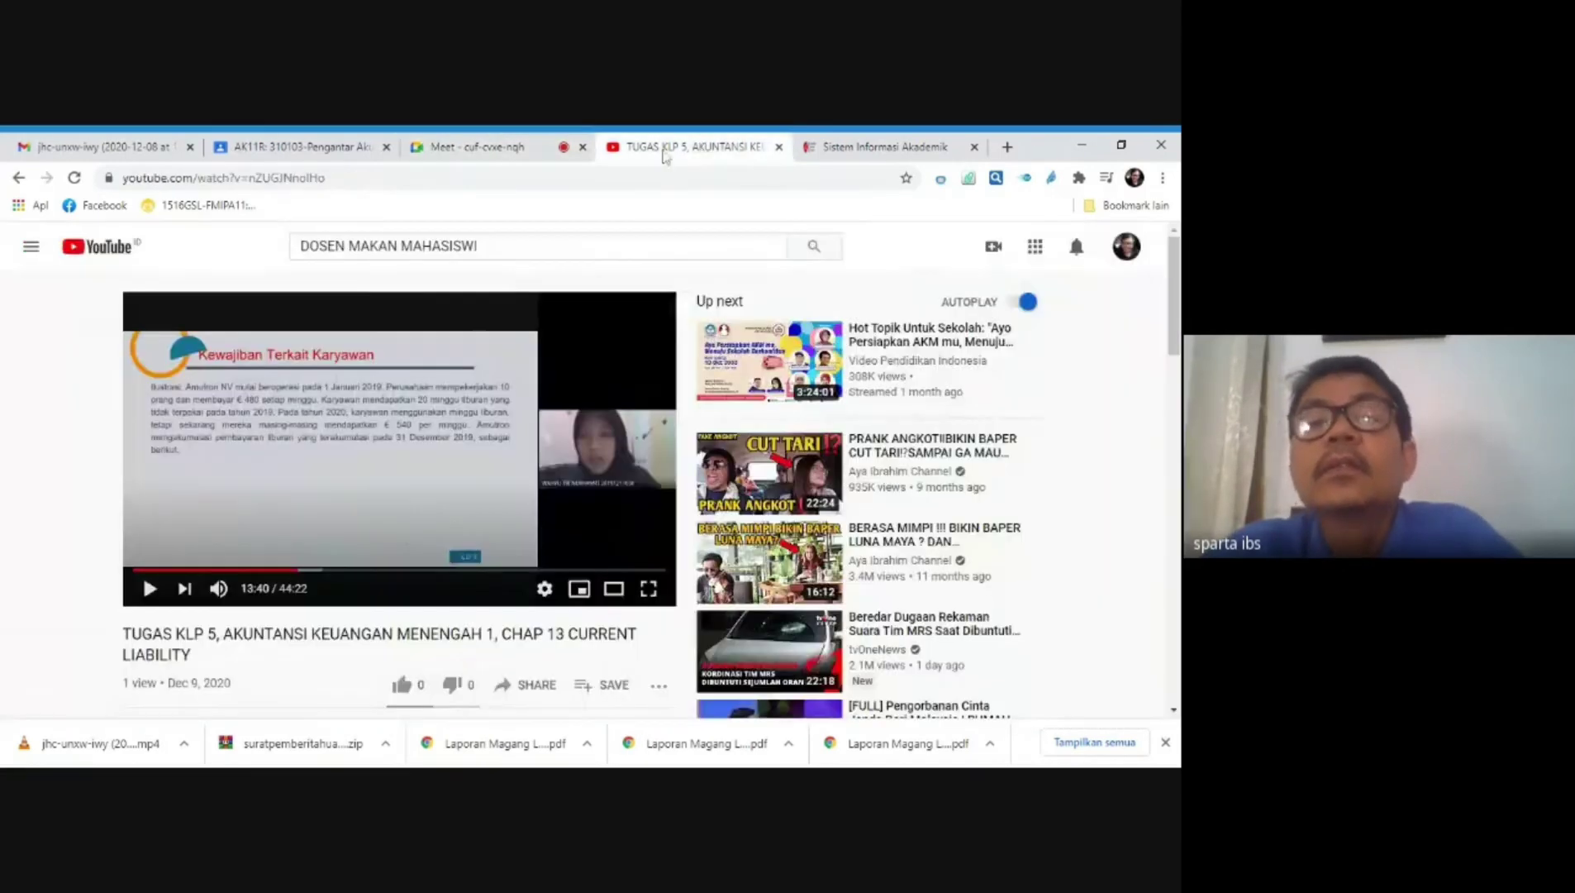
left_click(779, 147)
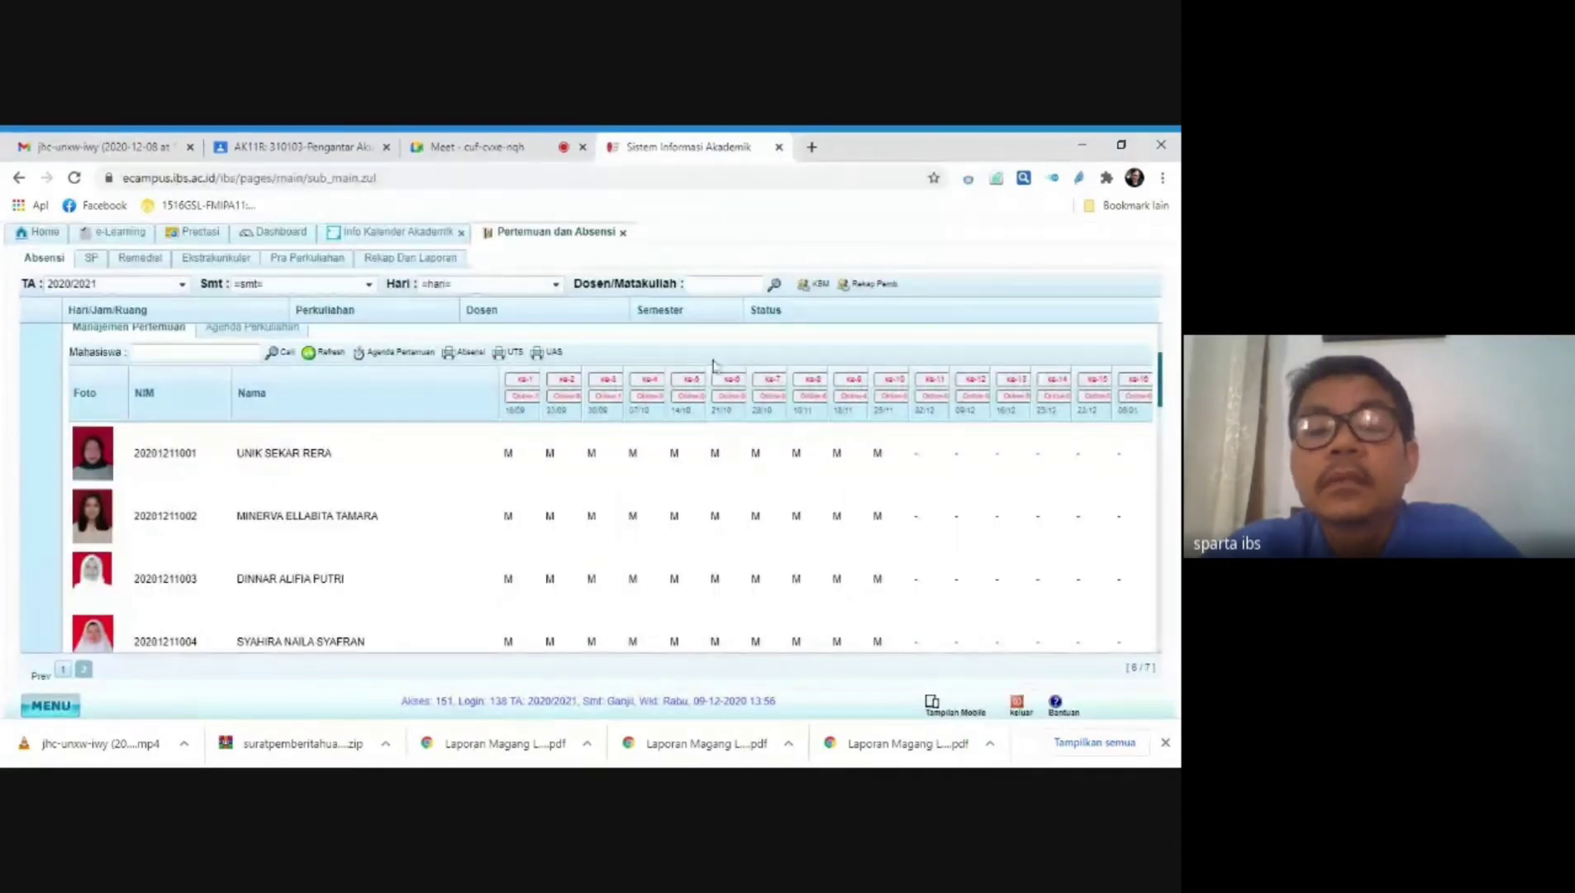
left_click(926, 381)
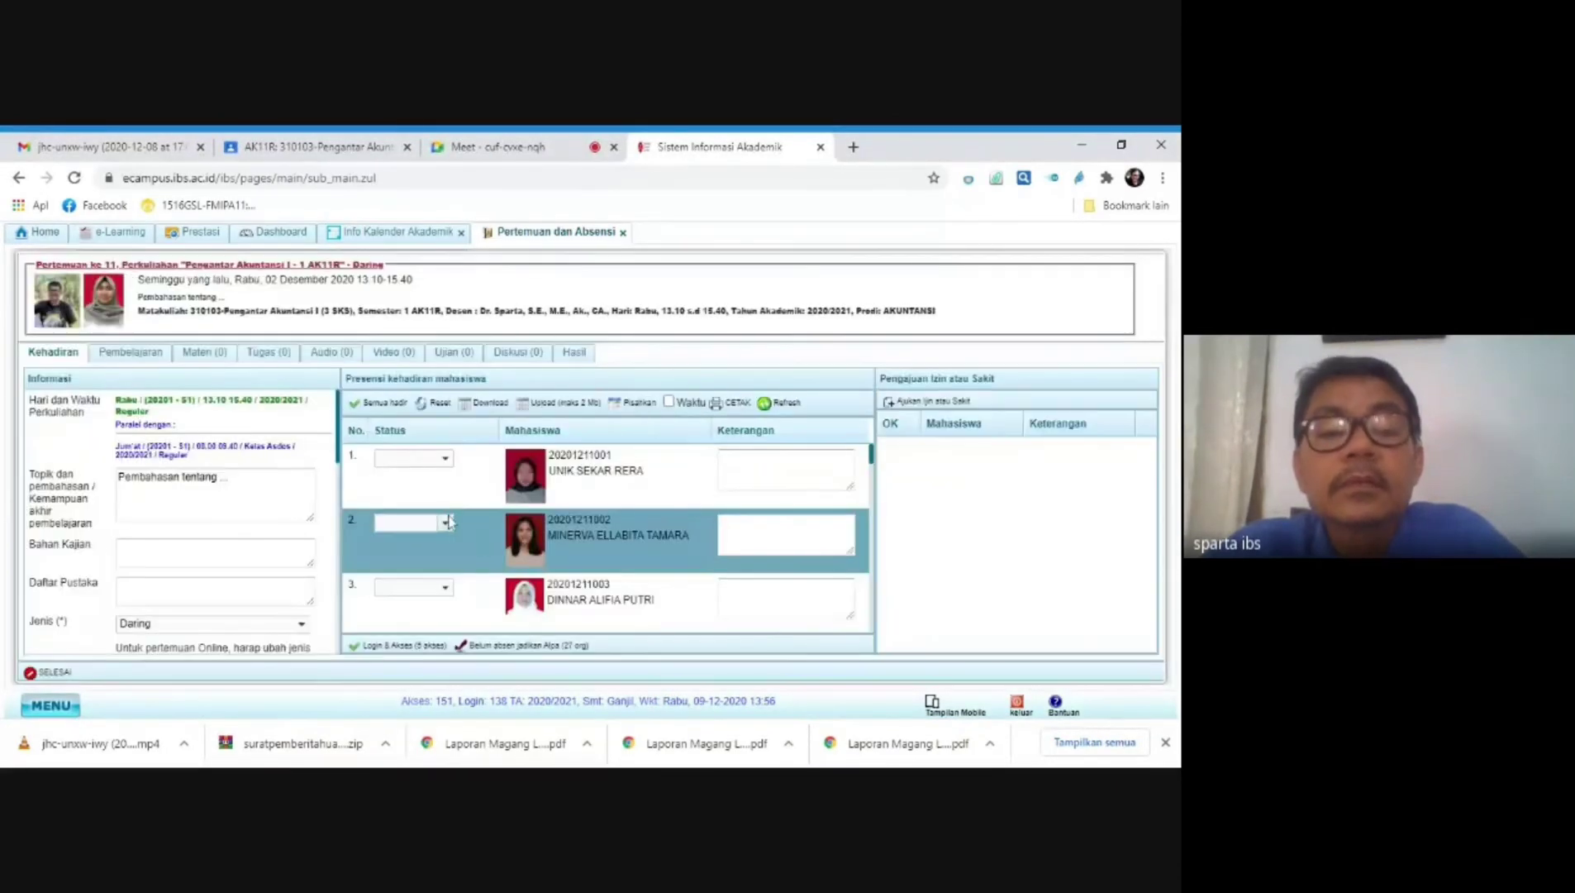
Step: Check the first student's presence in the Google Meet call and set that student's attendance status to Belum
left_click(504, 147)
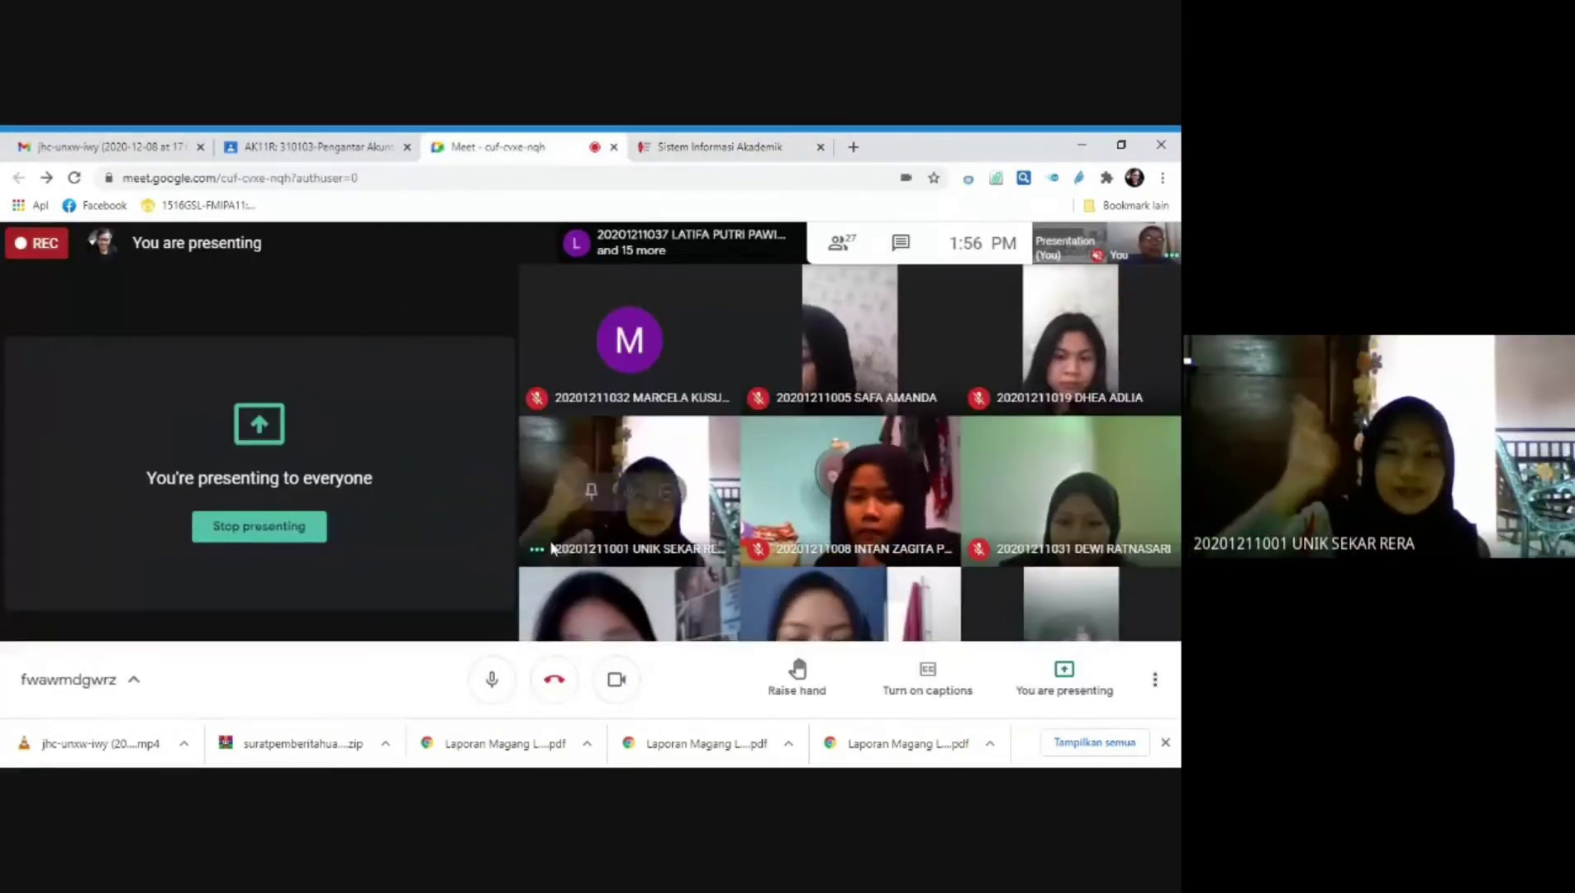
left_click(686, 145)
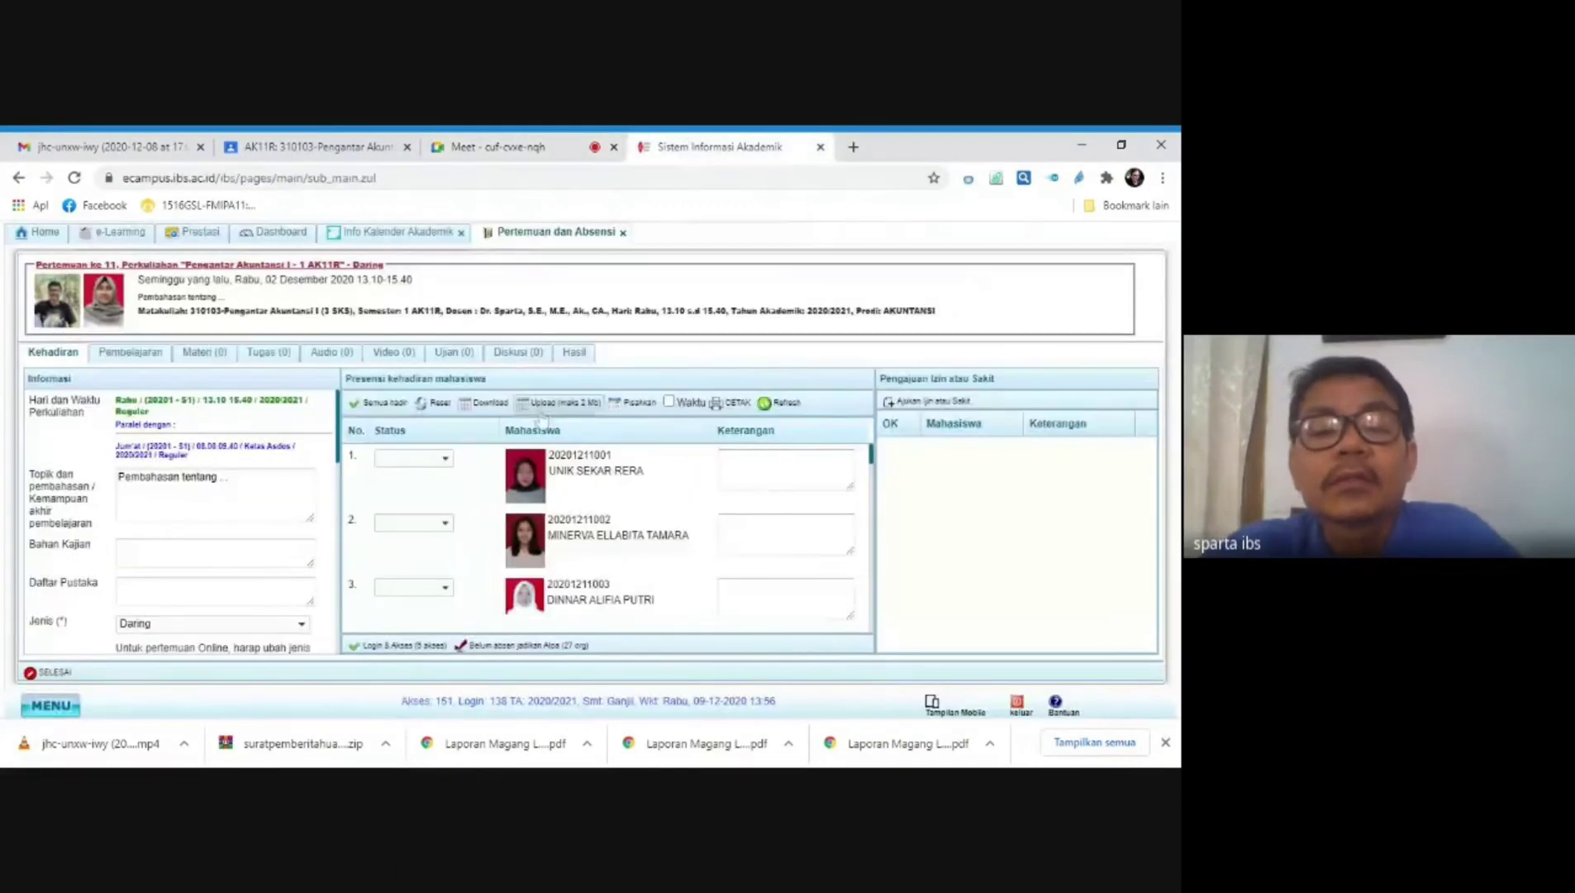
left_click(445, 458)
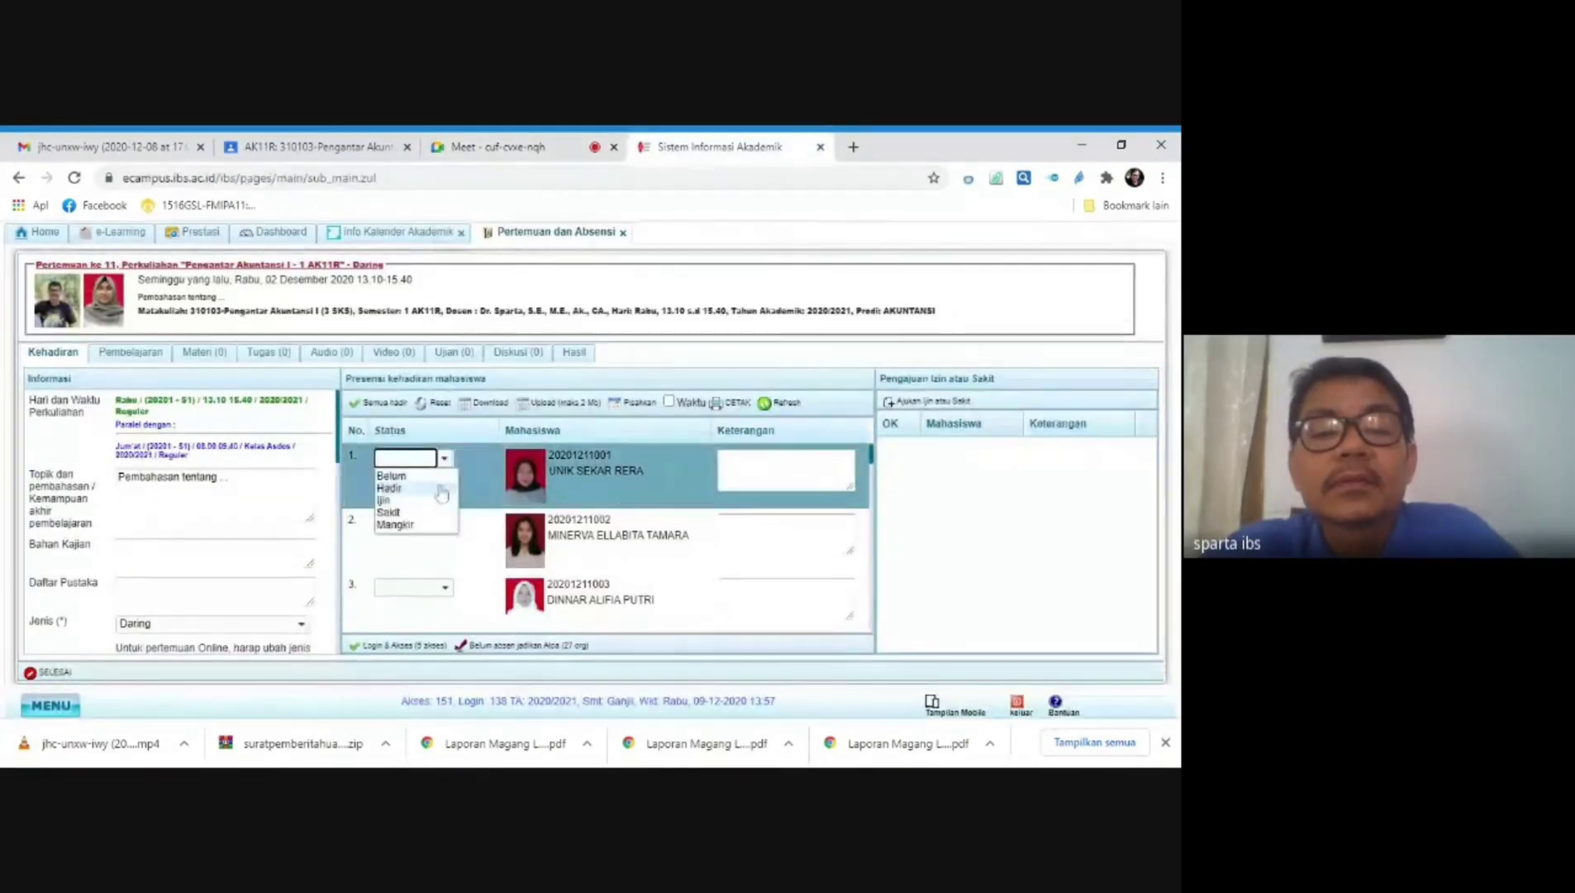
left_click(442, 494)
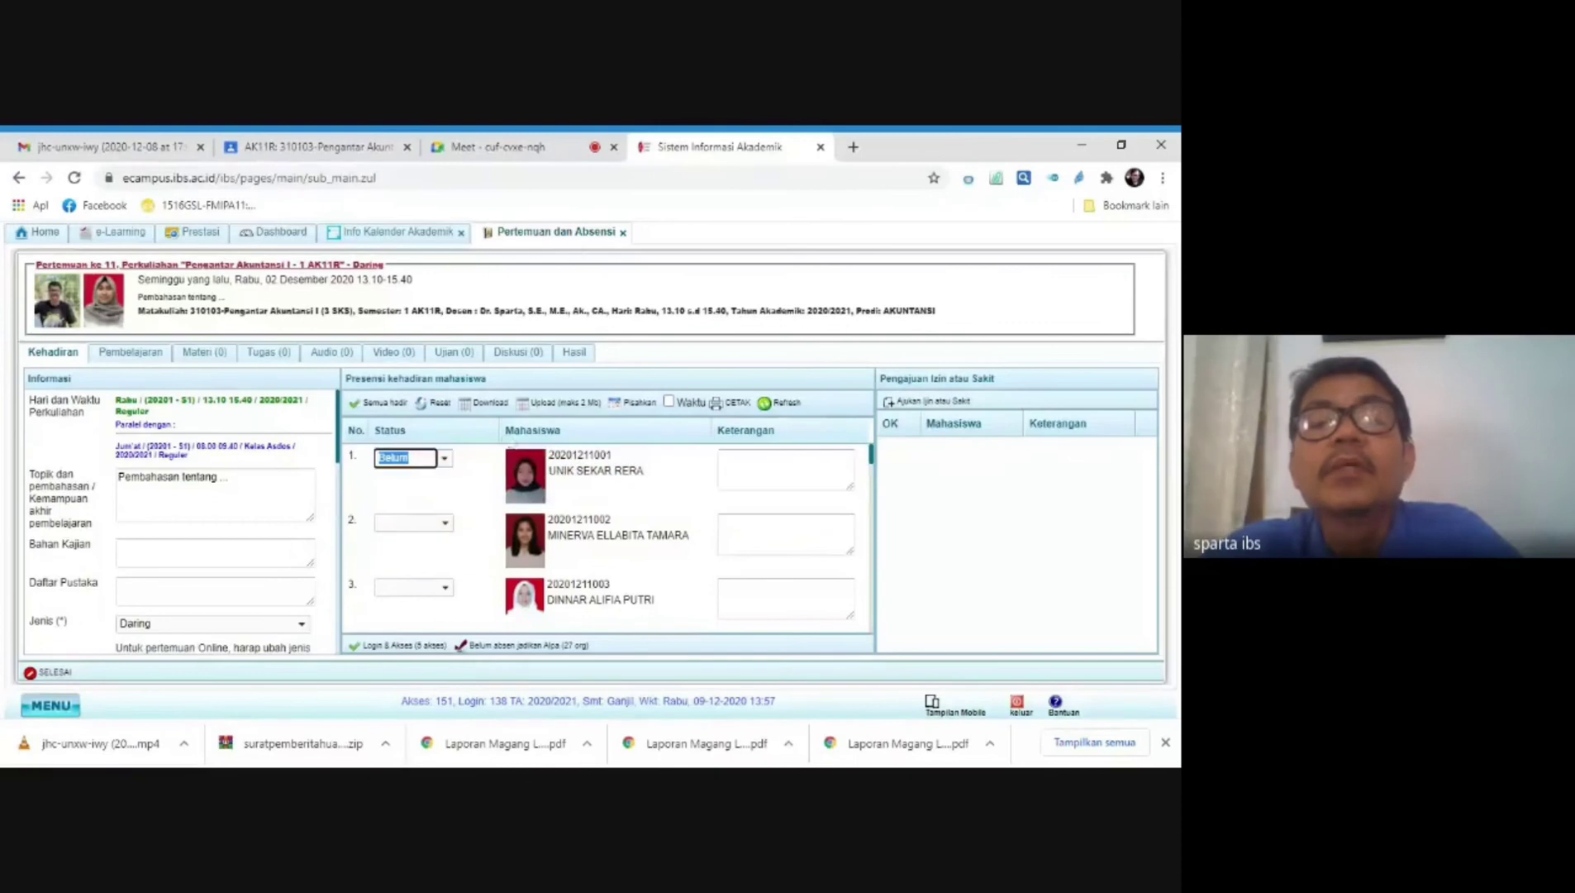
Step: Check the second student in the Google Meet call and set that student's attendance status to Hadir
left_click(546, 147)
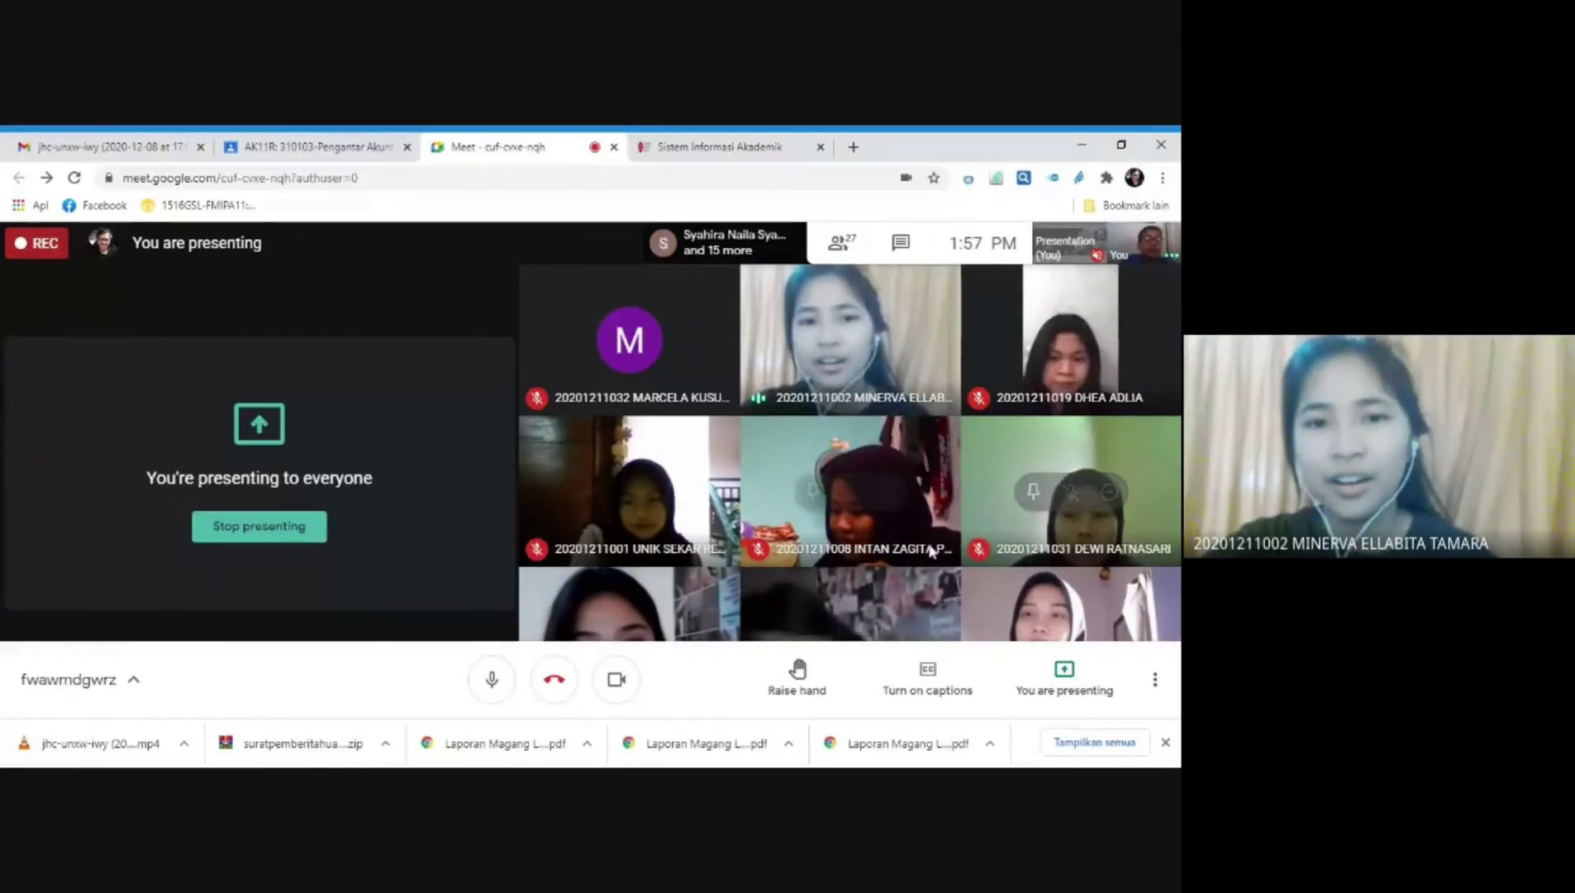
left_click(718, 150)
left_click(444, 523)
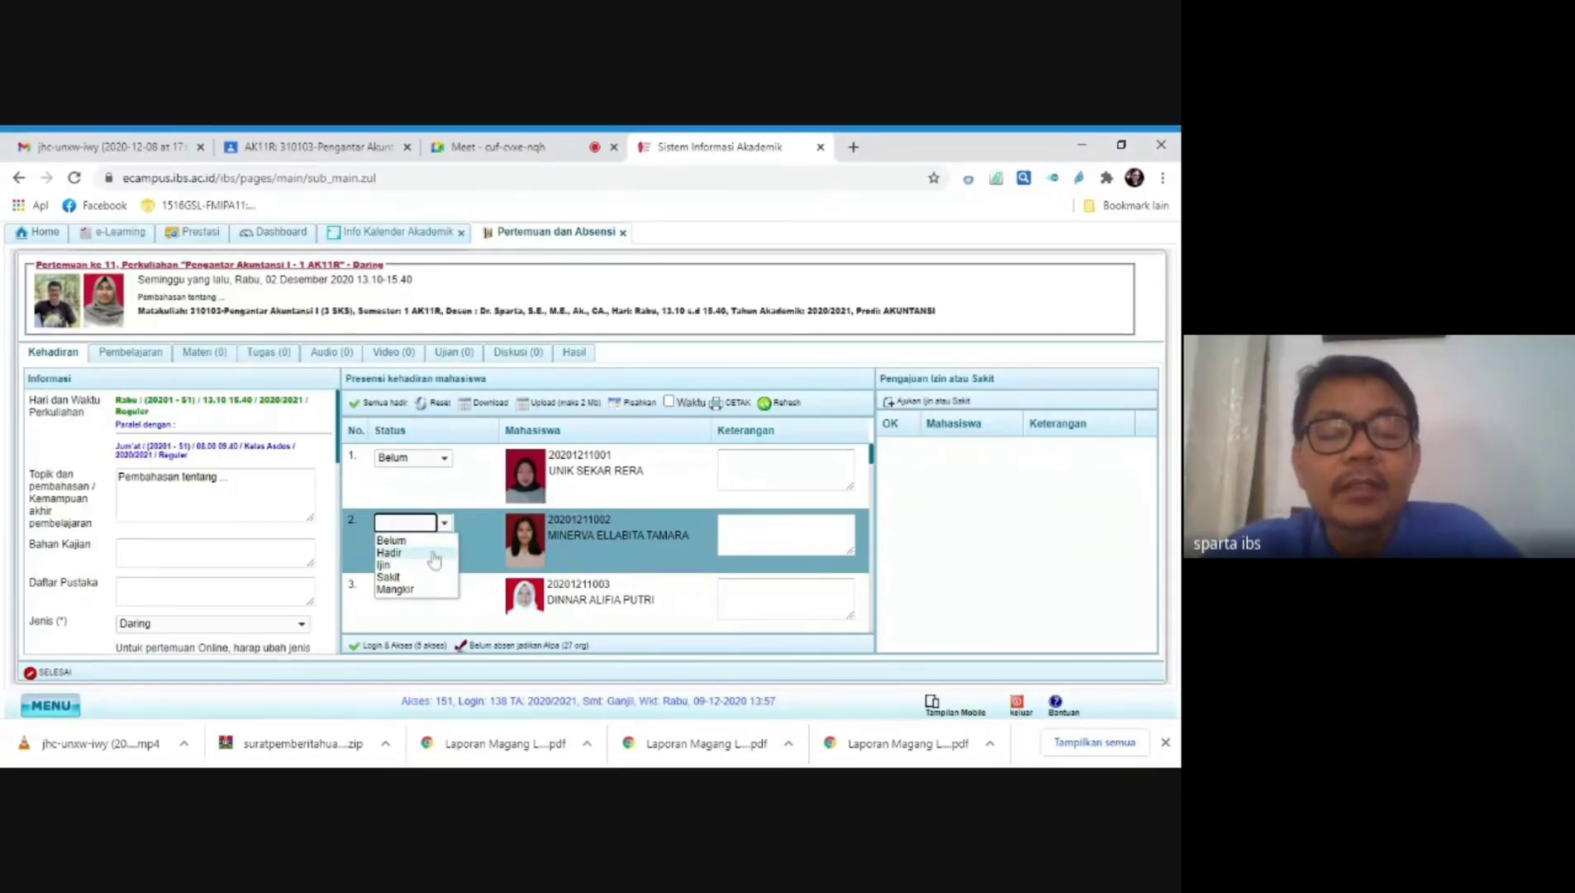
left_click(431, 553)
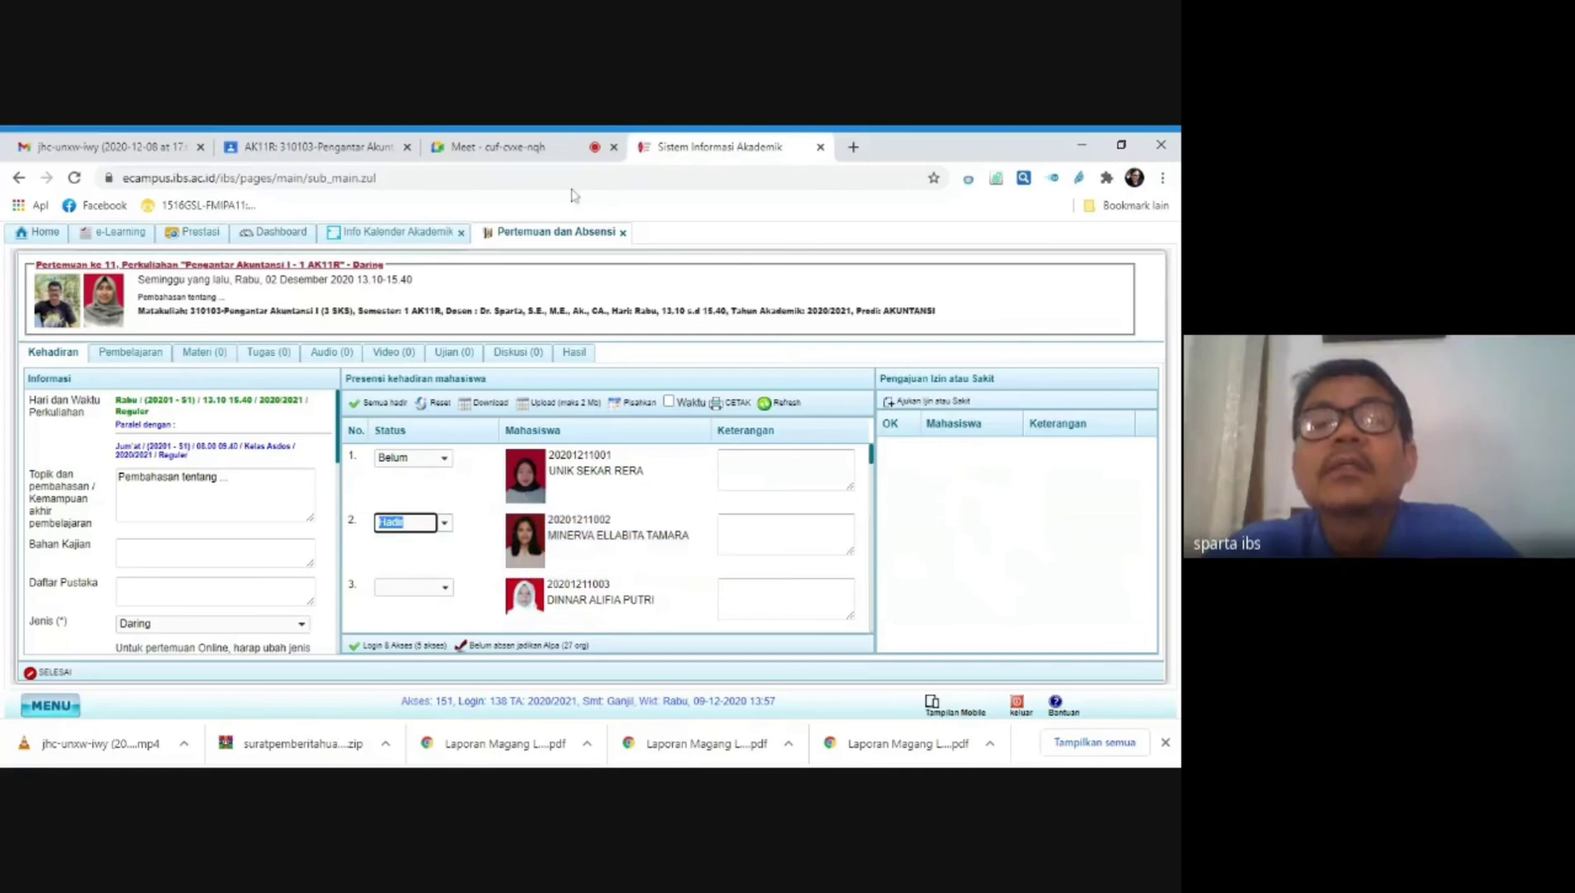
Step: Look for the third student in the Google Meet call and set that student's attendance status to Hadir
left_click(496, 147)
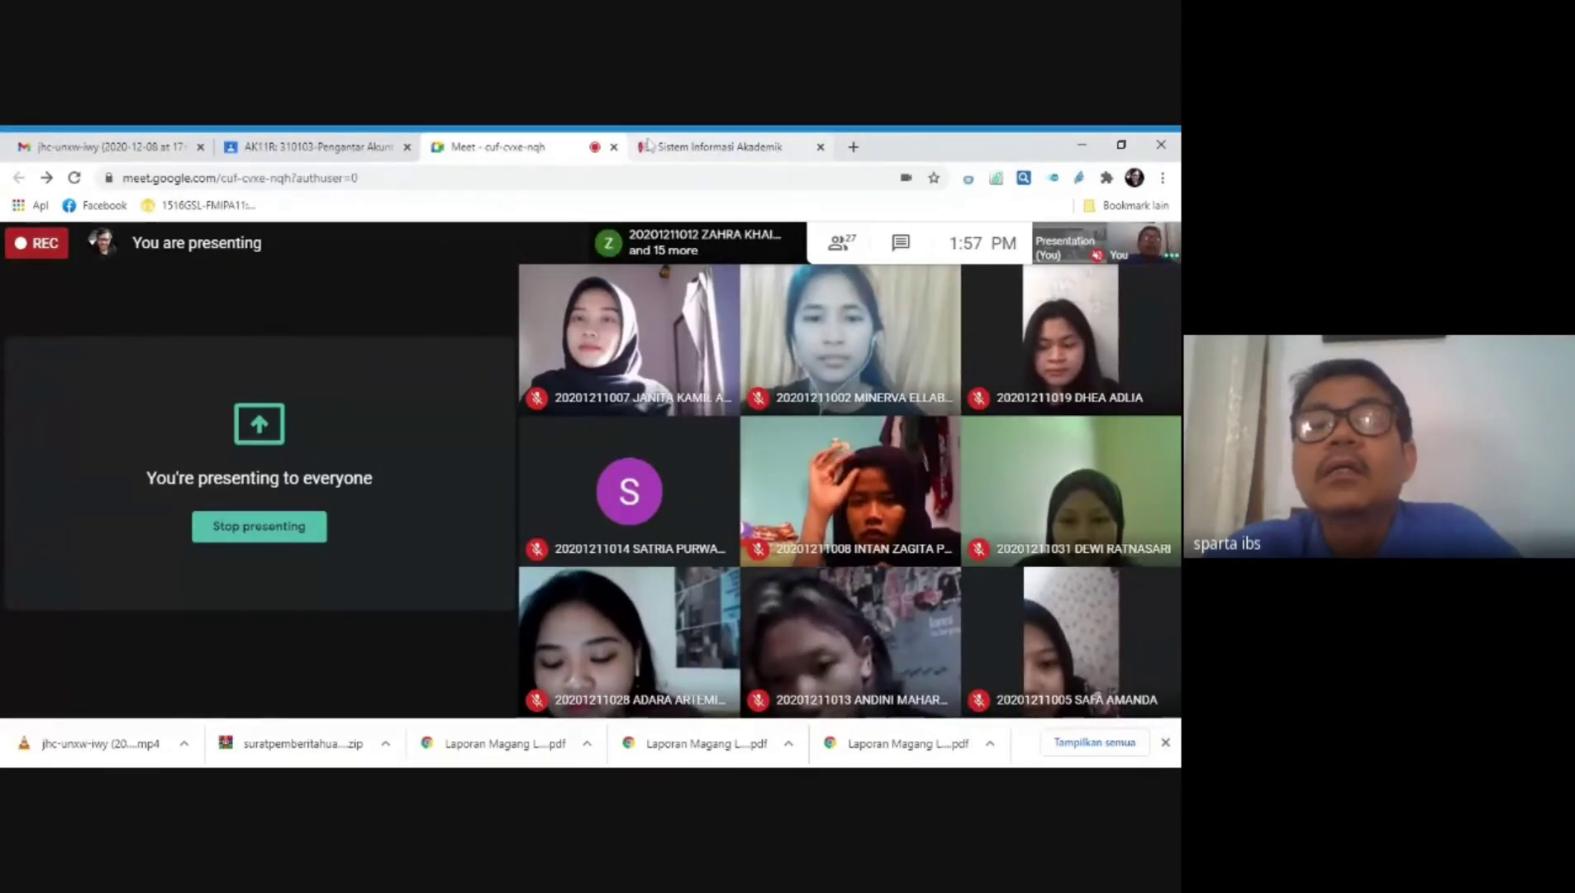
left_click(648, 146)
left_click(561, 150)
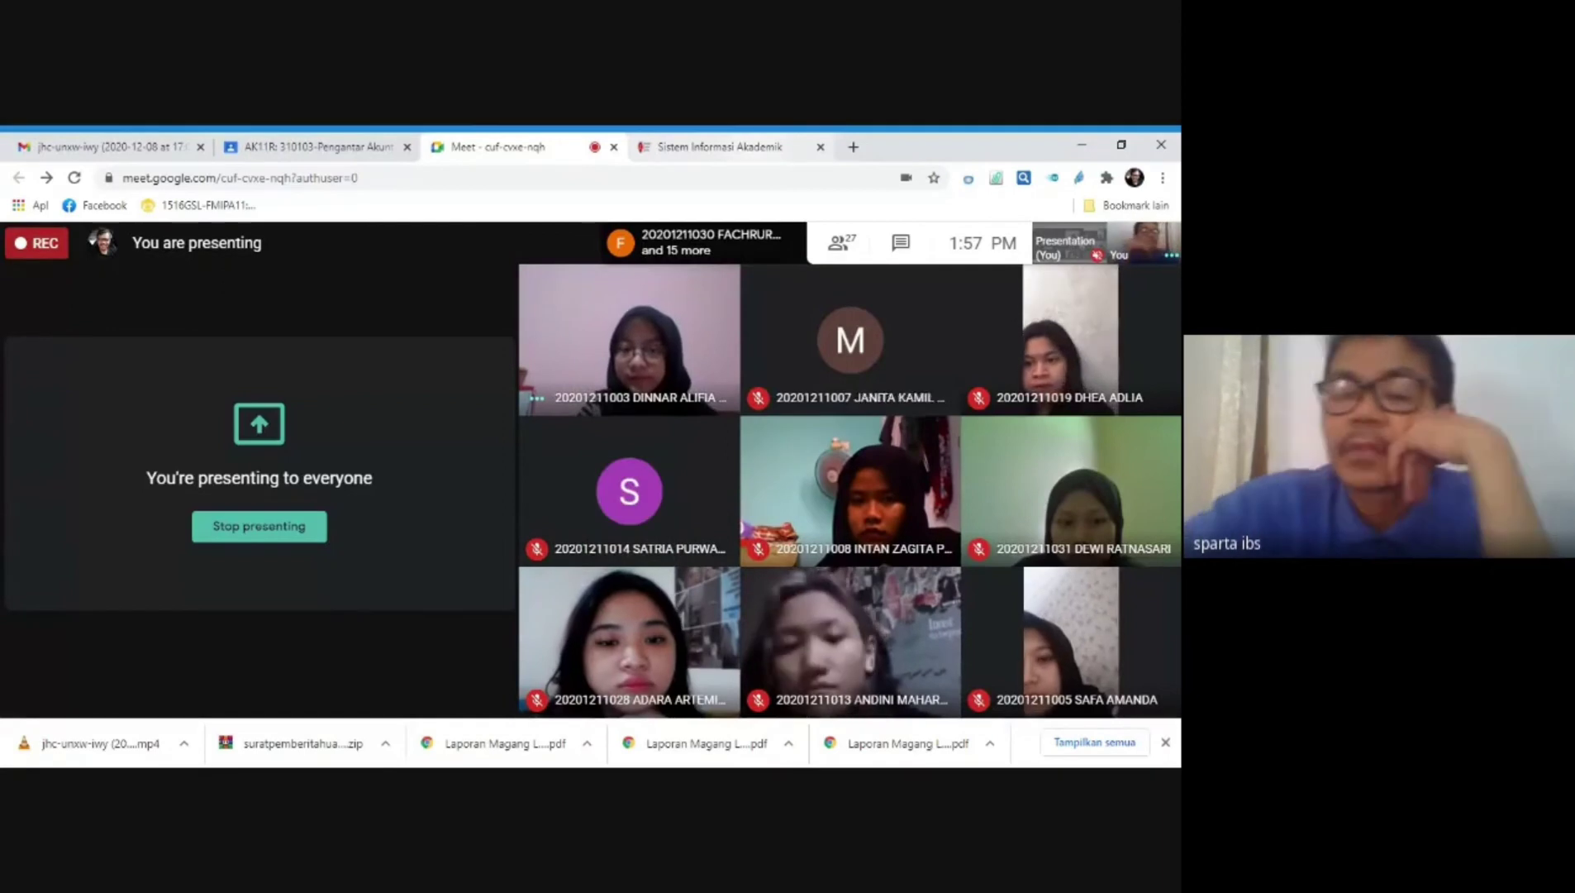
left_click(746, 142)
left_click(561, 522)
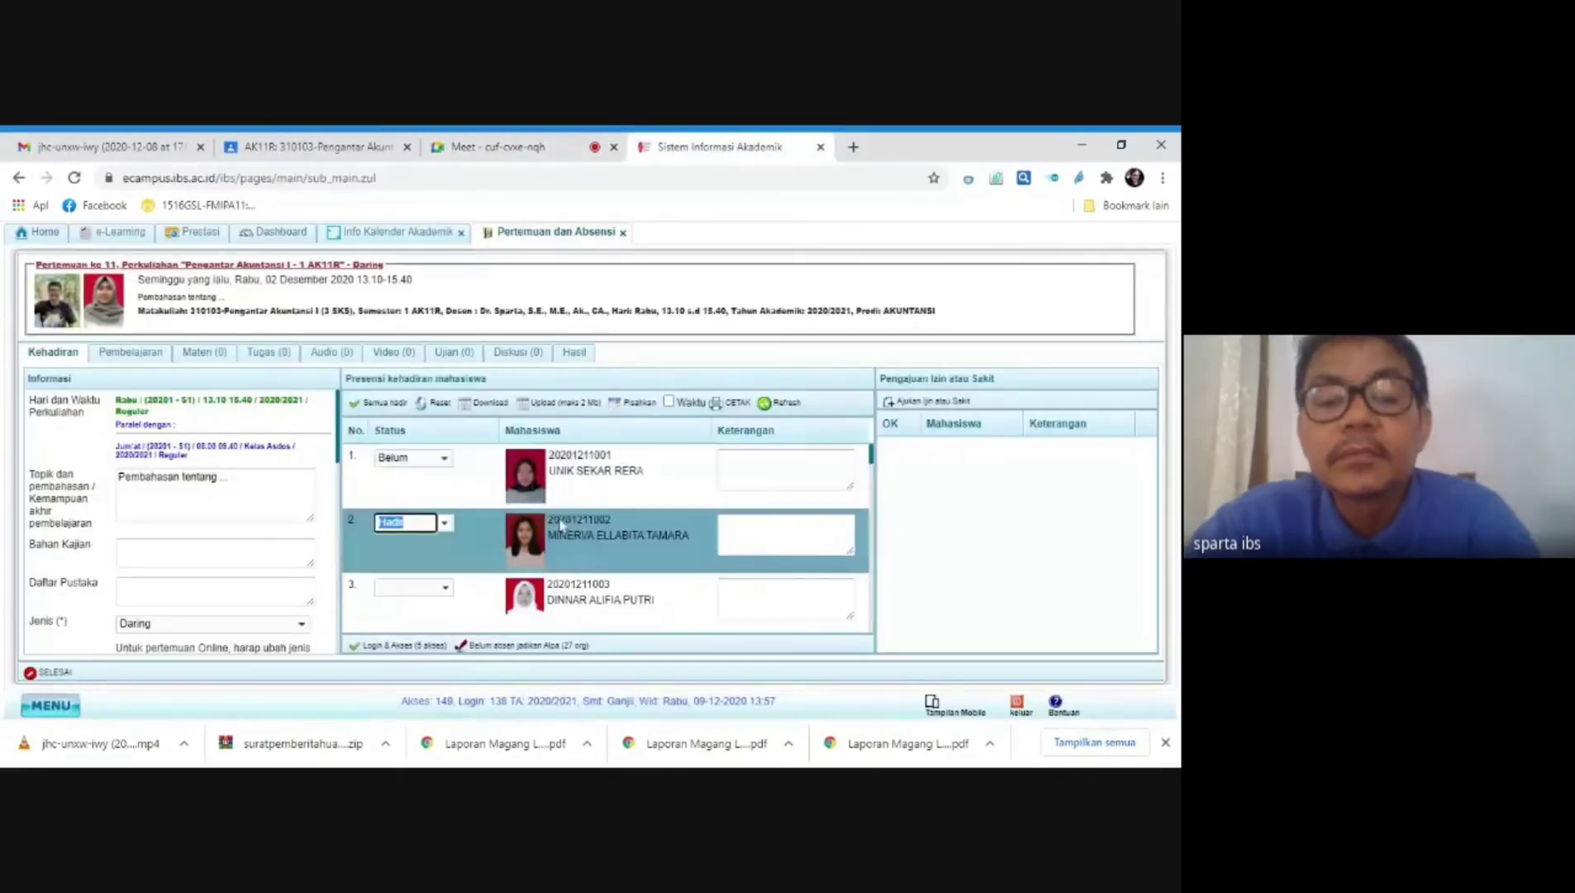
left_click(444, 585)
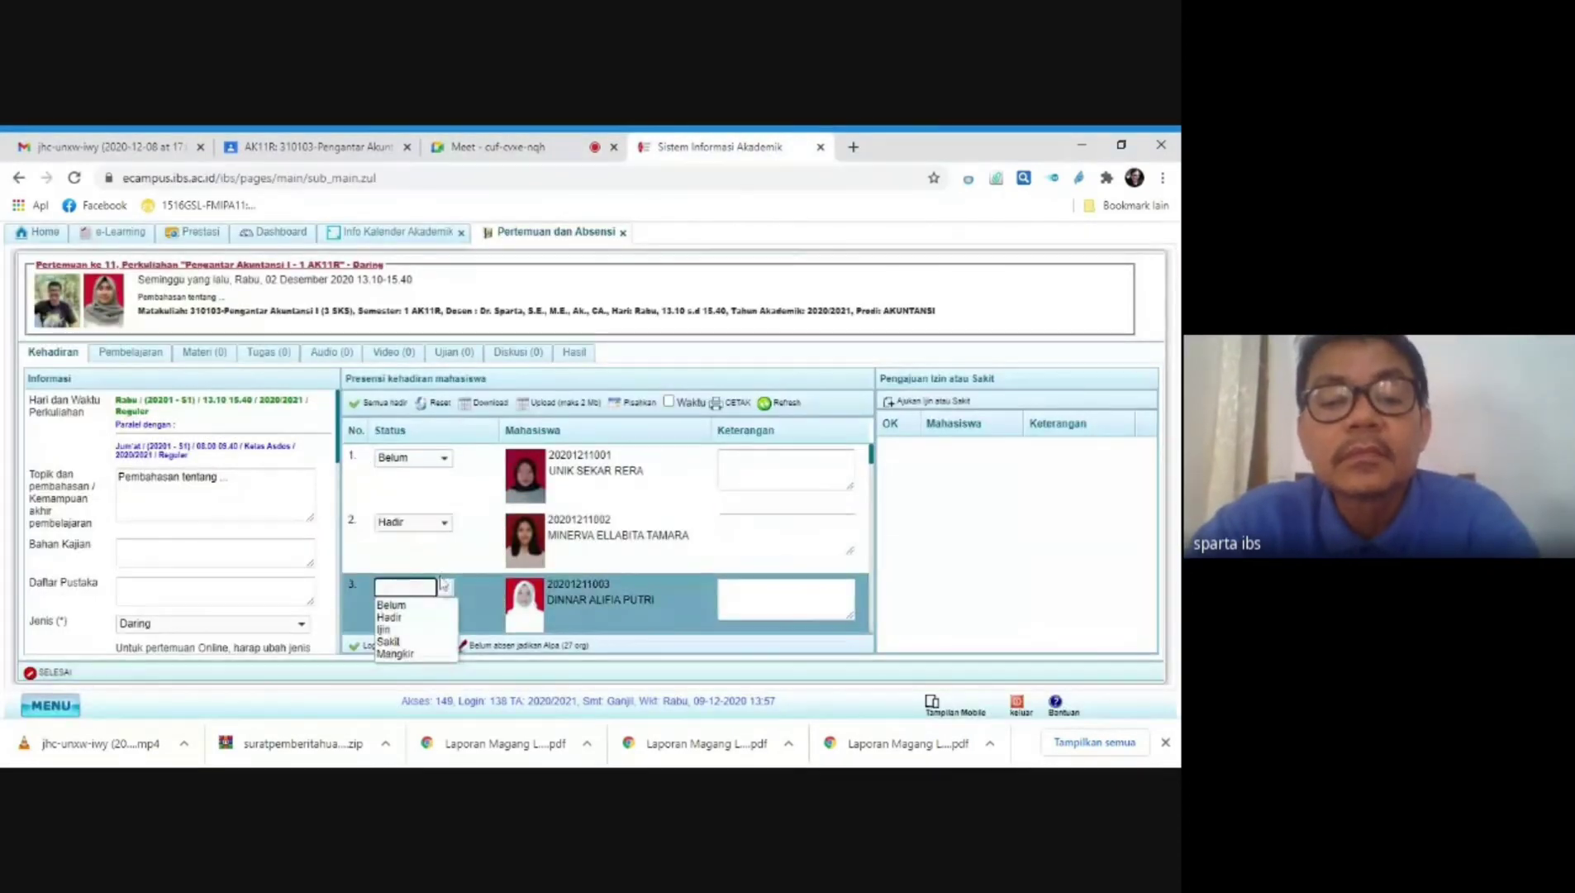
left_click(435, 617)
Step: Verify the fourth student in the Google Meet call and mark that student as Hadir in the attendance list
scroll(441, 612, "down", 3)
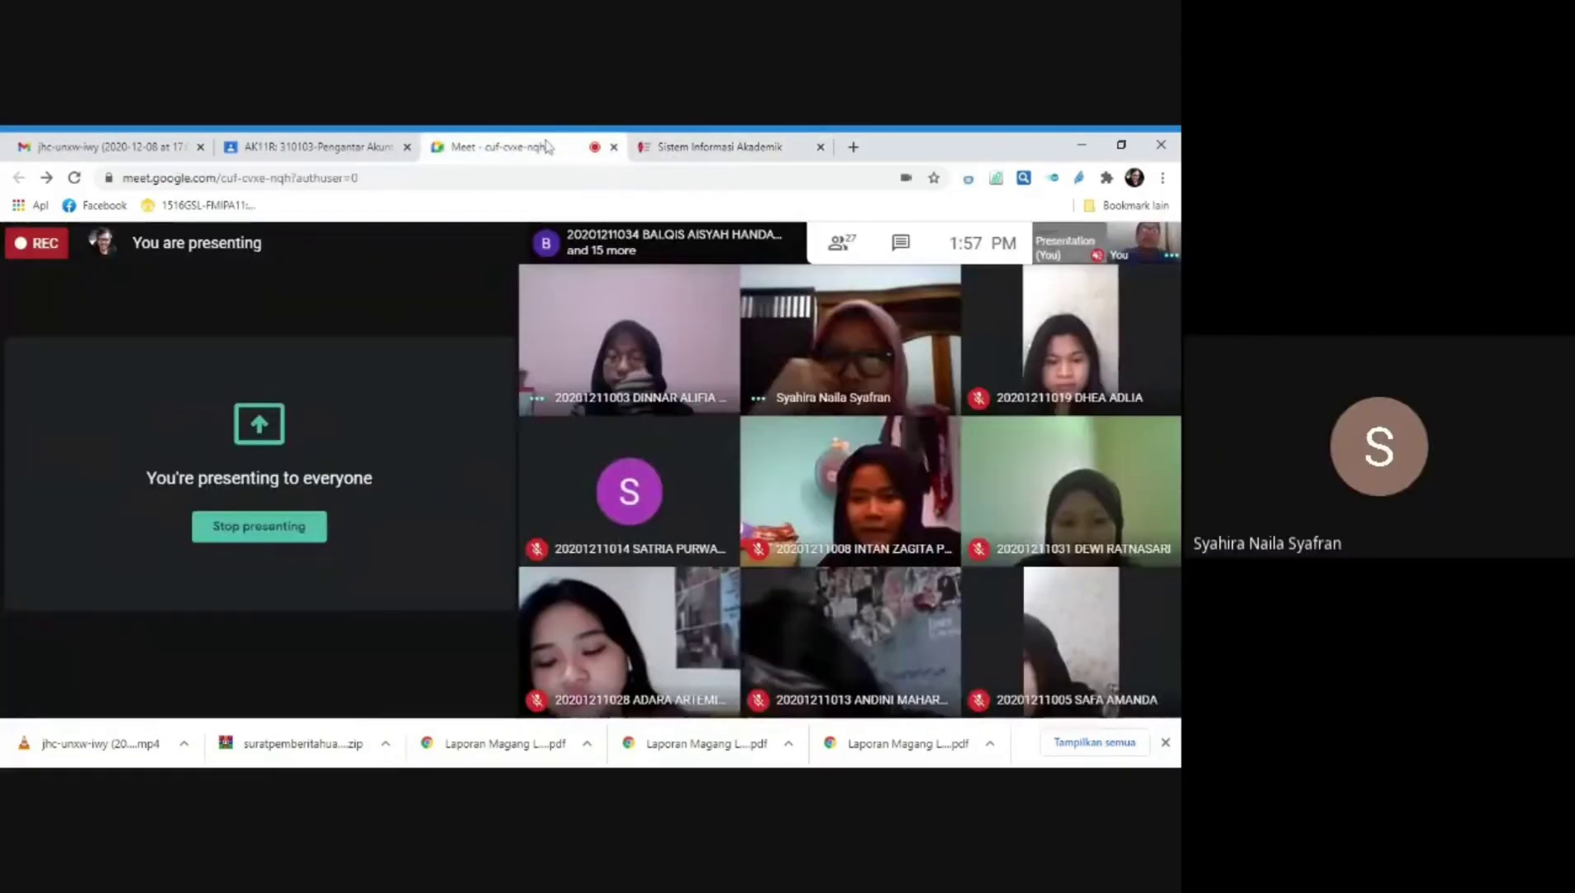
left_click(496, 147)
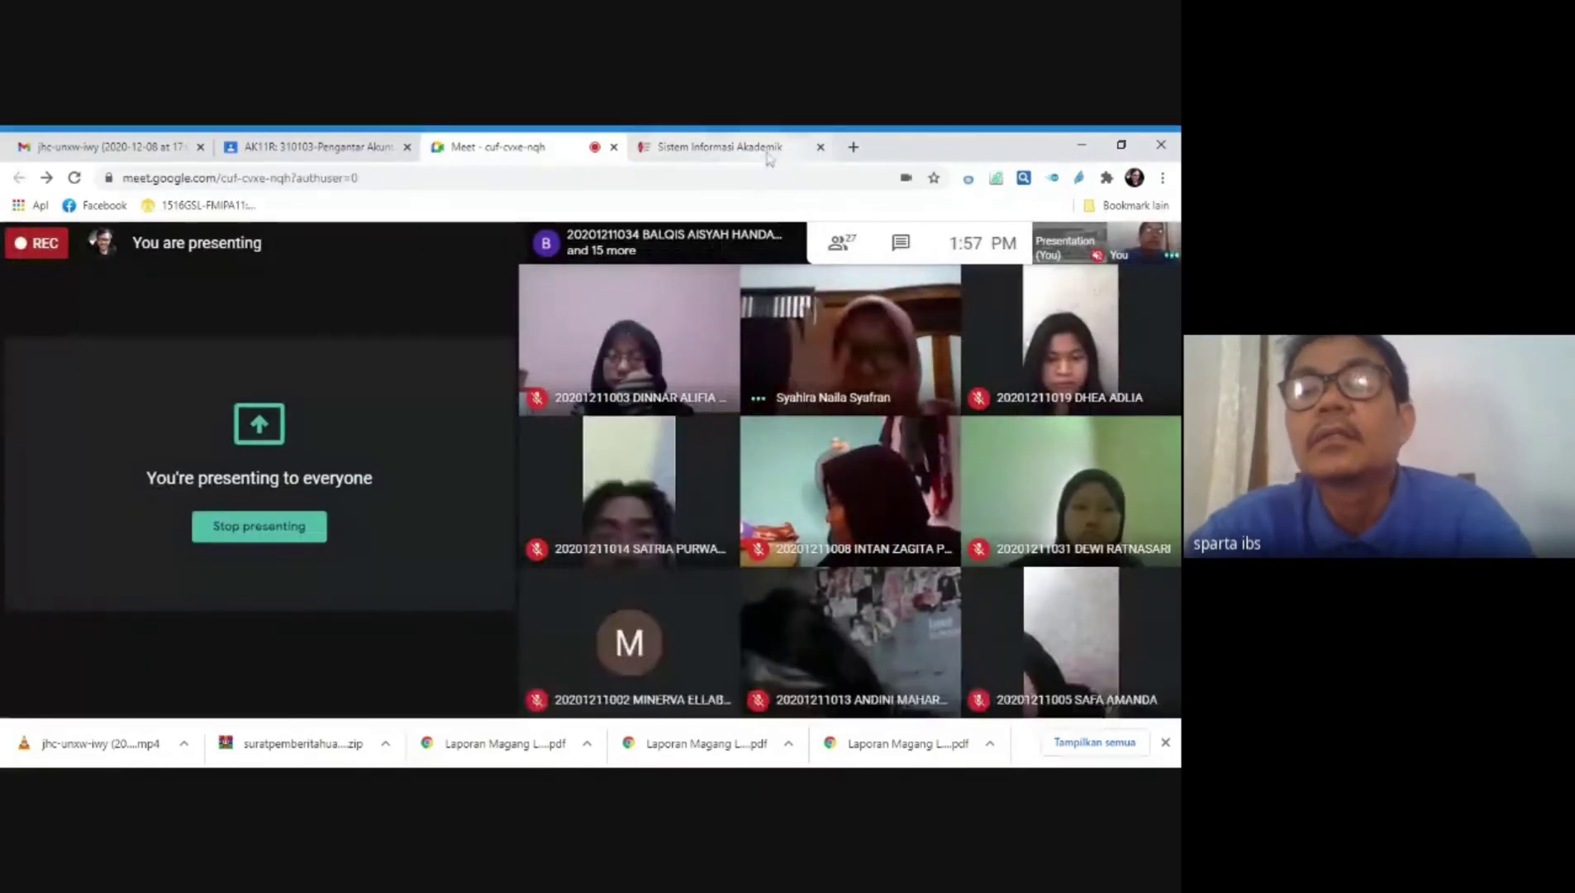
left_click(717, 147)
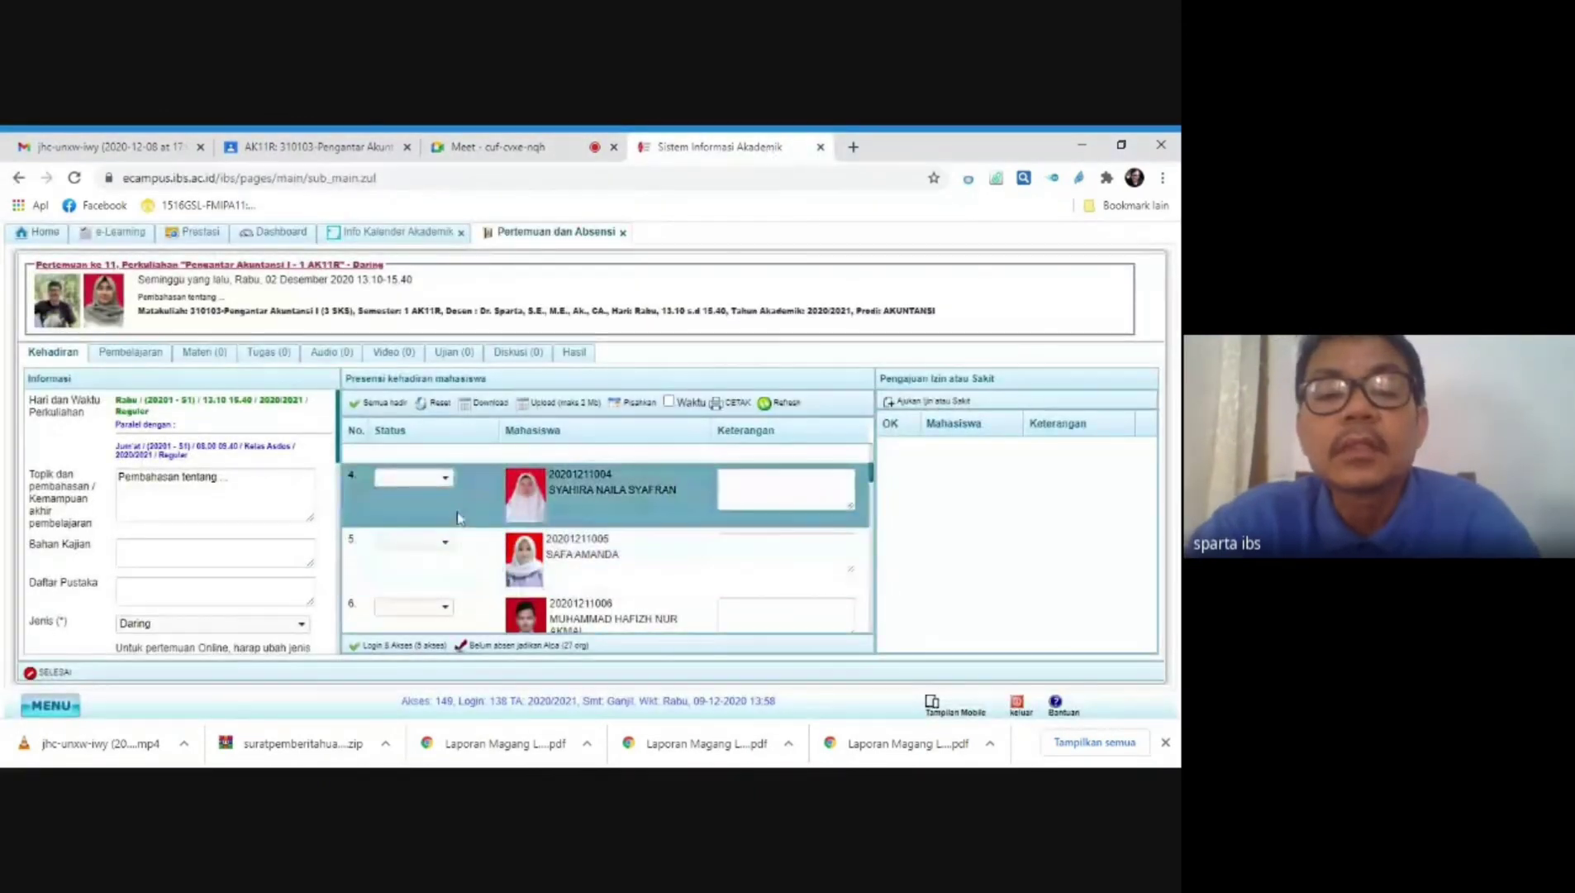
left_click(446, 479)
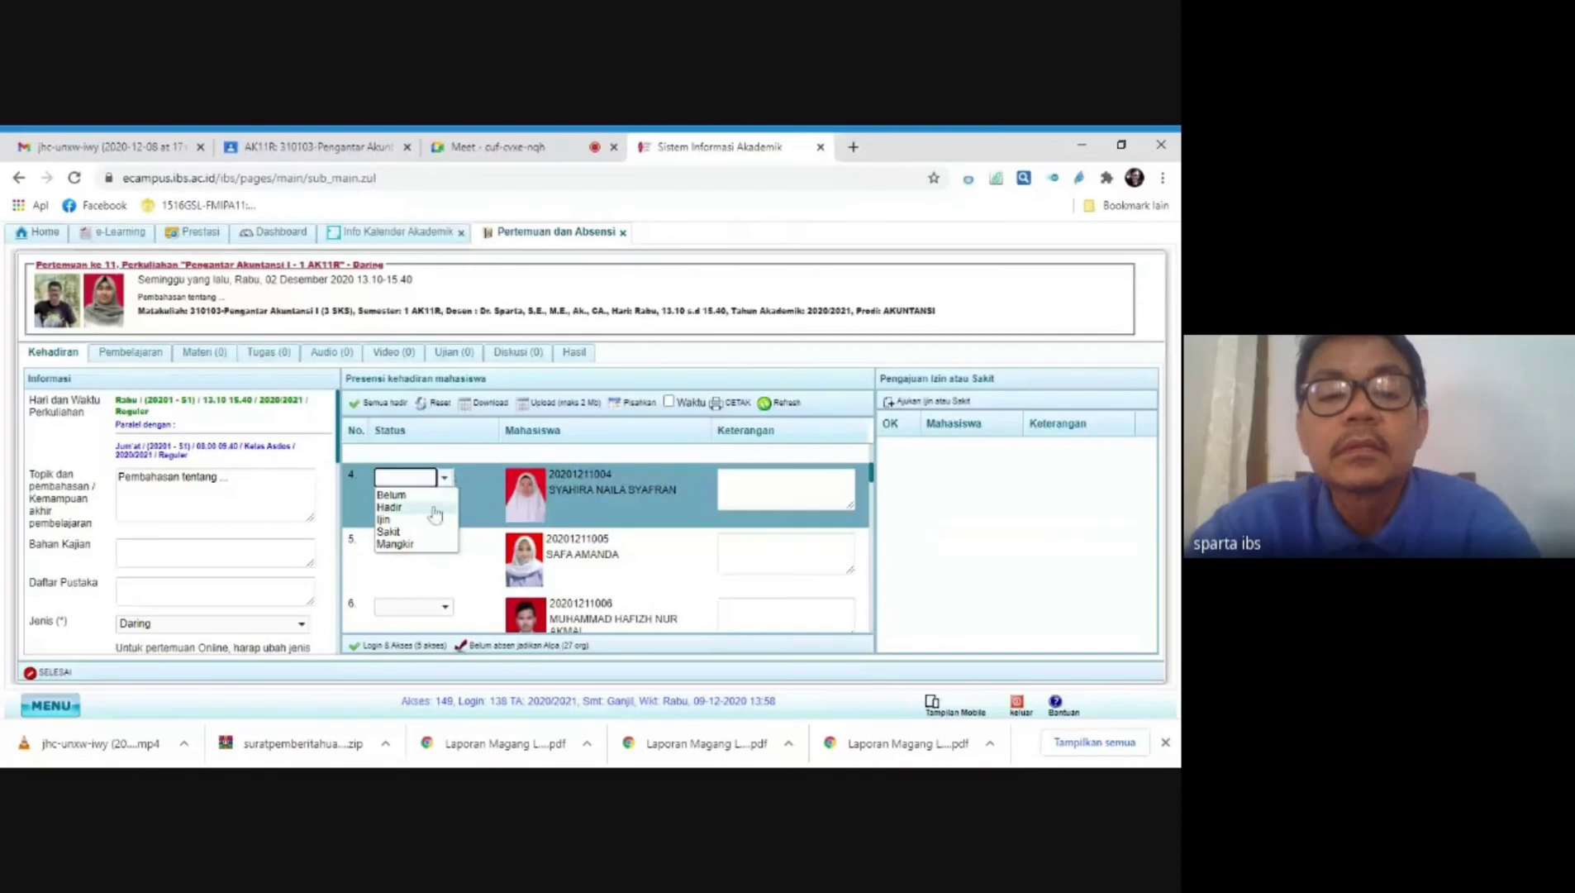
left_click(435, 508)
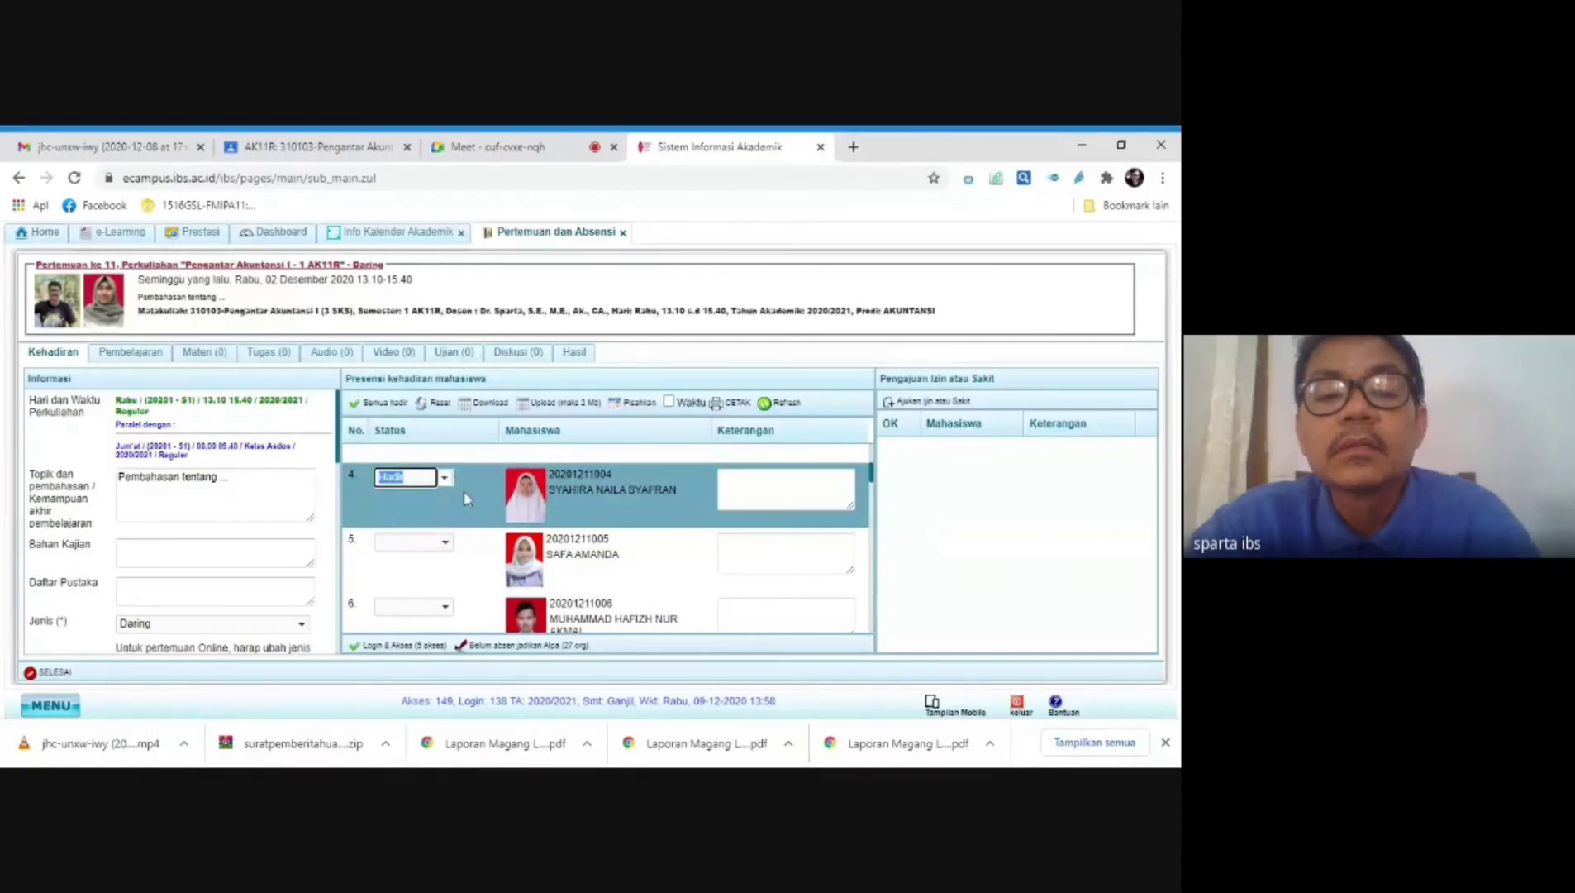
Step: Verify the fifth student in the Google Meet call and mark that student as Hadir in the attendance list
left_click(577, 154)
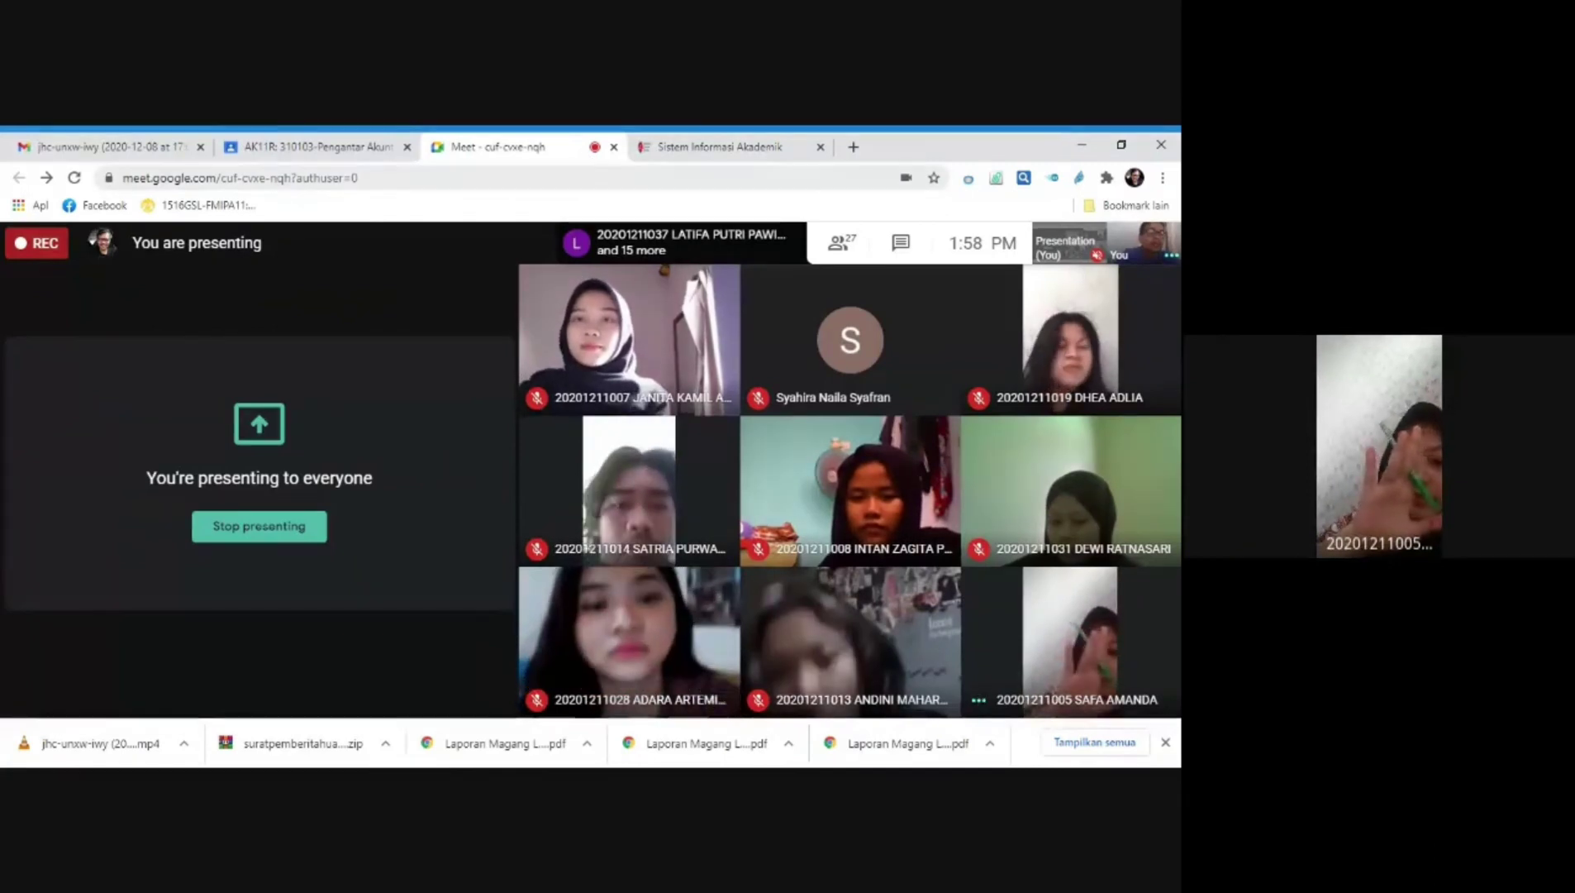
left_click(711, 151)
left_click(475, 553)
left_click(446, 542)
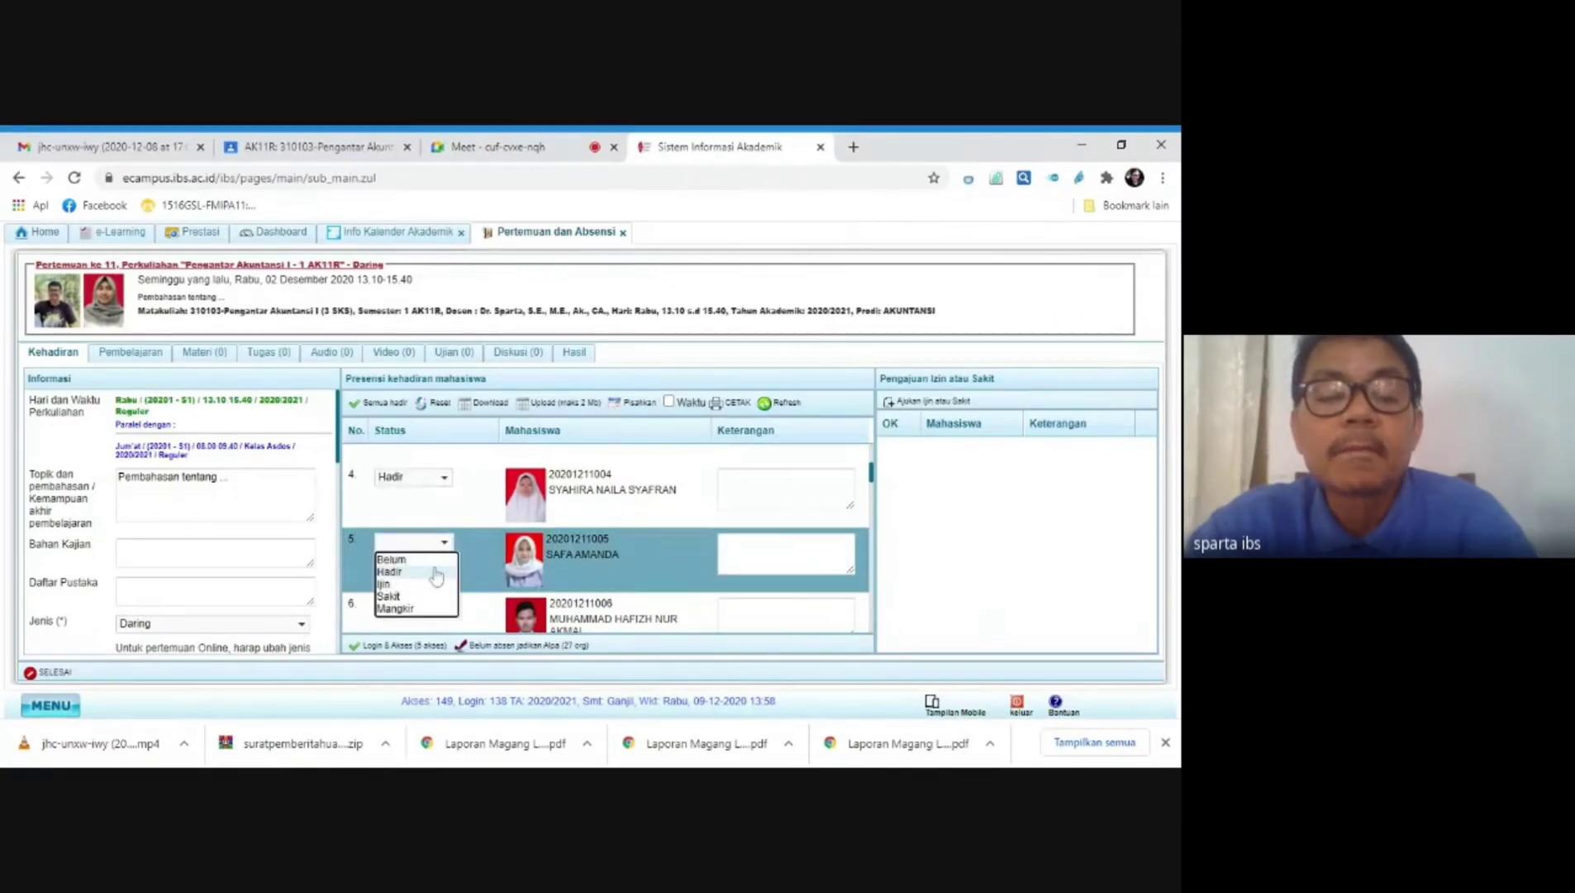
left_click(436, 572)
Step: Verify the sixth student in the Google Meet call and mark that student as Hadir in the attendance list
scroll(459, 570, "down", 2)
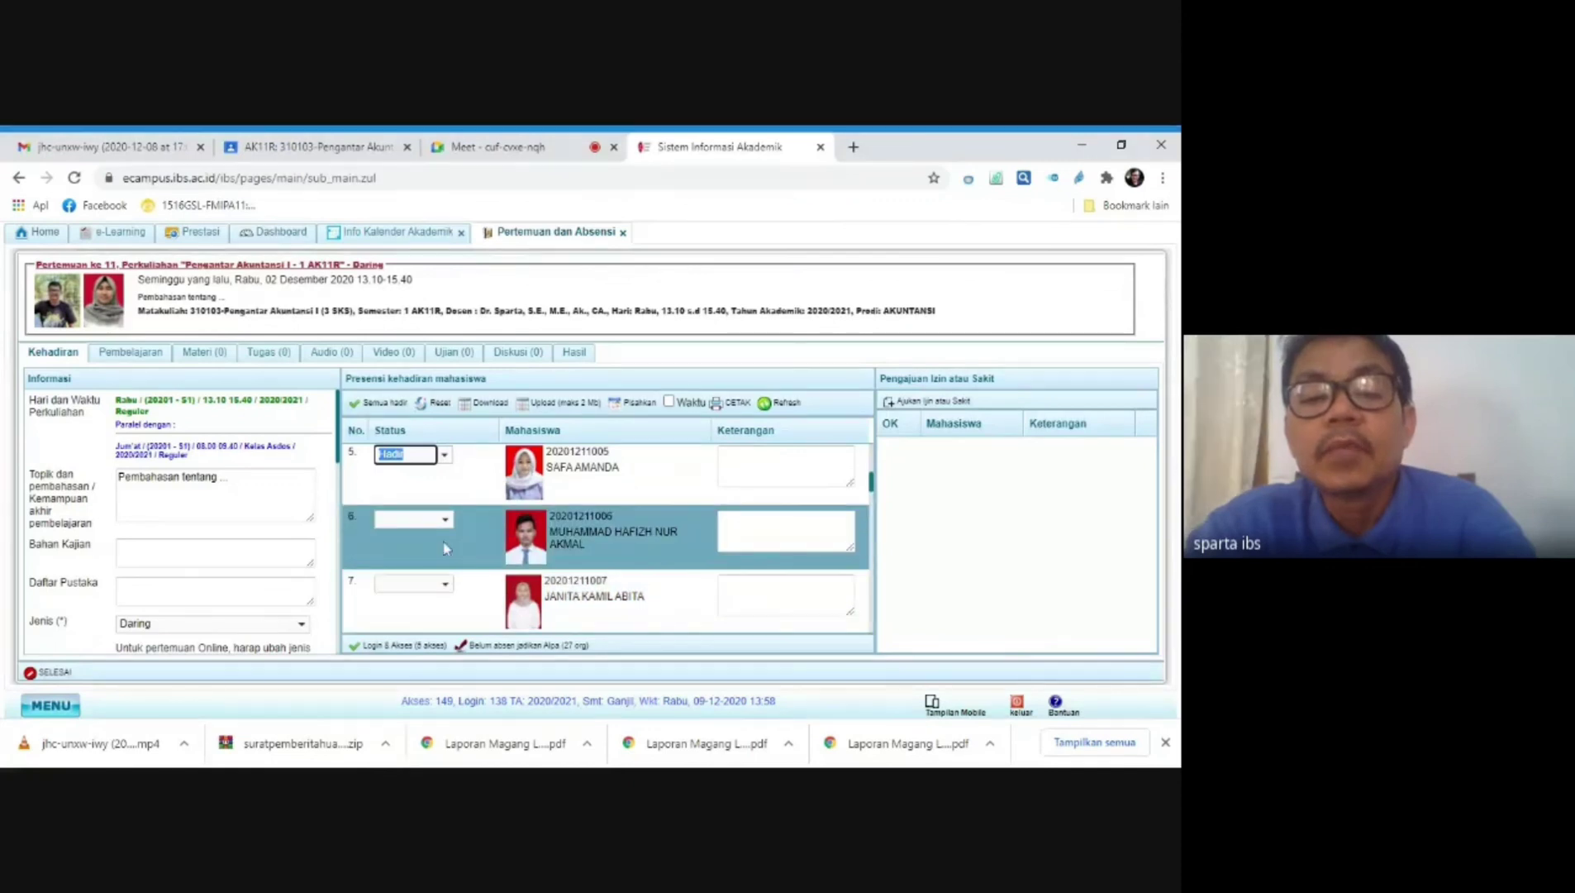
left_click(563, 161)
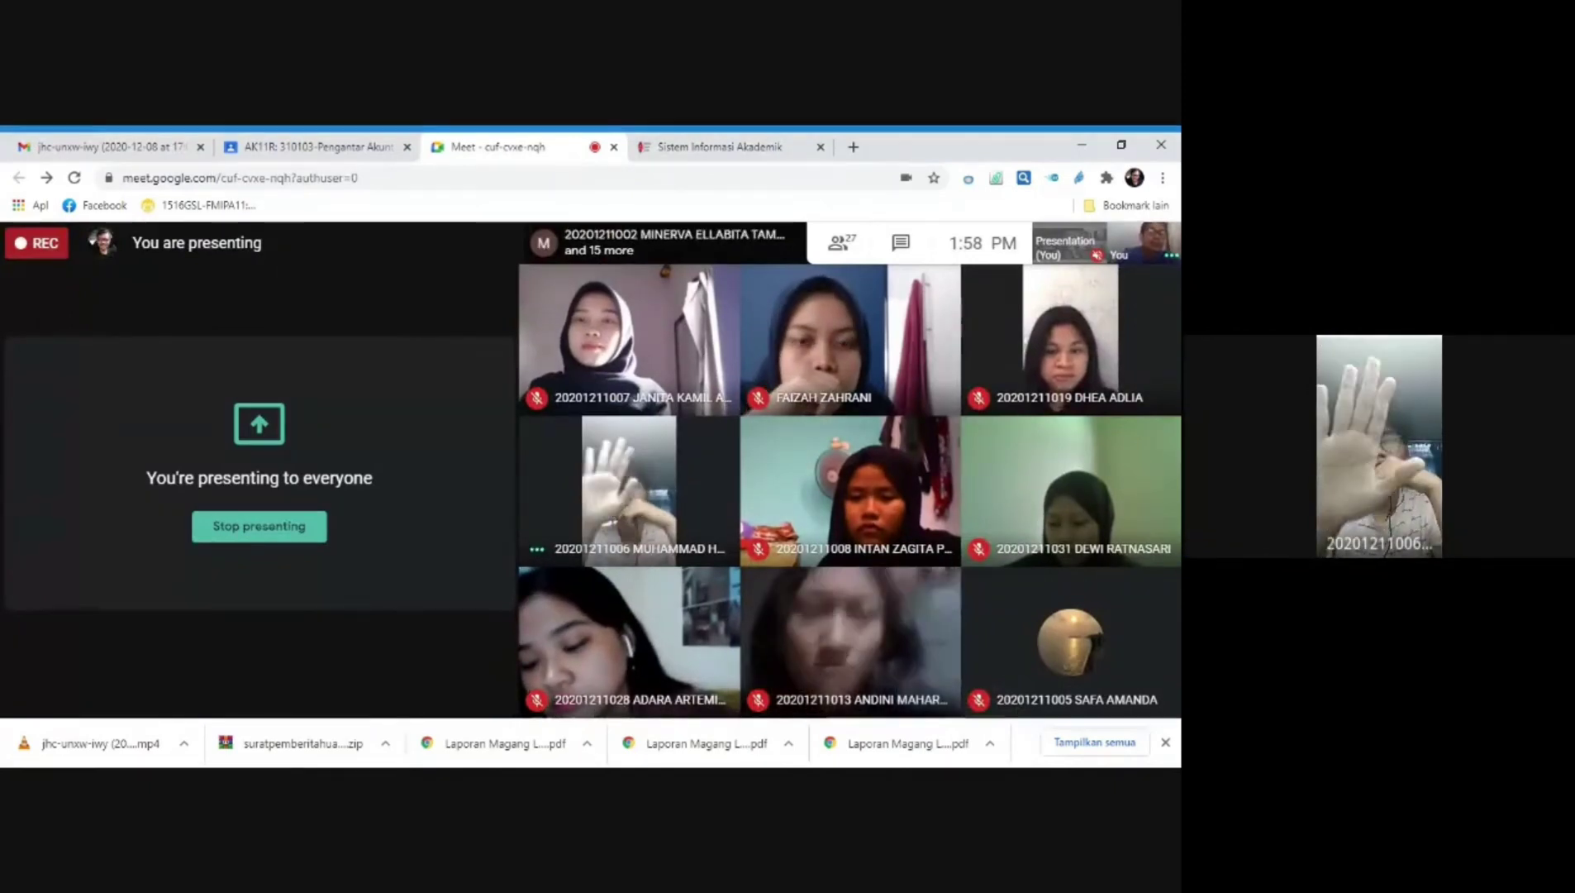
left_click(666, 148)
left_click(441, 519)
left_click(438, 556)
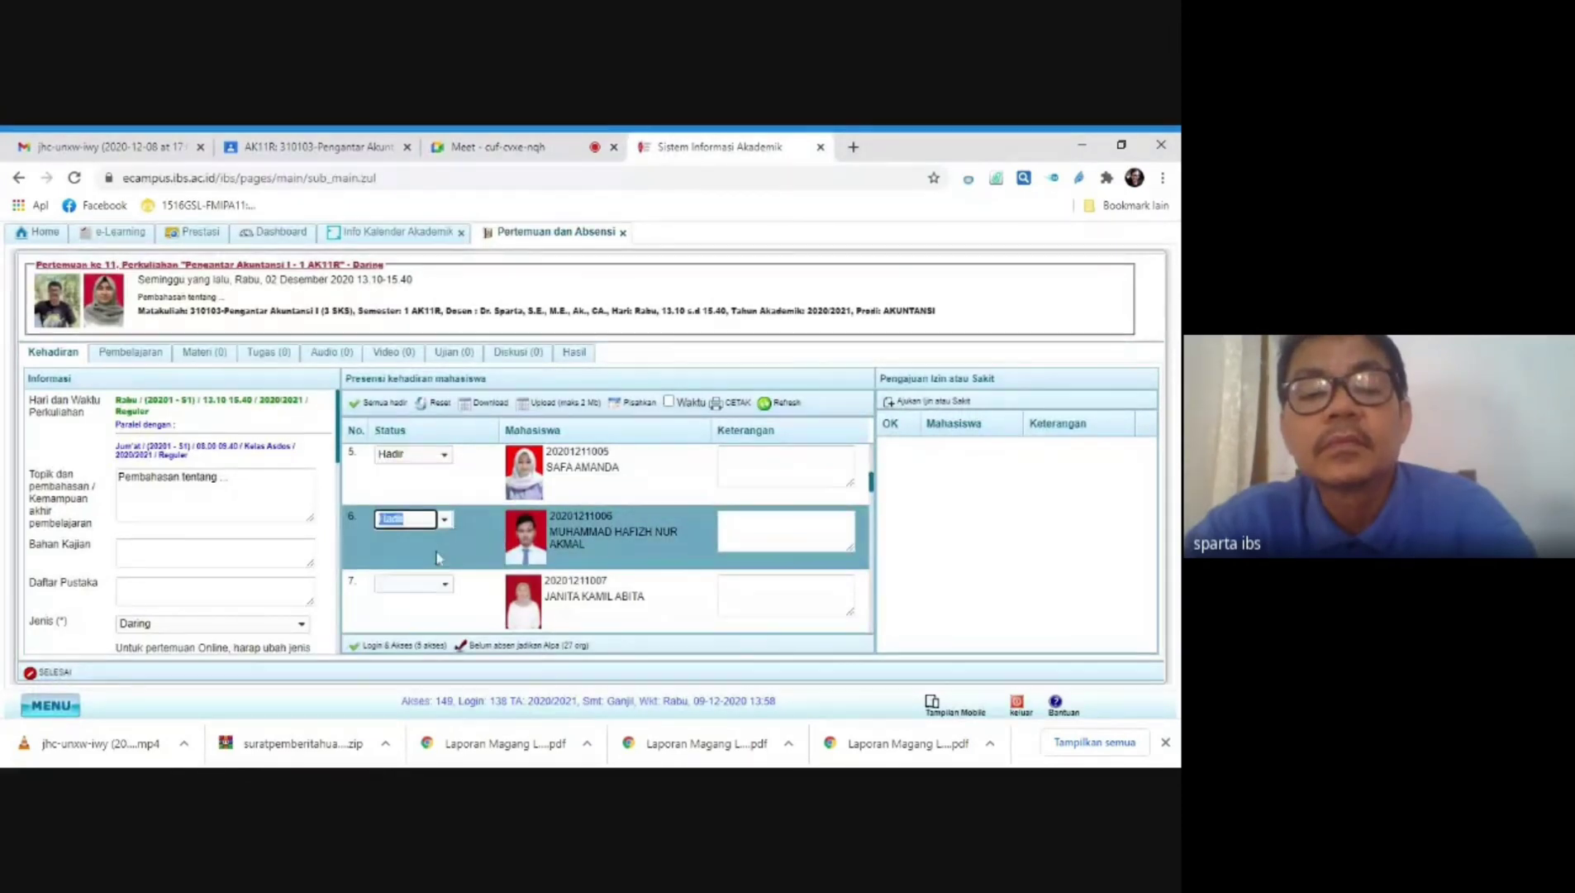
Step: Verify the seventh student in the Google Meet call and mark that student as Hadir in the attendance list
left_click(524, 153)
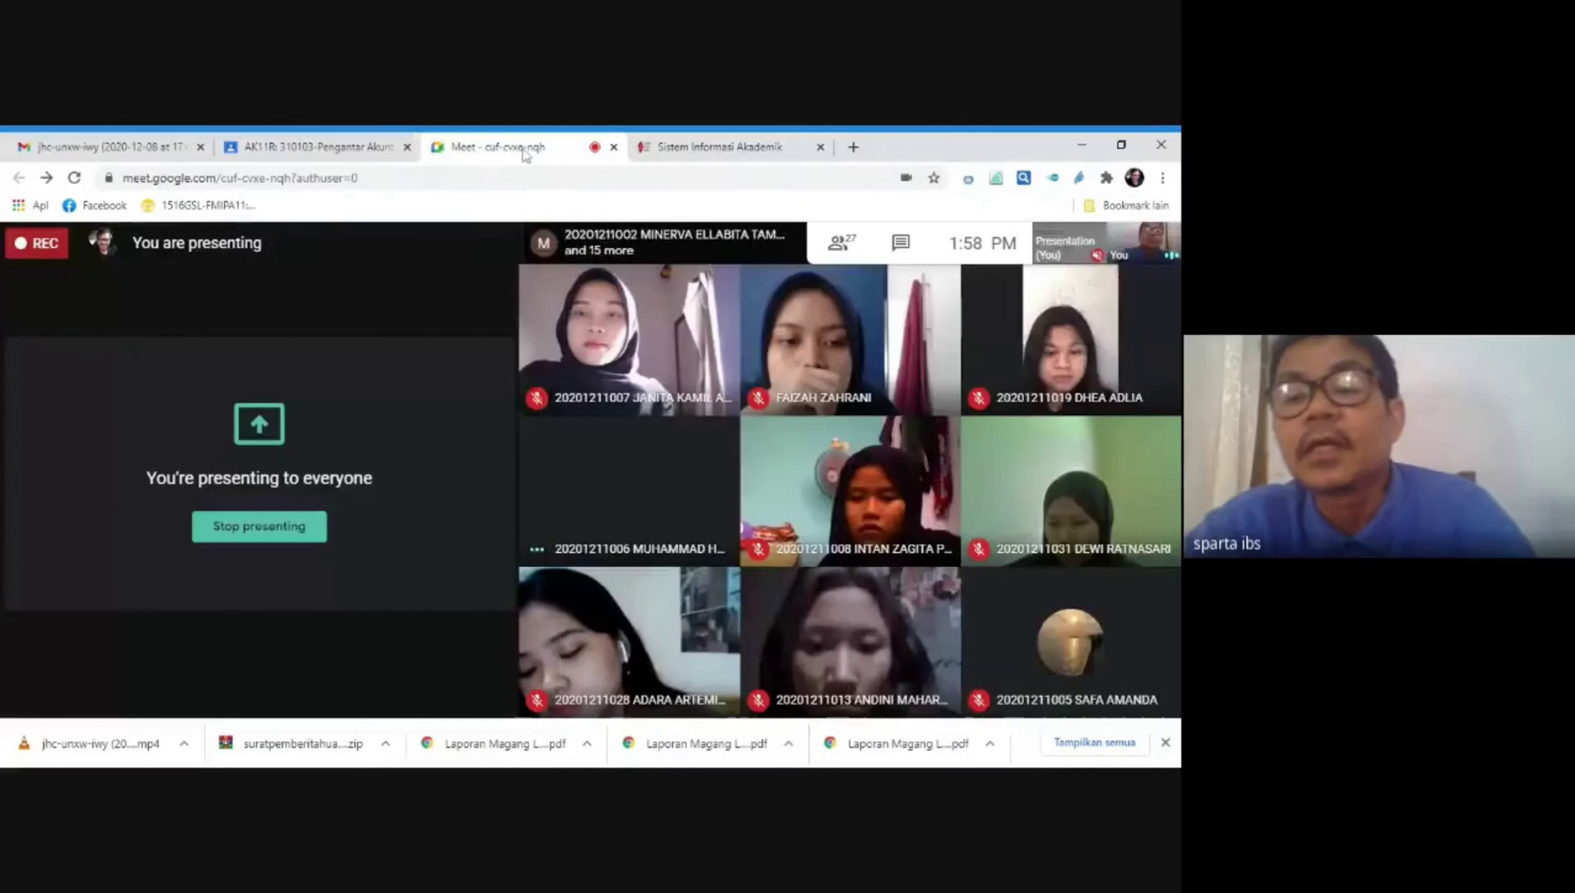
left_click(664, 155)
left_click(445, 584)
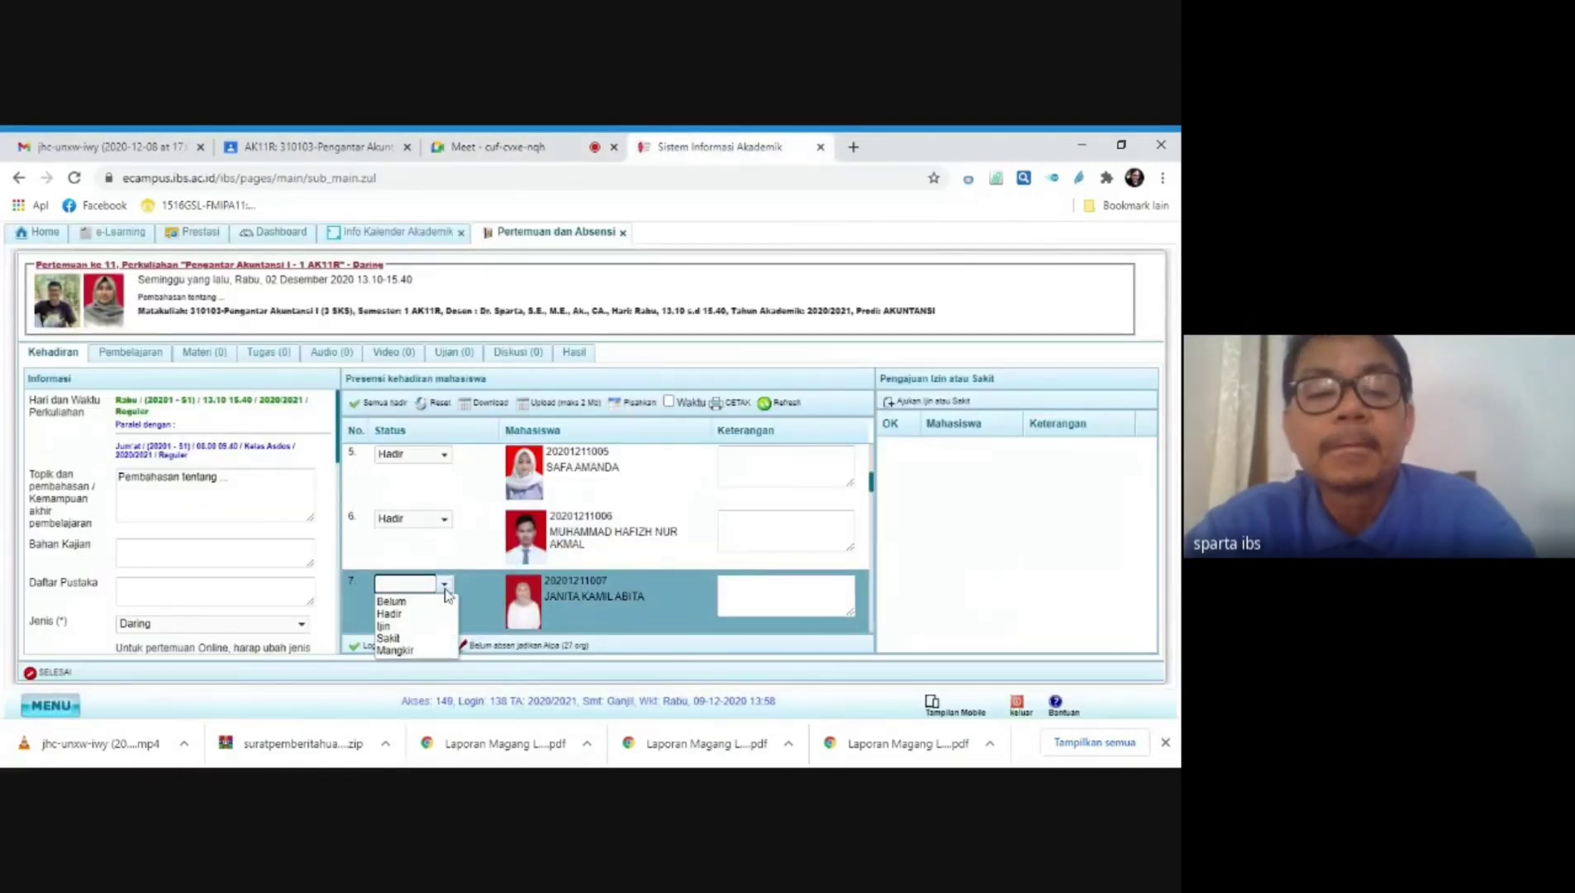
left_click(439, 614)
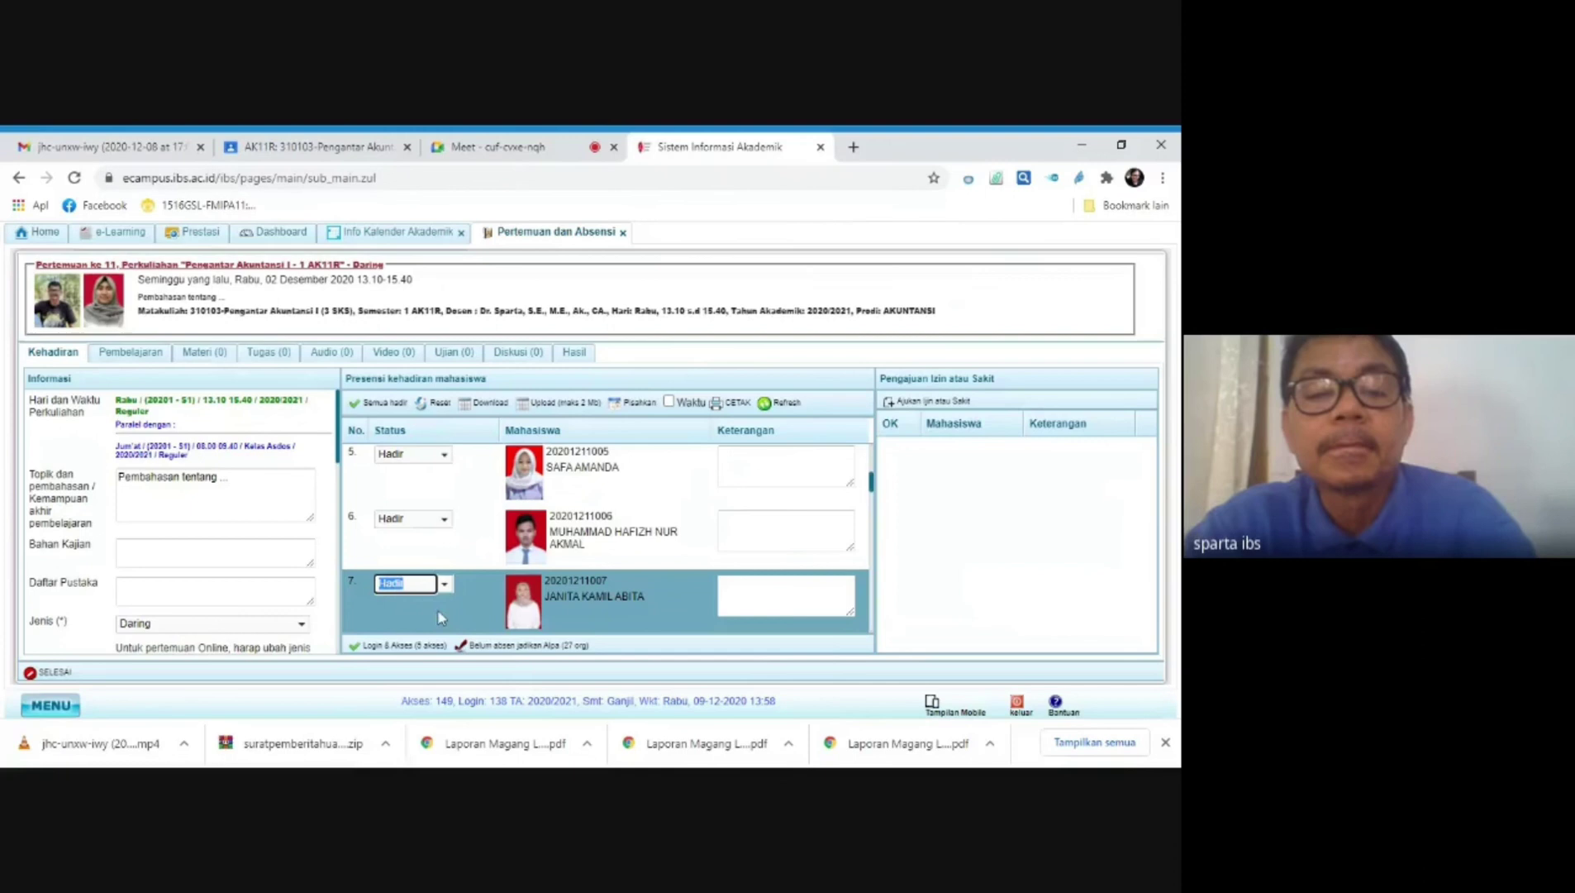
Step: Check the eighth student's presence in the Google Meet call and return to the attendance list
scroll(440, 617, "down", 1)
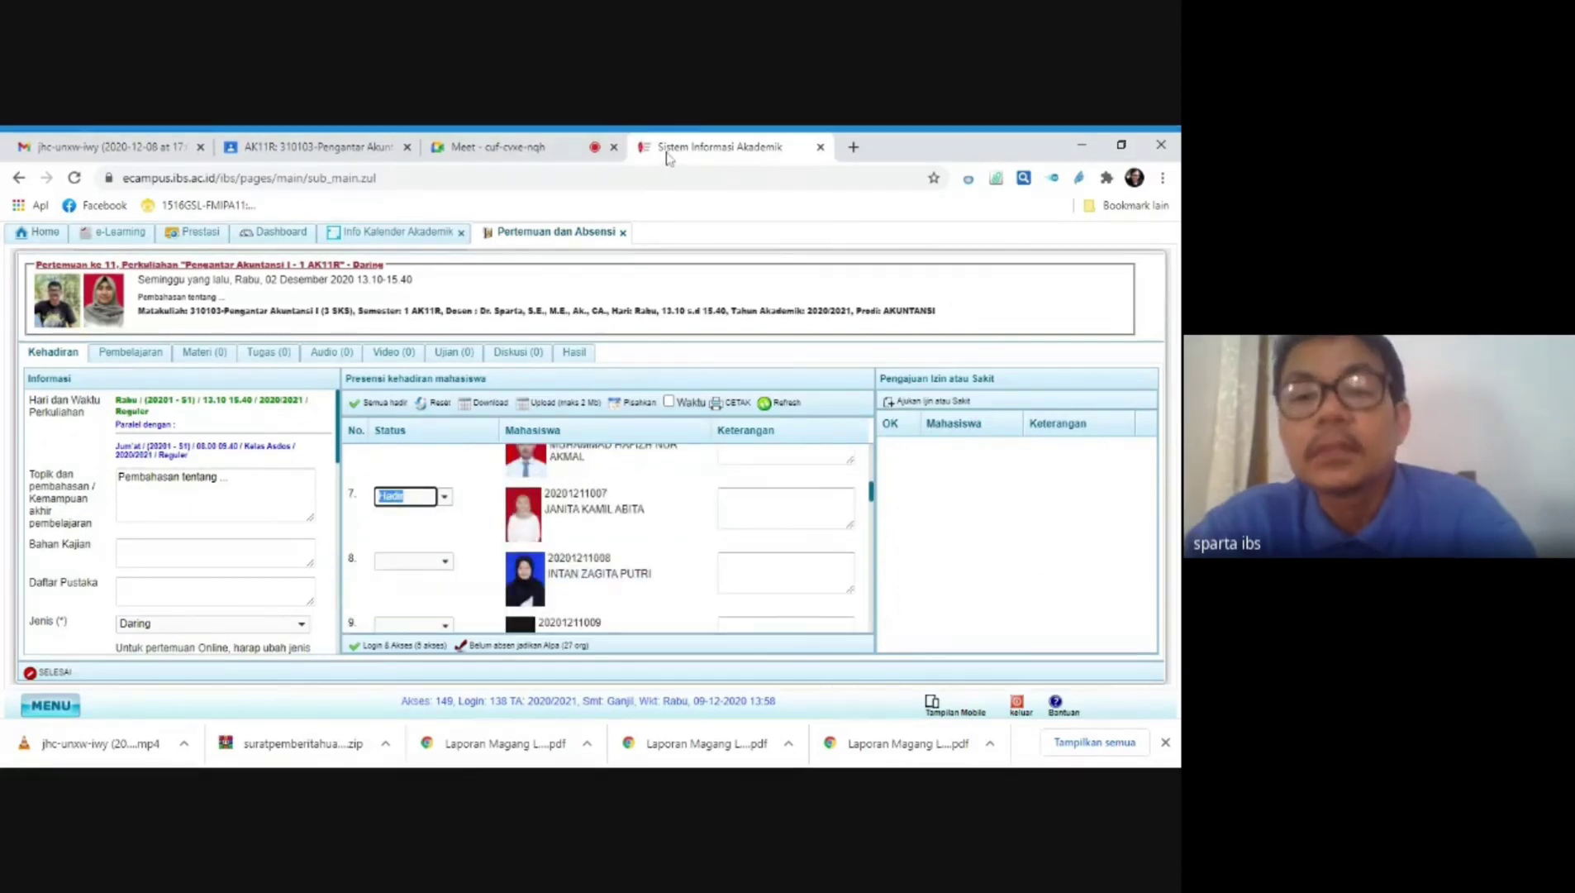
left_click(591, 154)
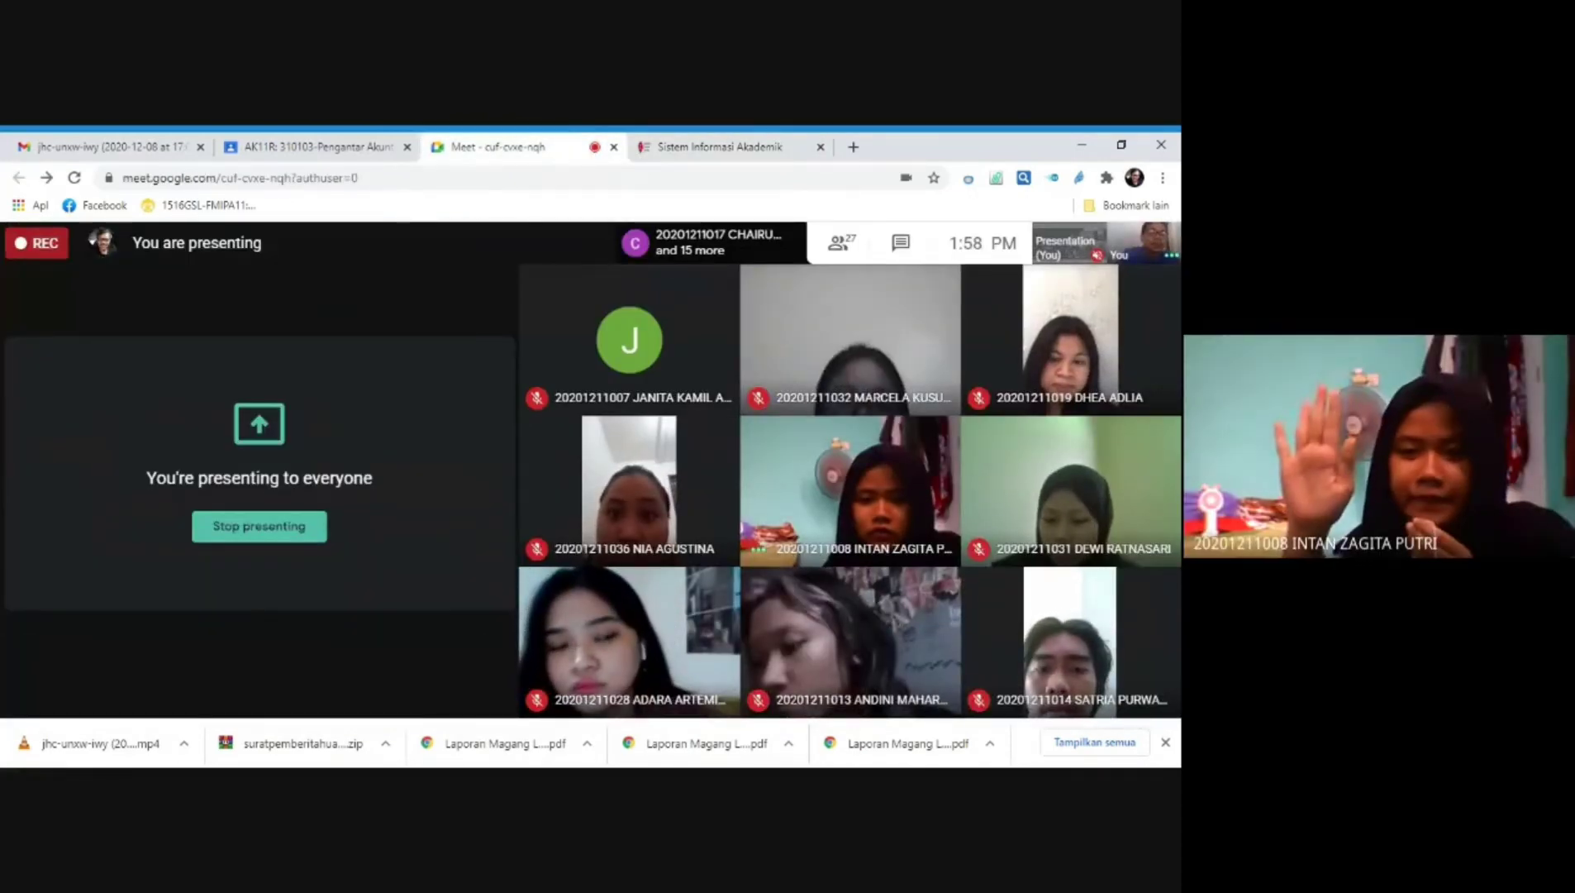
mouse_move(732, 313)
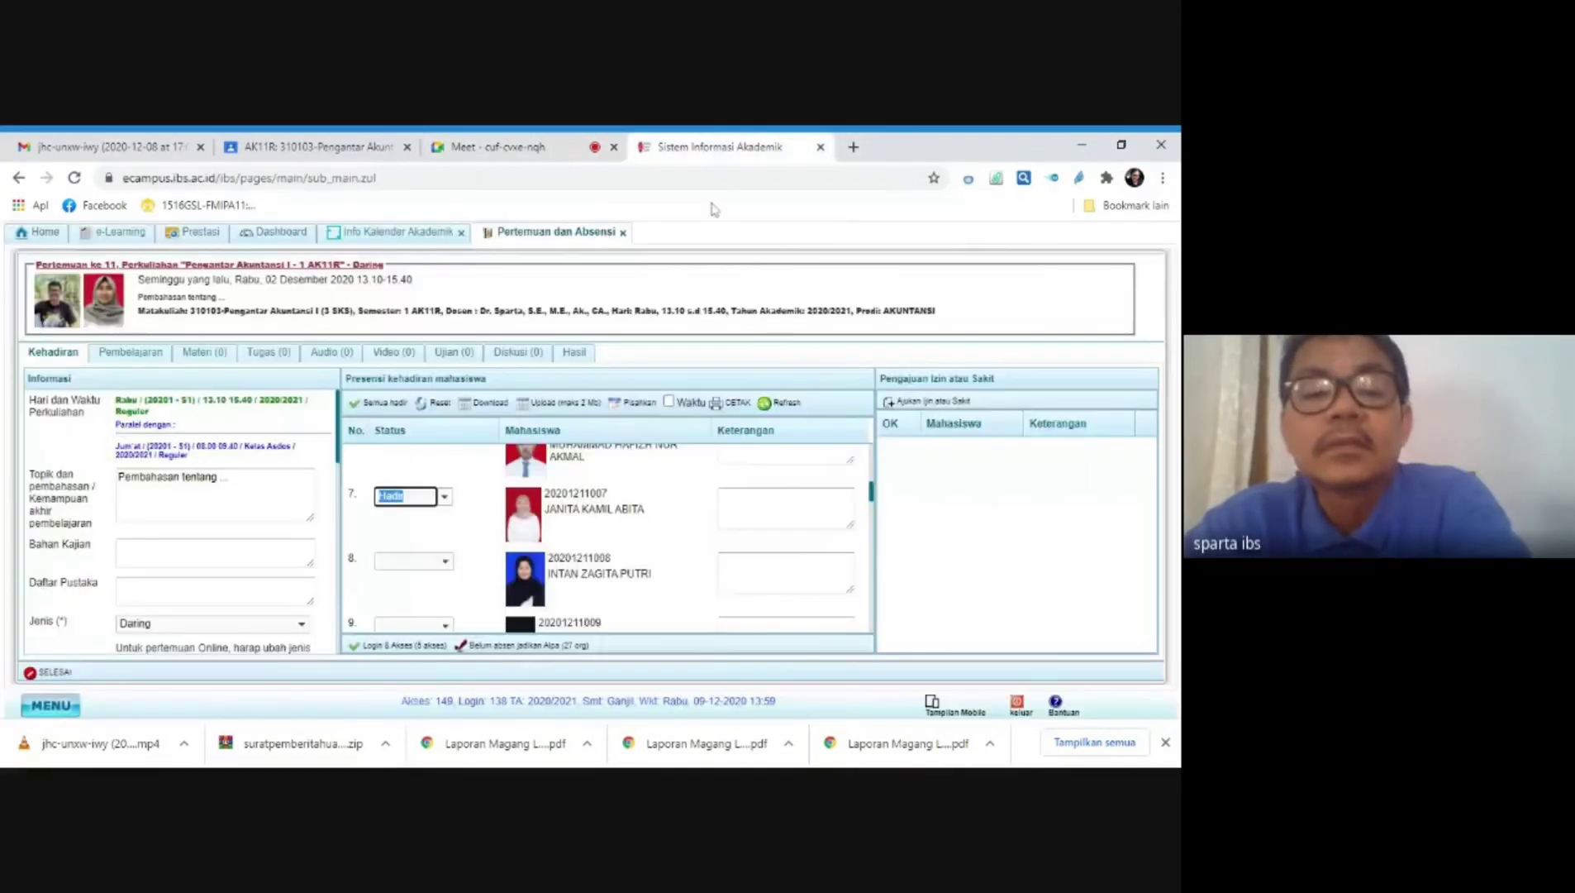
left_click(716, 150)
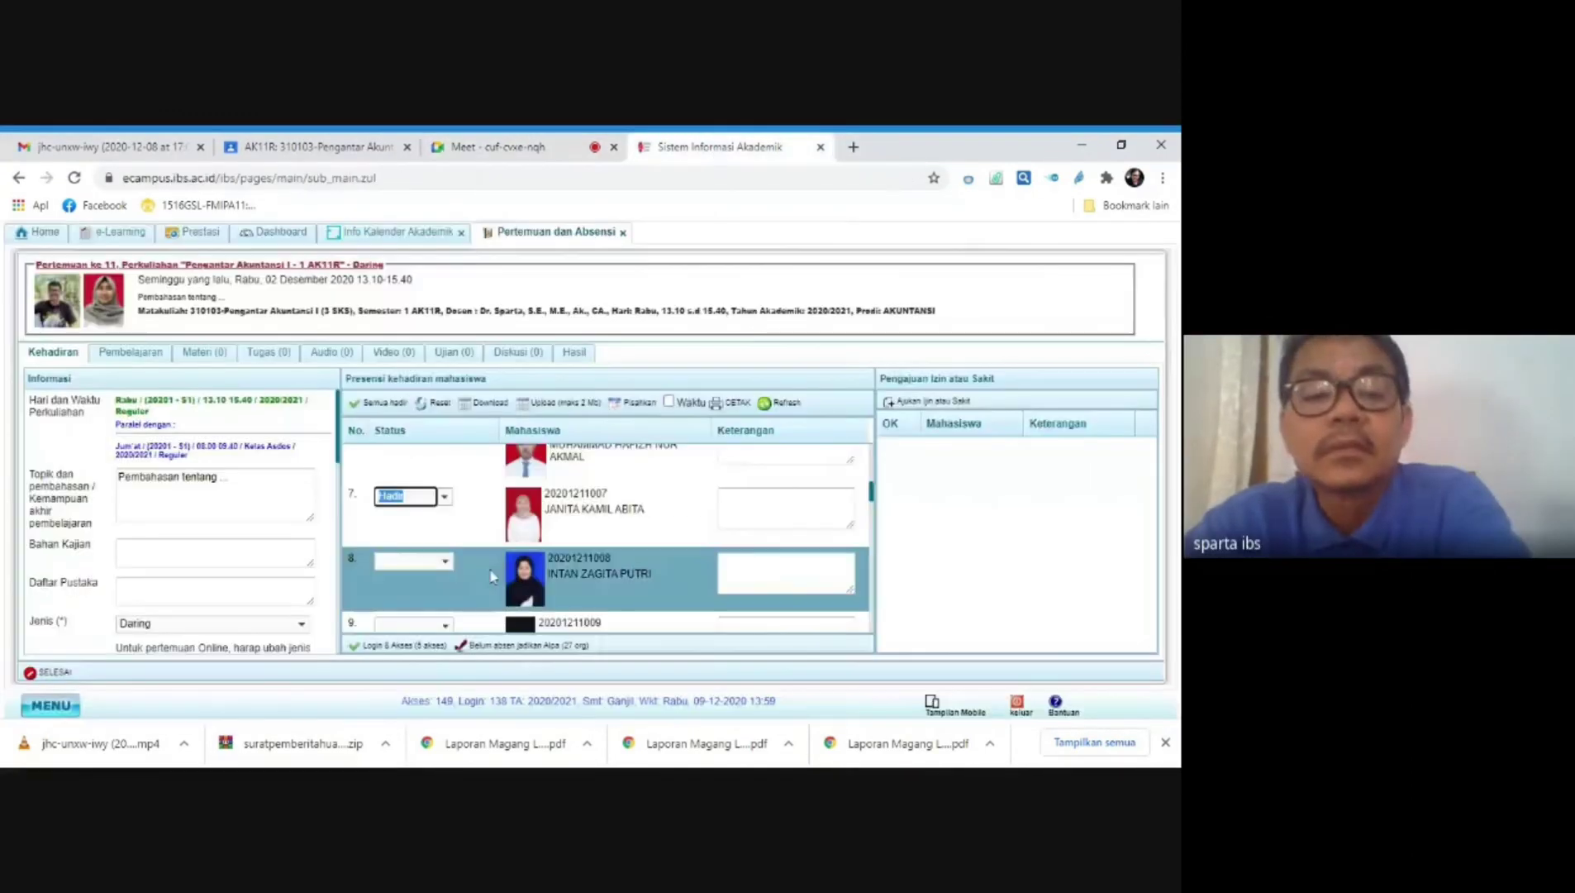
Step: Set the eighth student's attendance status to Belum
left_click(447, 561)
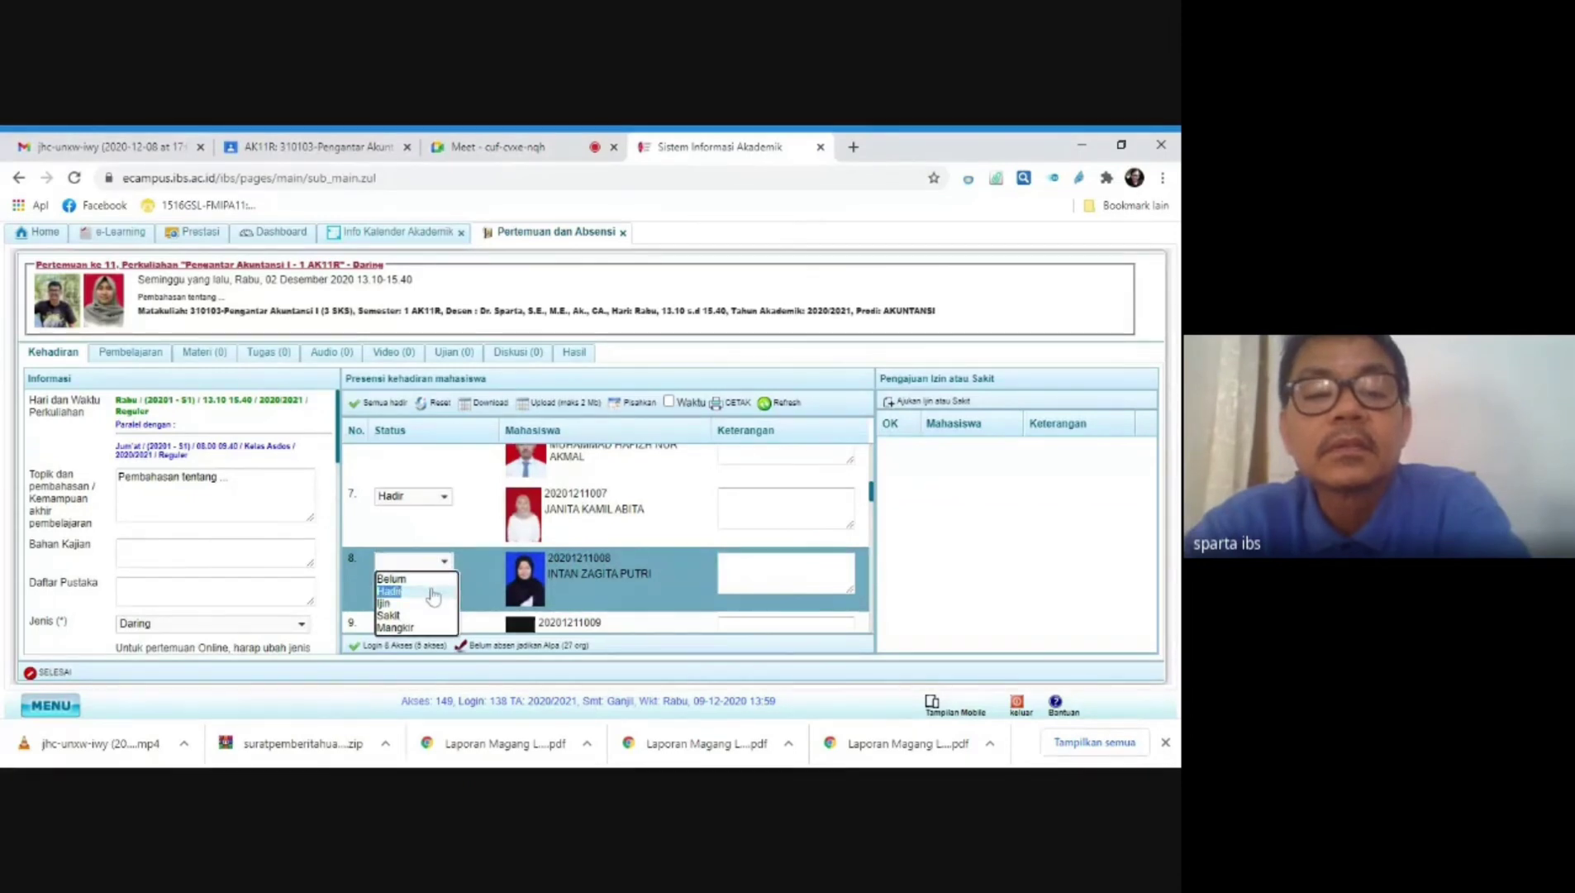
left_click(470, 563)
left_click(445, 561)
left_click(432, 579)
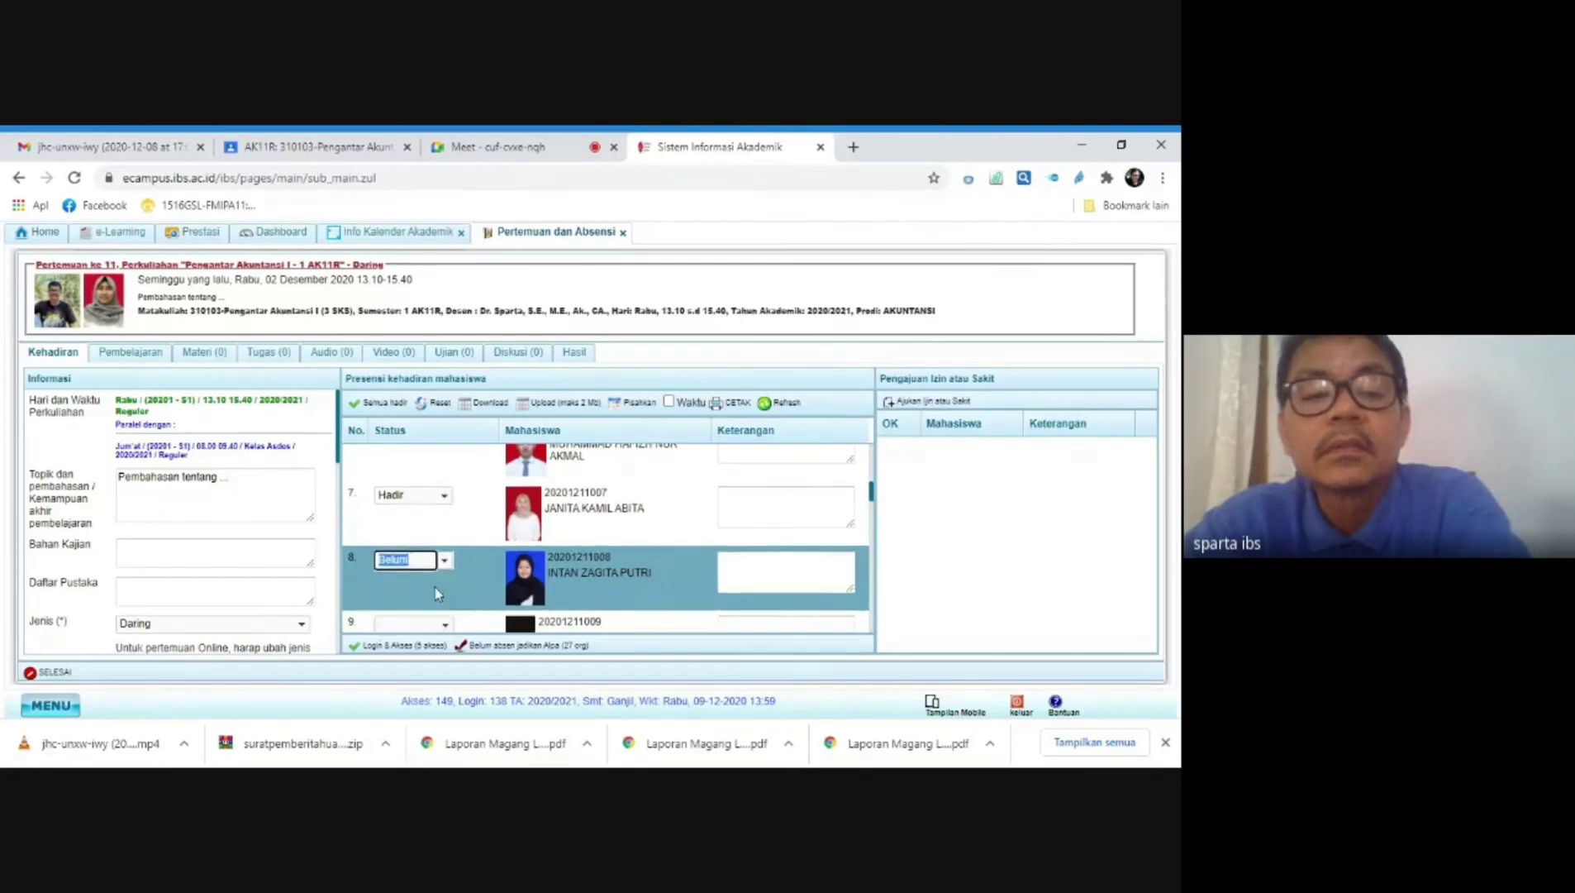
Step: Verify the ninth student in the Google Meet call and mark that student as Hadir in the attendance list
scroll(435, 587, "down", 1)
left_click(546, 149)
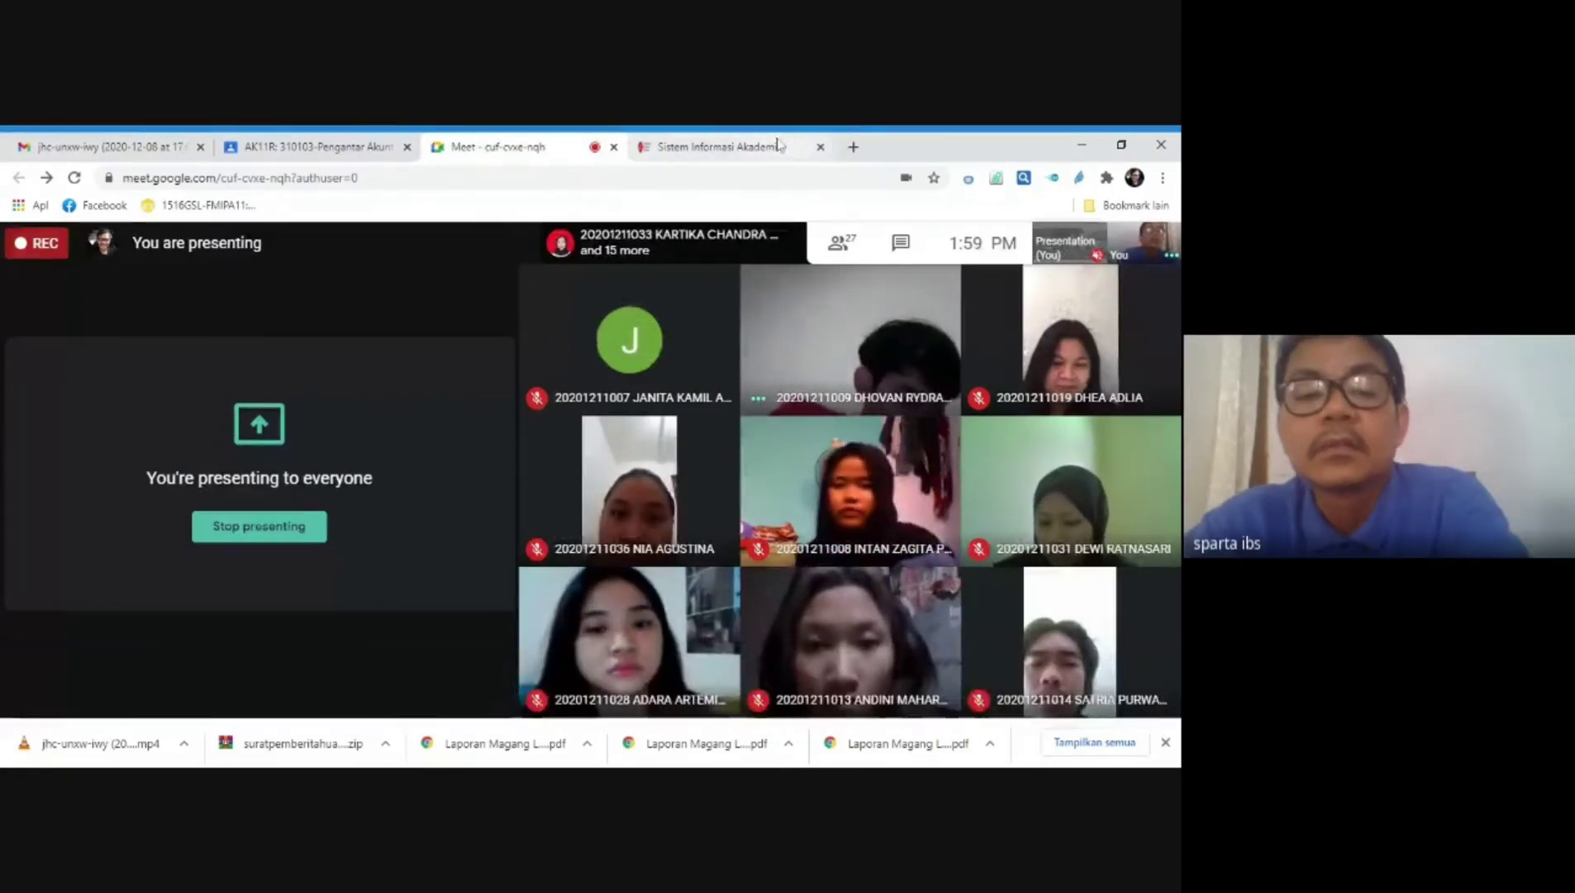
left_click(824, 157)
left_click(444, 539)
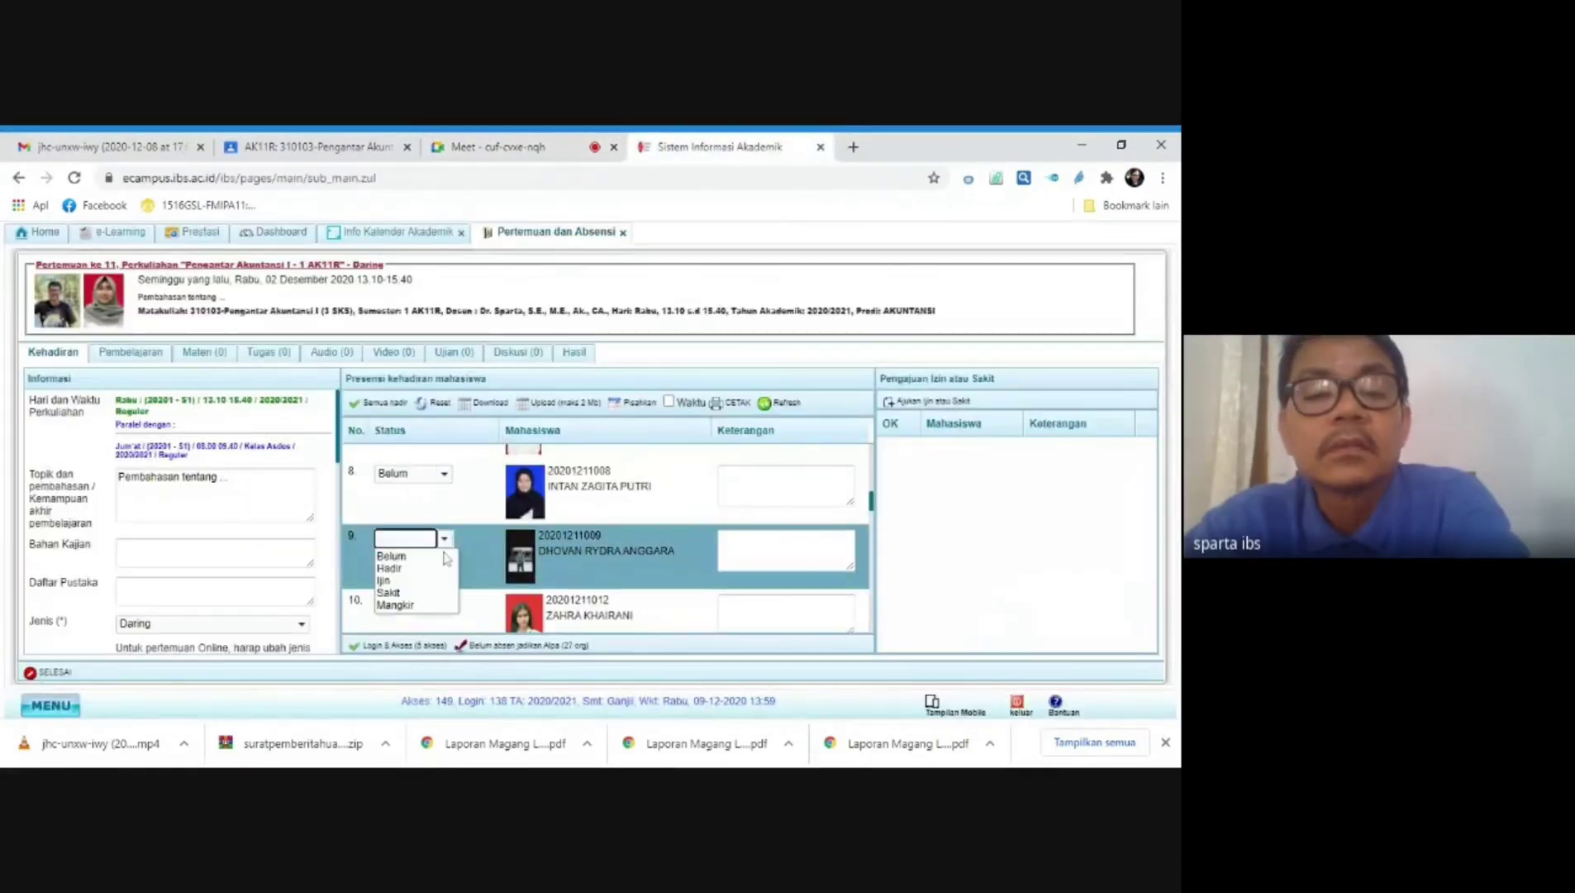
left_click(422, 577)
Step: Correct the eighth student's attendance status to Hadir
scroll(422, 573, "down", 3)
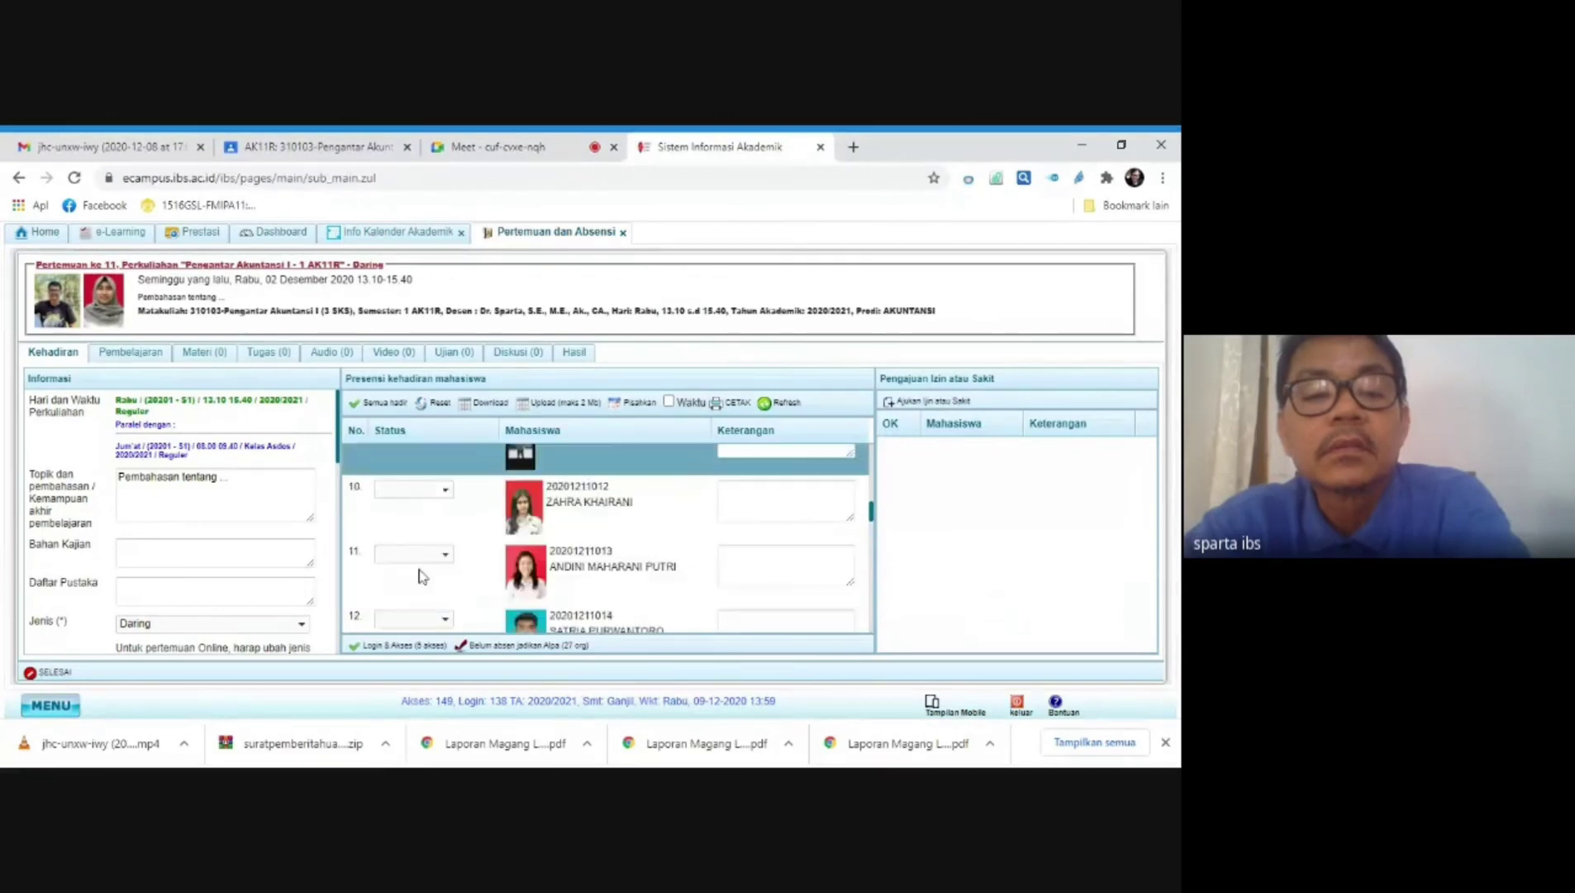
scroll(439, 538, "up", 1)
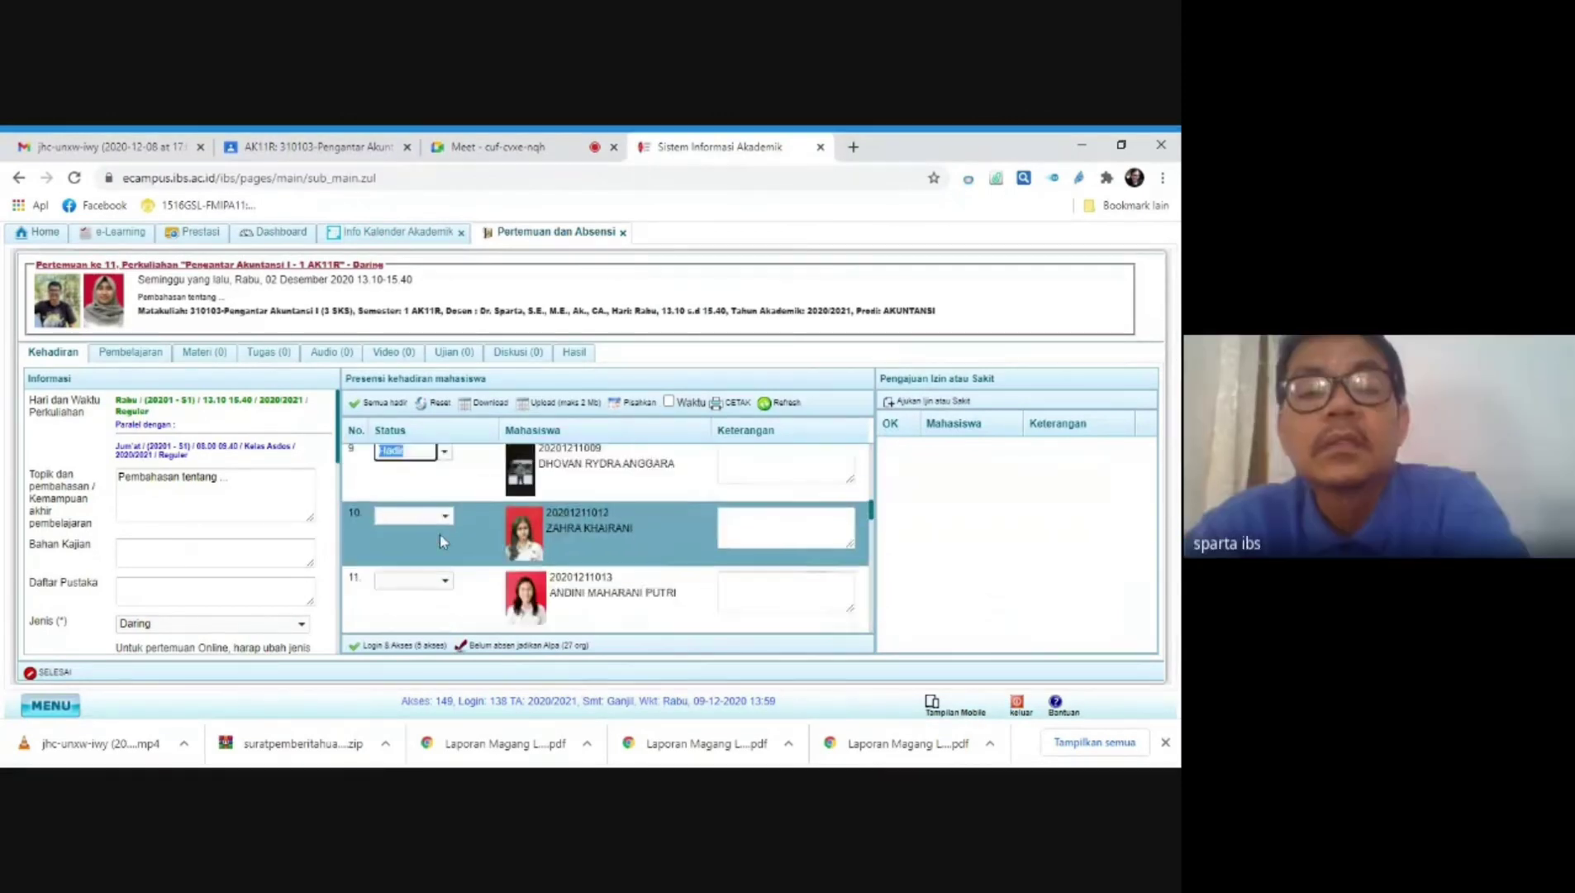
scroll(439, 535, "up", 1)
left_click(447, 478)
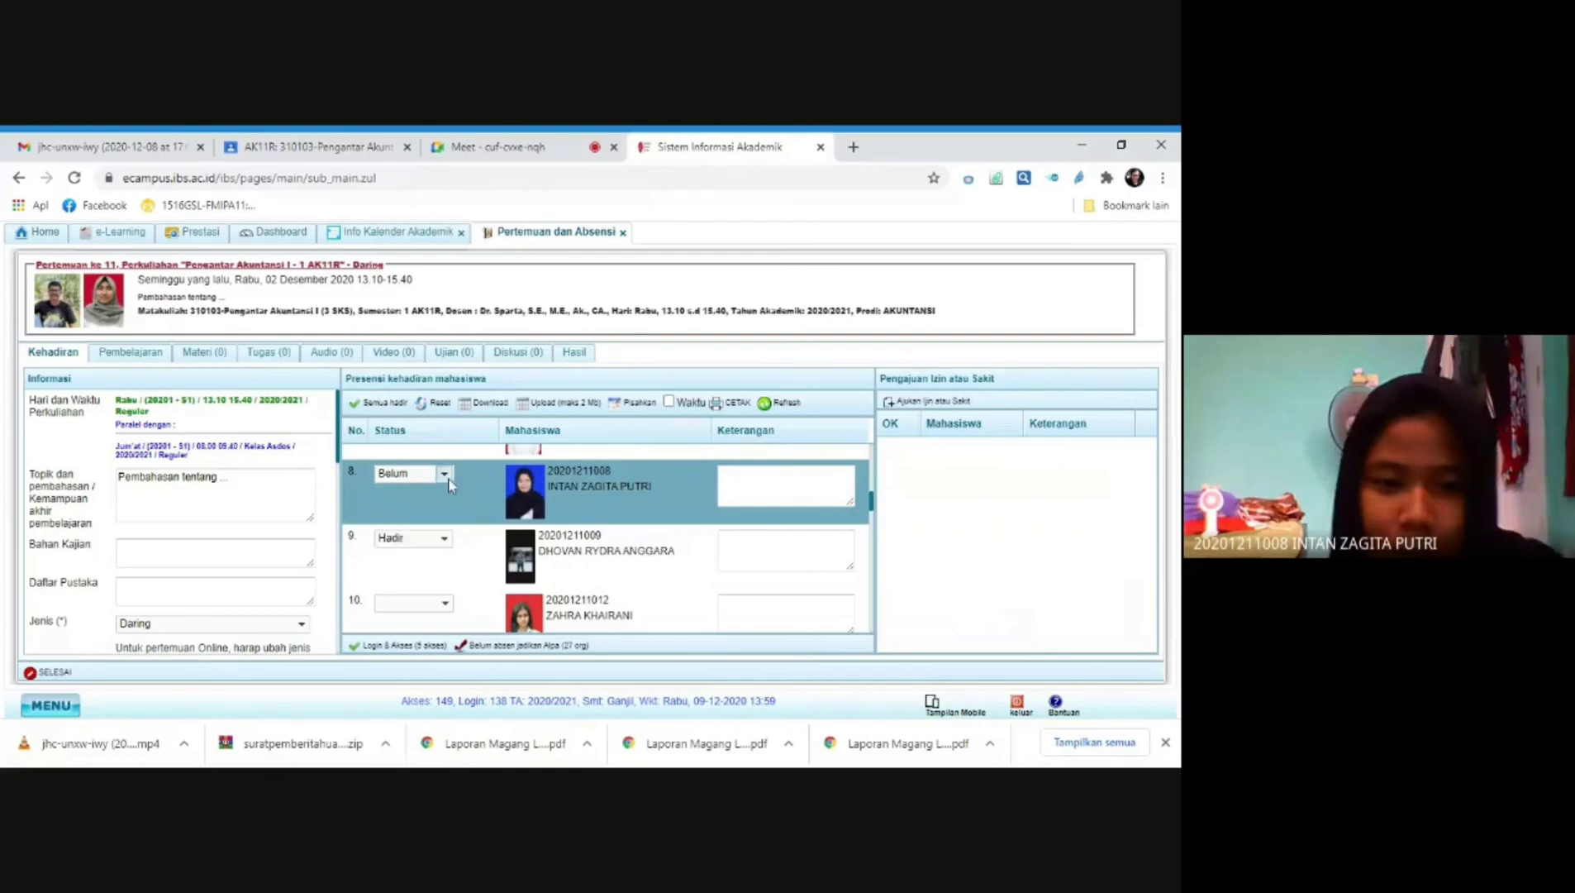
left_click(447, 477)
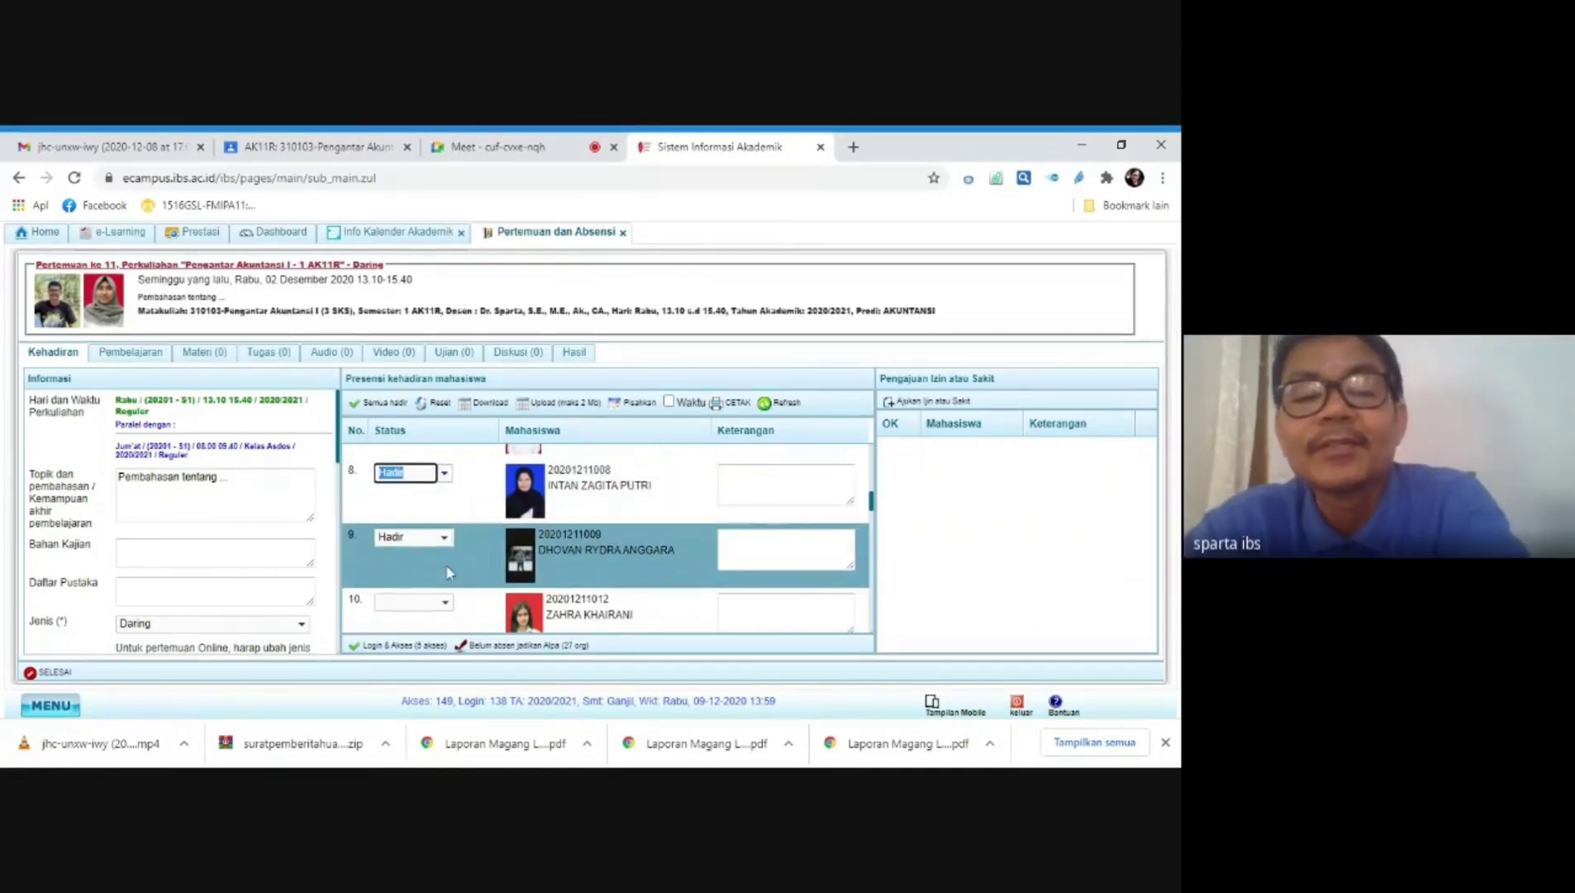
Step: Verify the tenth student in the Google Meet call and mark that student as Hadir in the attendance list
scroll(445, 572, "down", 1)
left_click(560, 142)
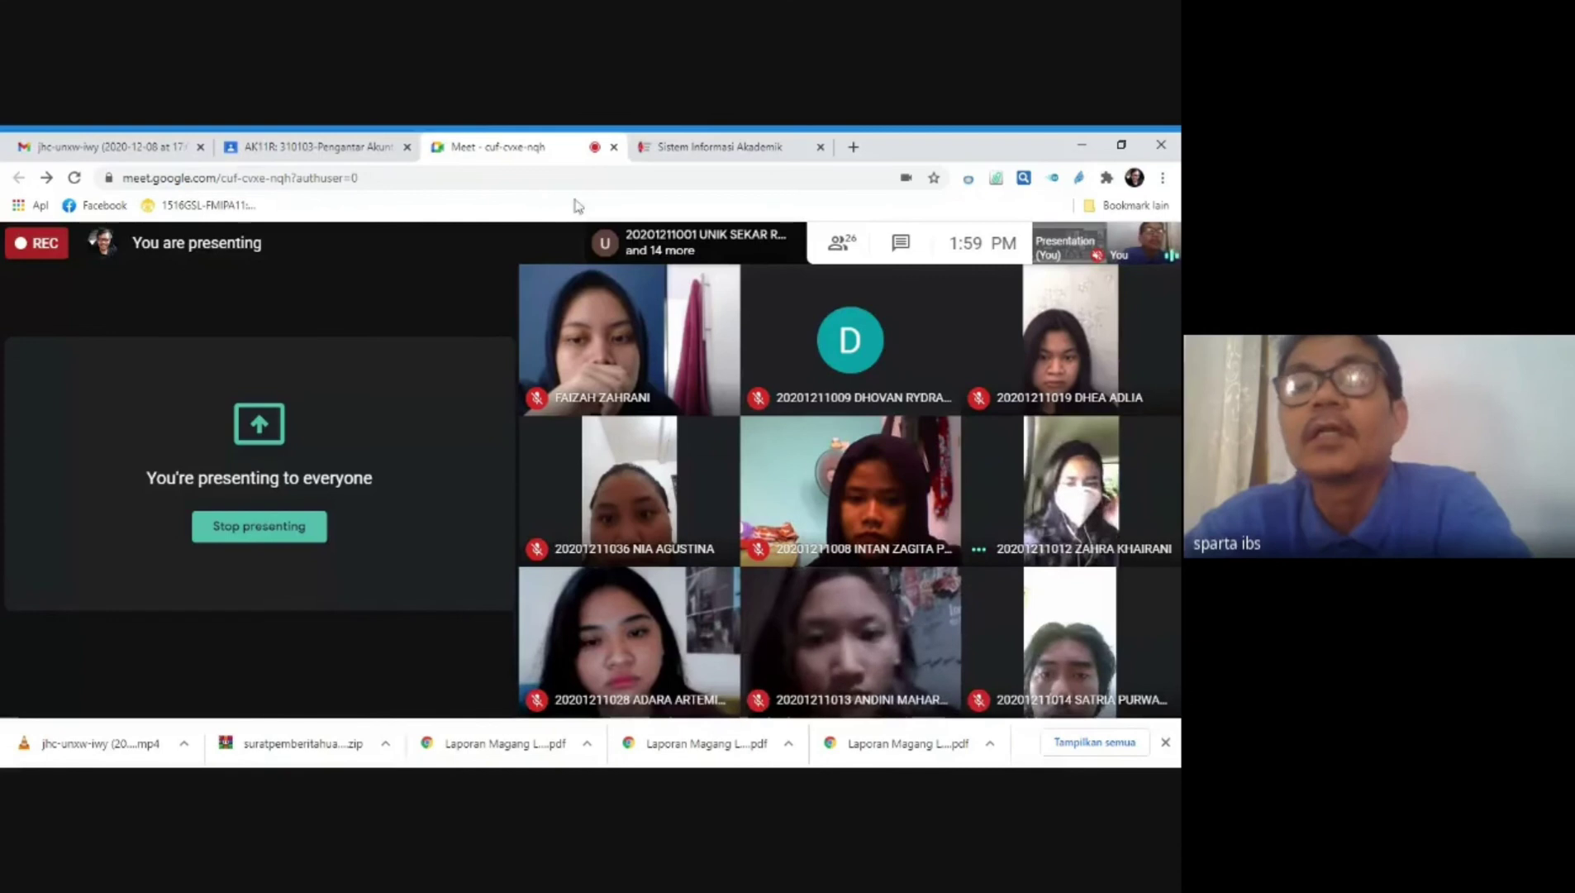
left_click(736, 149)
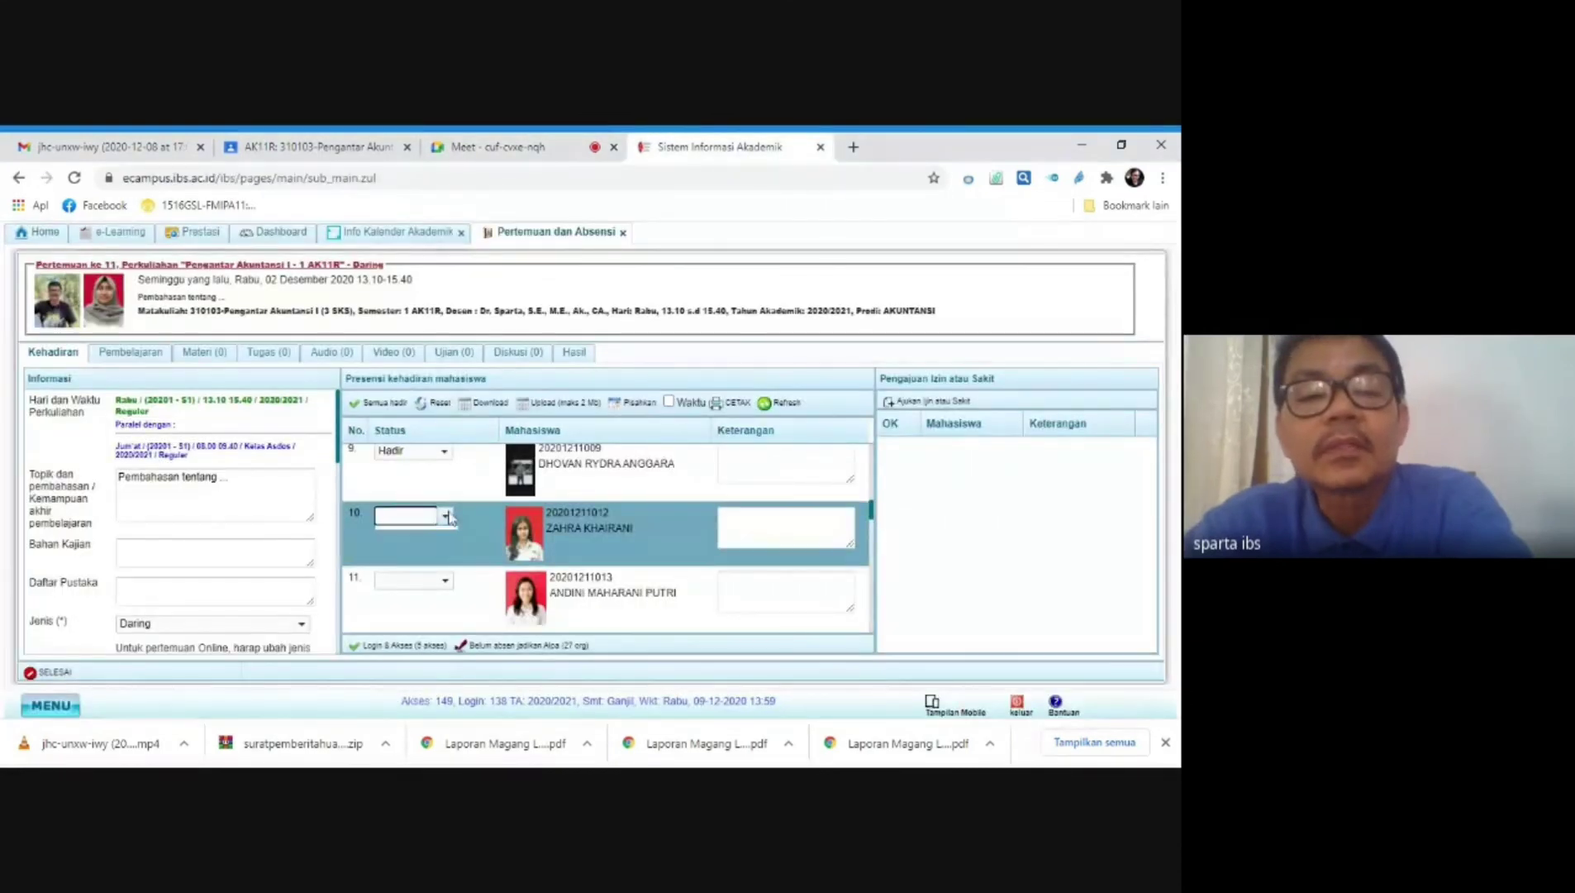
left_click(421, 546)
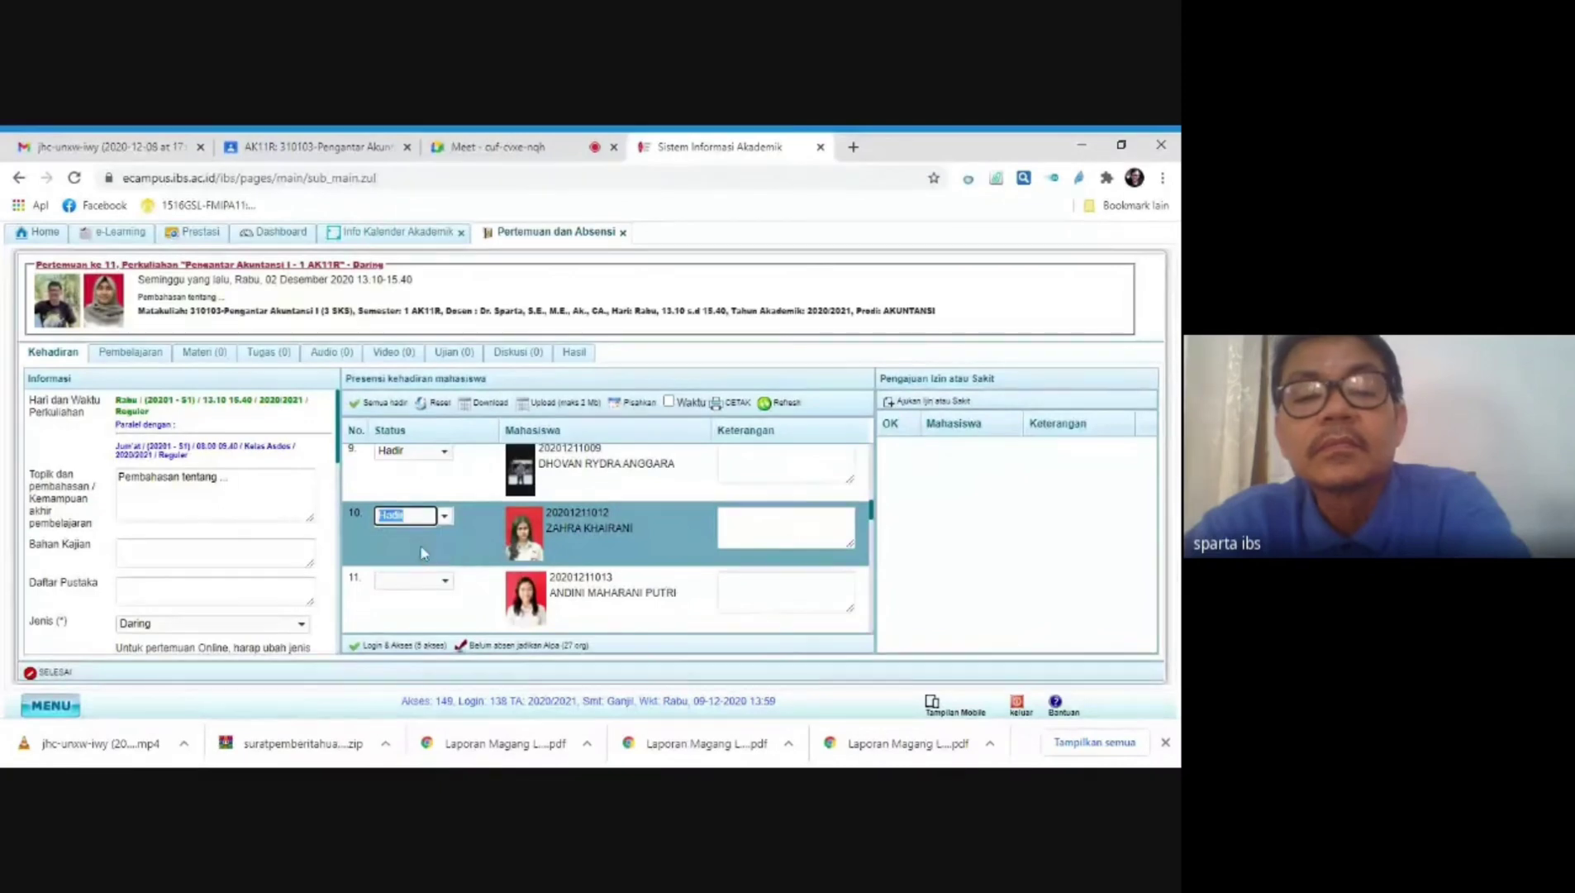
Step: Verify the eleventh student in the Google Meet call and mark that student as Hadir in the attendance list
left_click(556, 156)
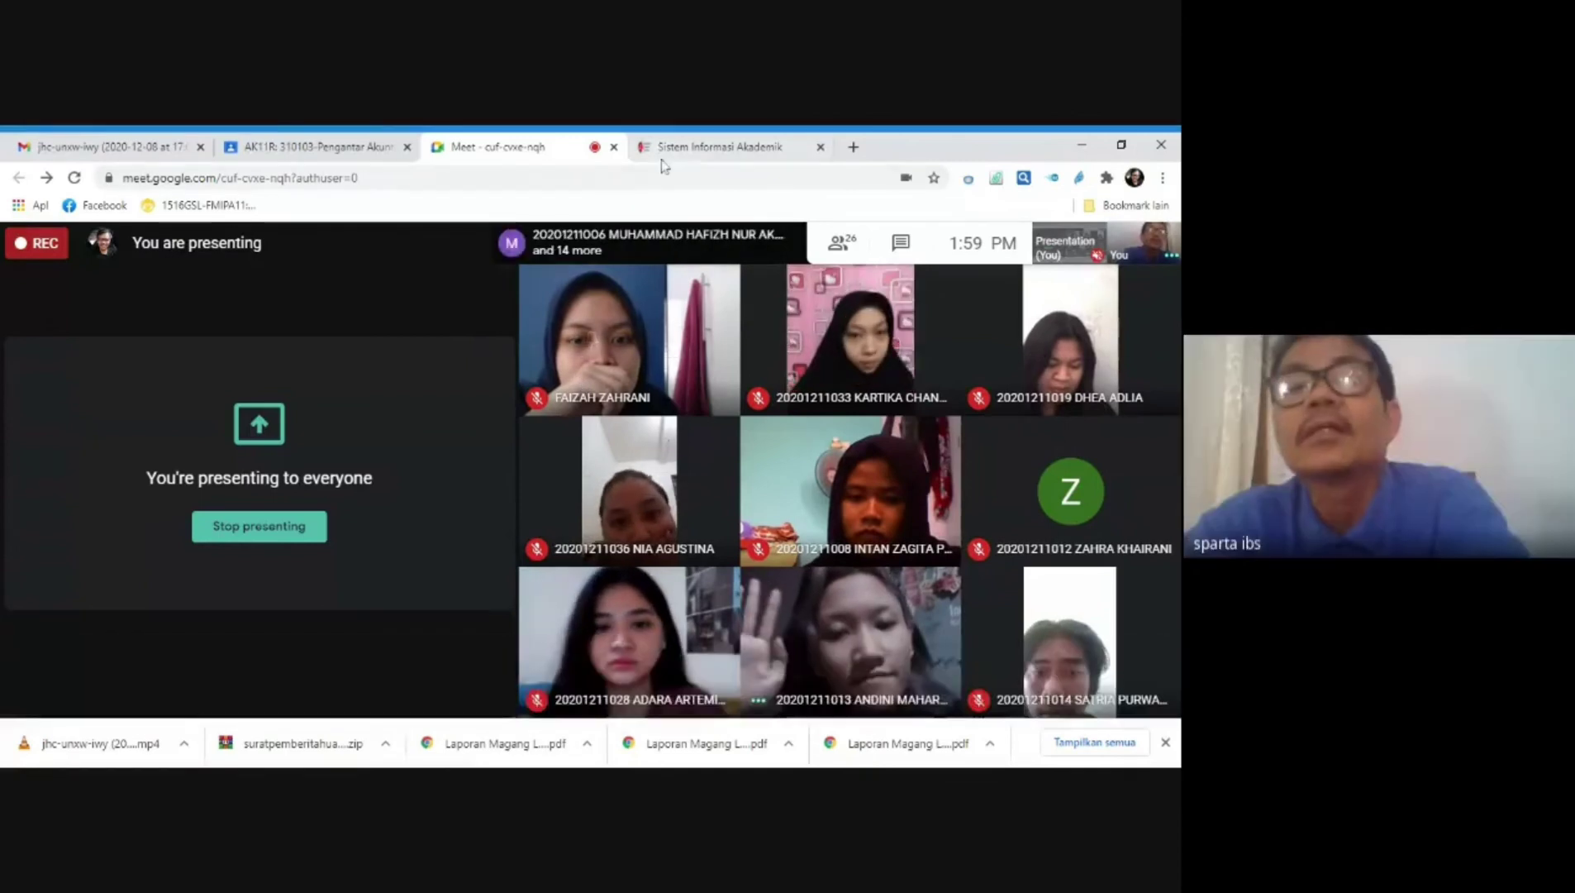
left_click(668, 150)
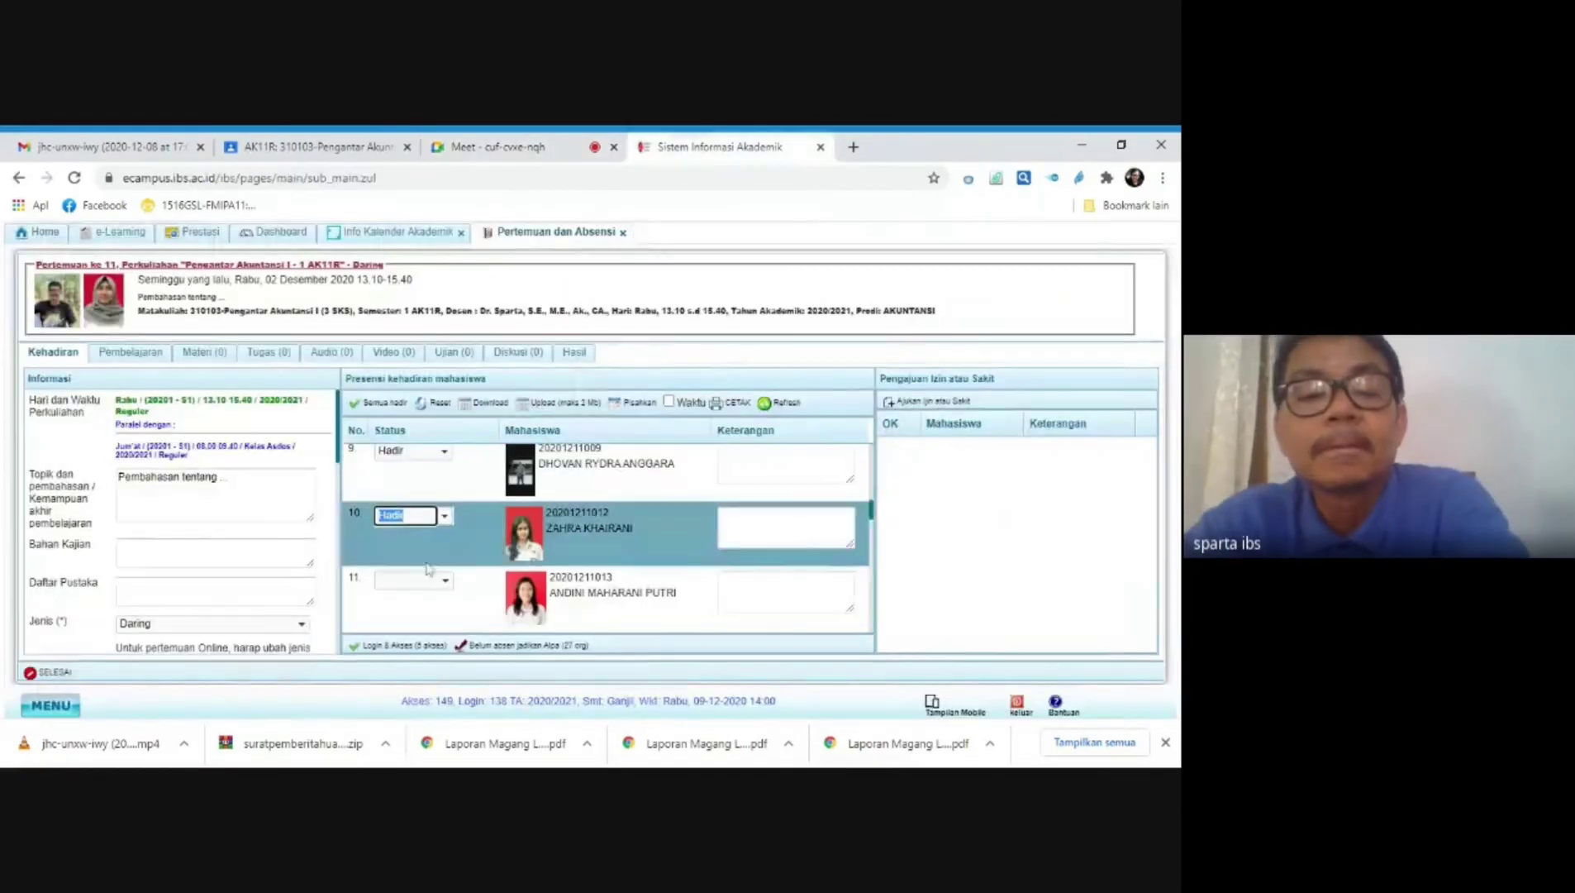
left_click(445, 581)
left_click(436, 610)
Step: Verify the twelfth student in the Google Meet call and mark that student as Hadir in the attendance list
scroll(436, 619, "down", 1)
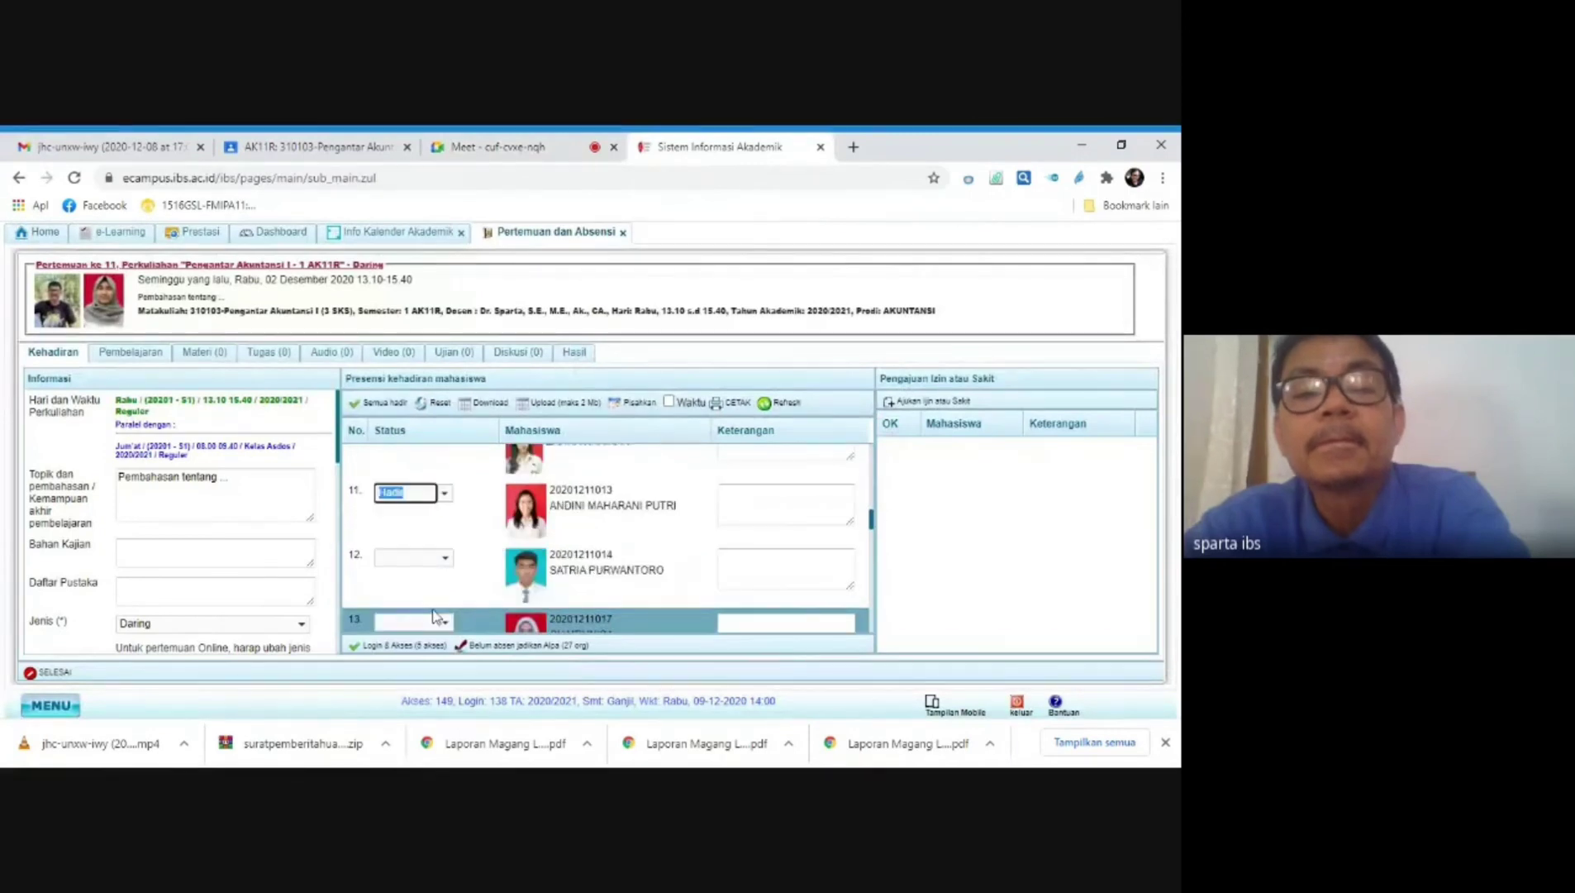
scroll(435, 616, "down", 1)
left_click(531, 153)
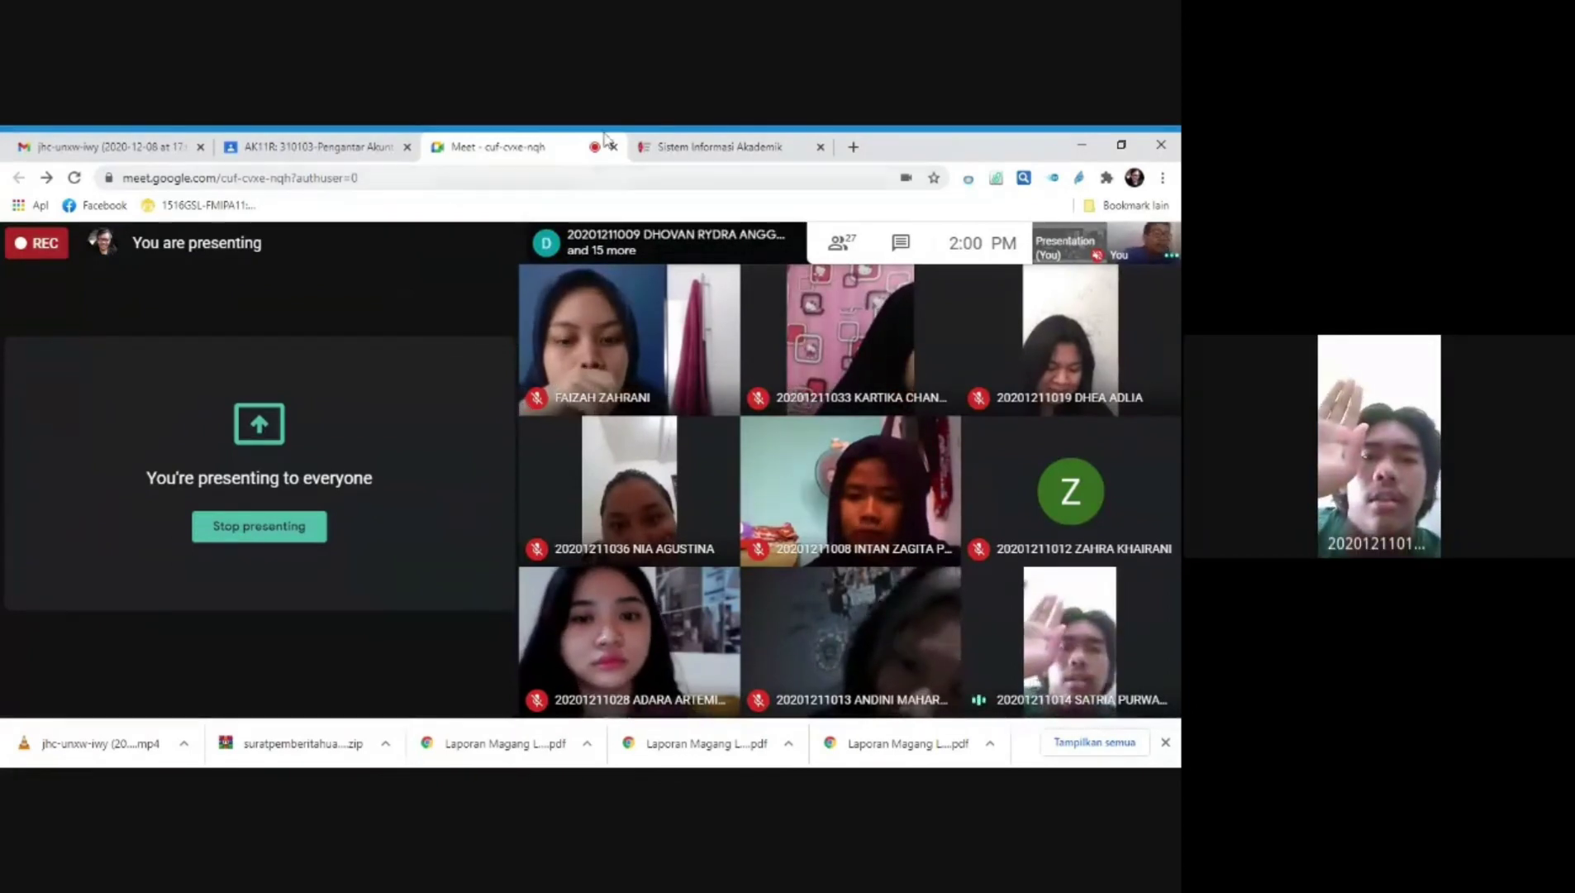
left_click(658, 146)
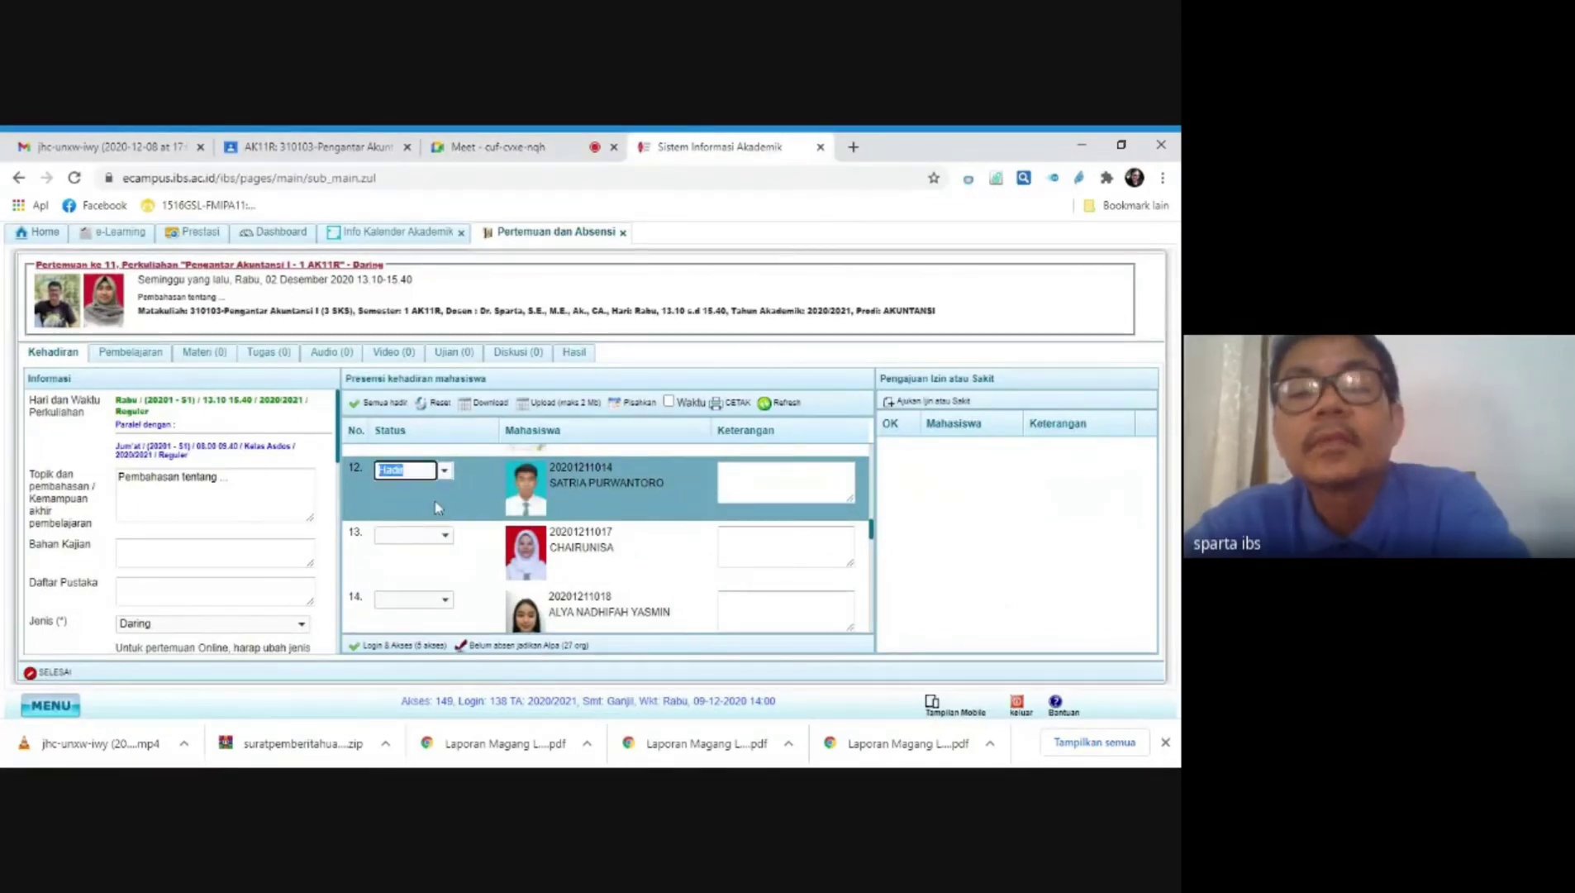
Step: Verify the thirteenth student in the Google Meet call and mark that student as Hadir, and mark the fourteenth student as Mangkir
left_click(529, 151)
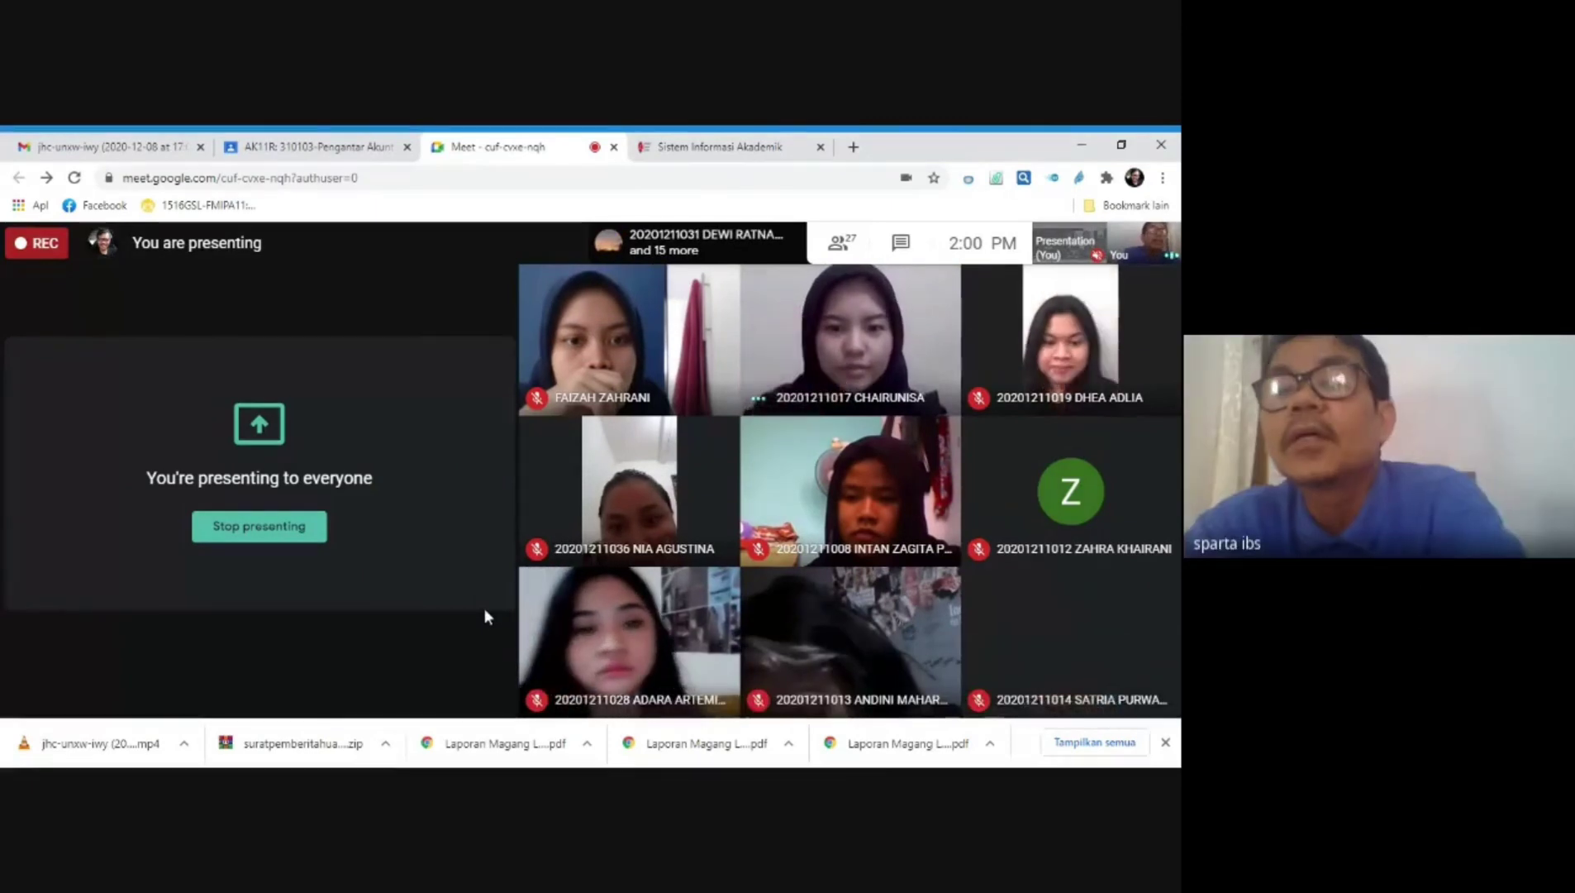
left_click(677, 149)
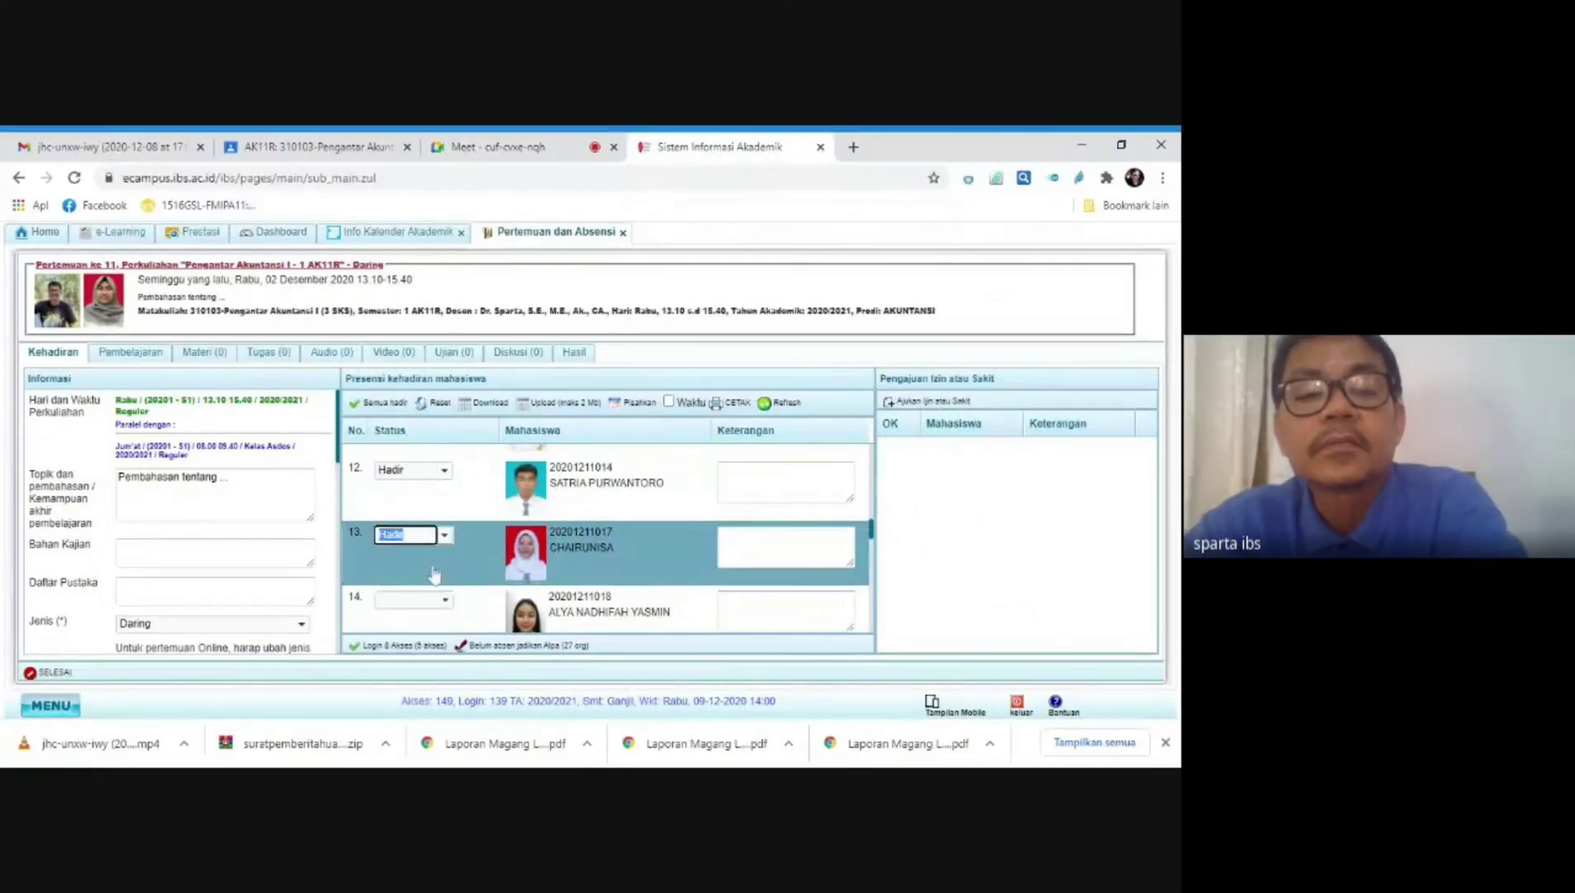
scroll(433, 574, "down", 1)
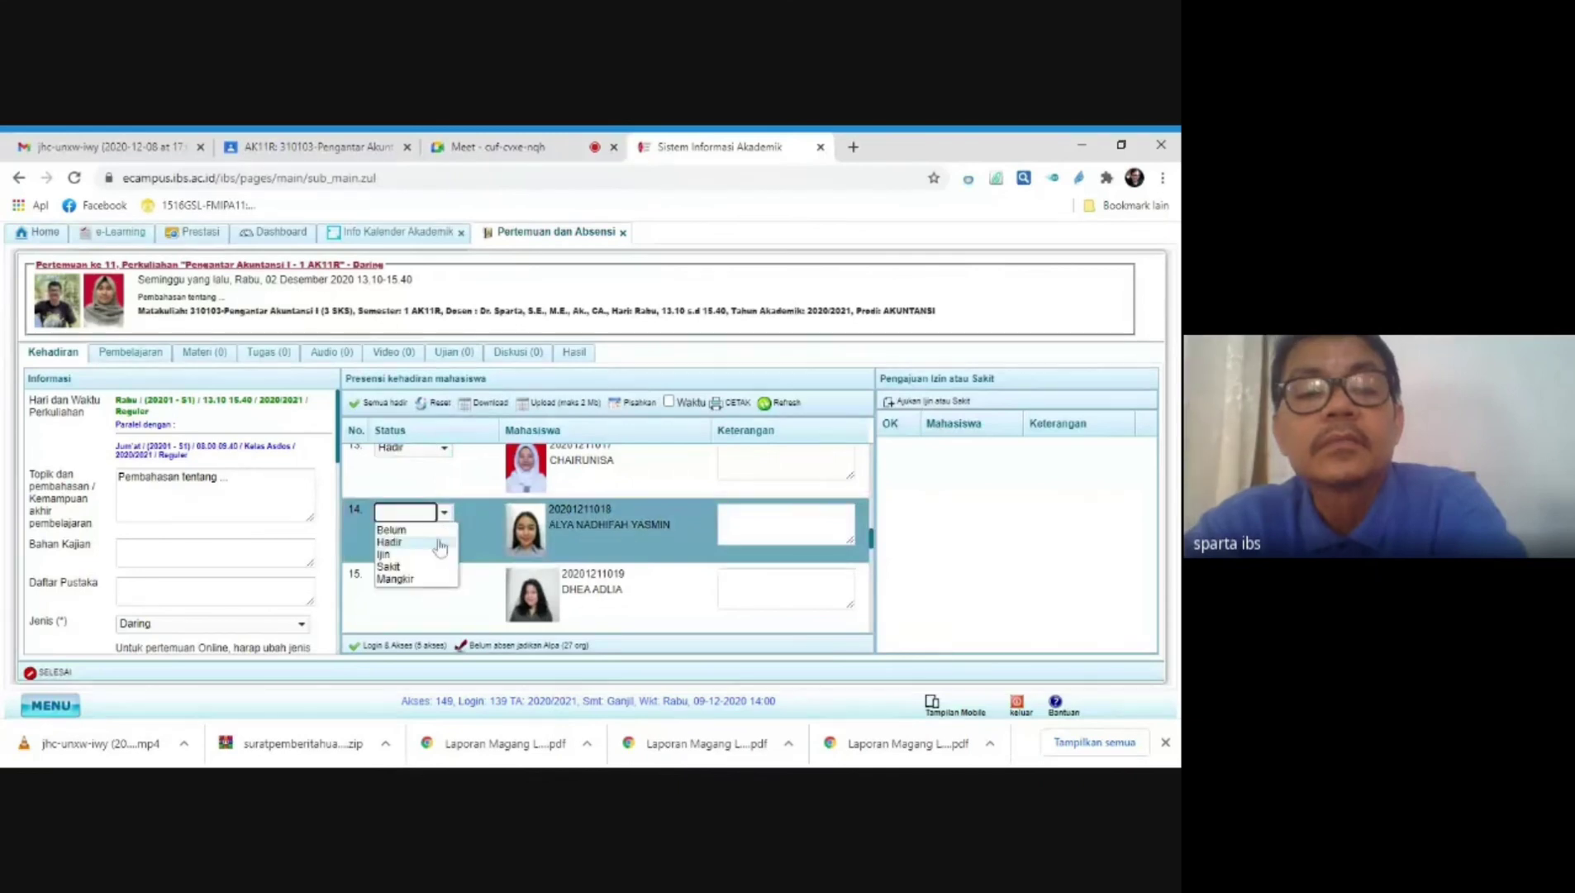
left_click(432, 579)
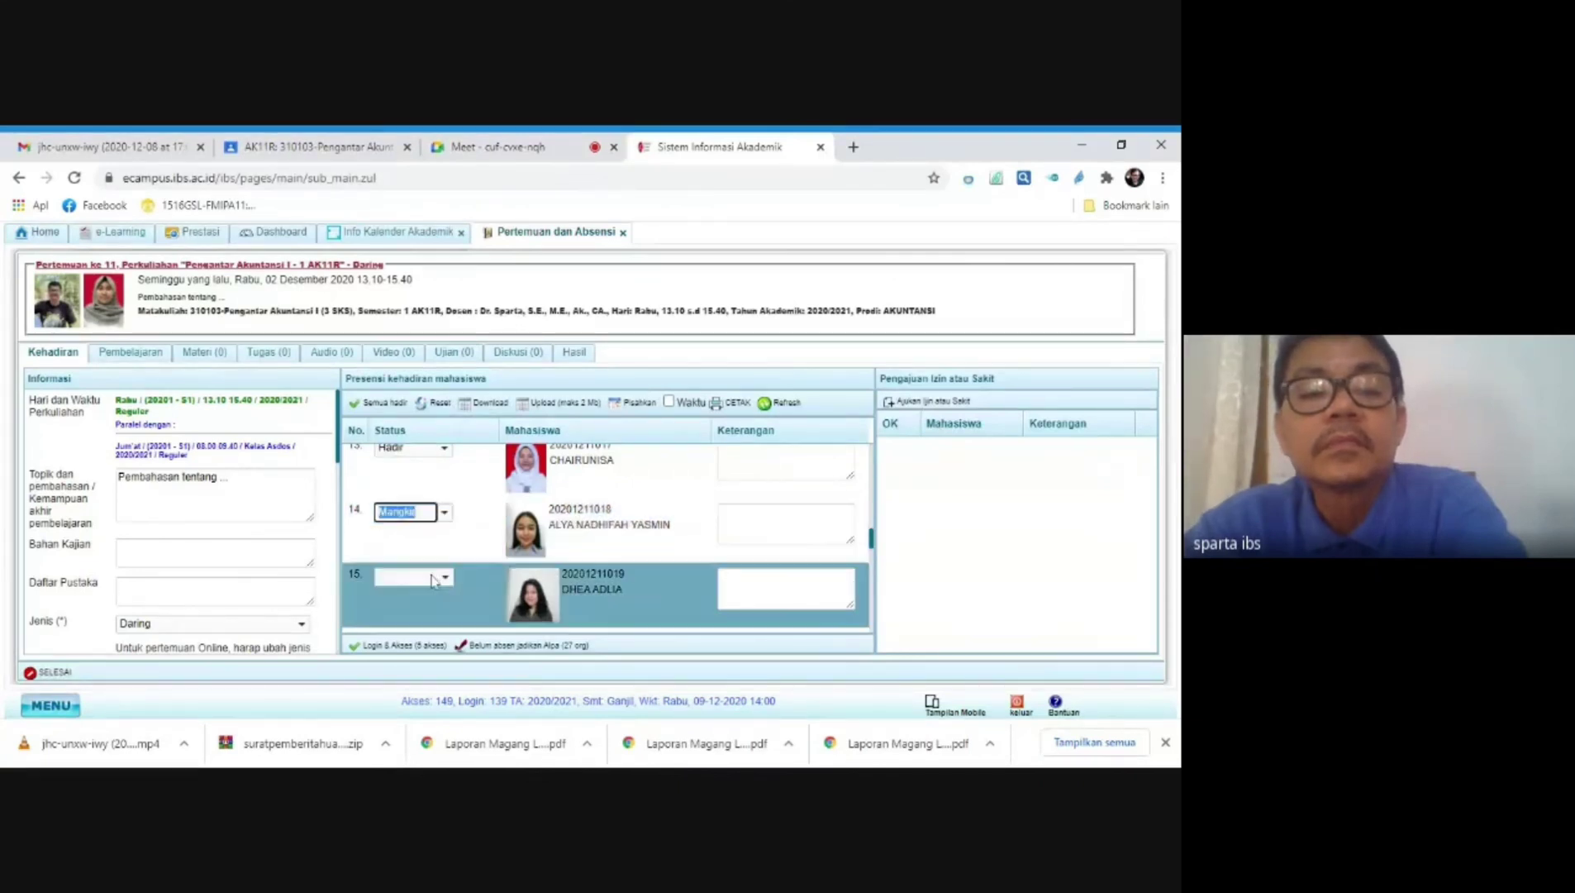
Step: Verify the fifteenth student in the Google Meet call and mark that student as Hadir in the attendance list
left_click(499, 150)
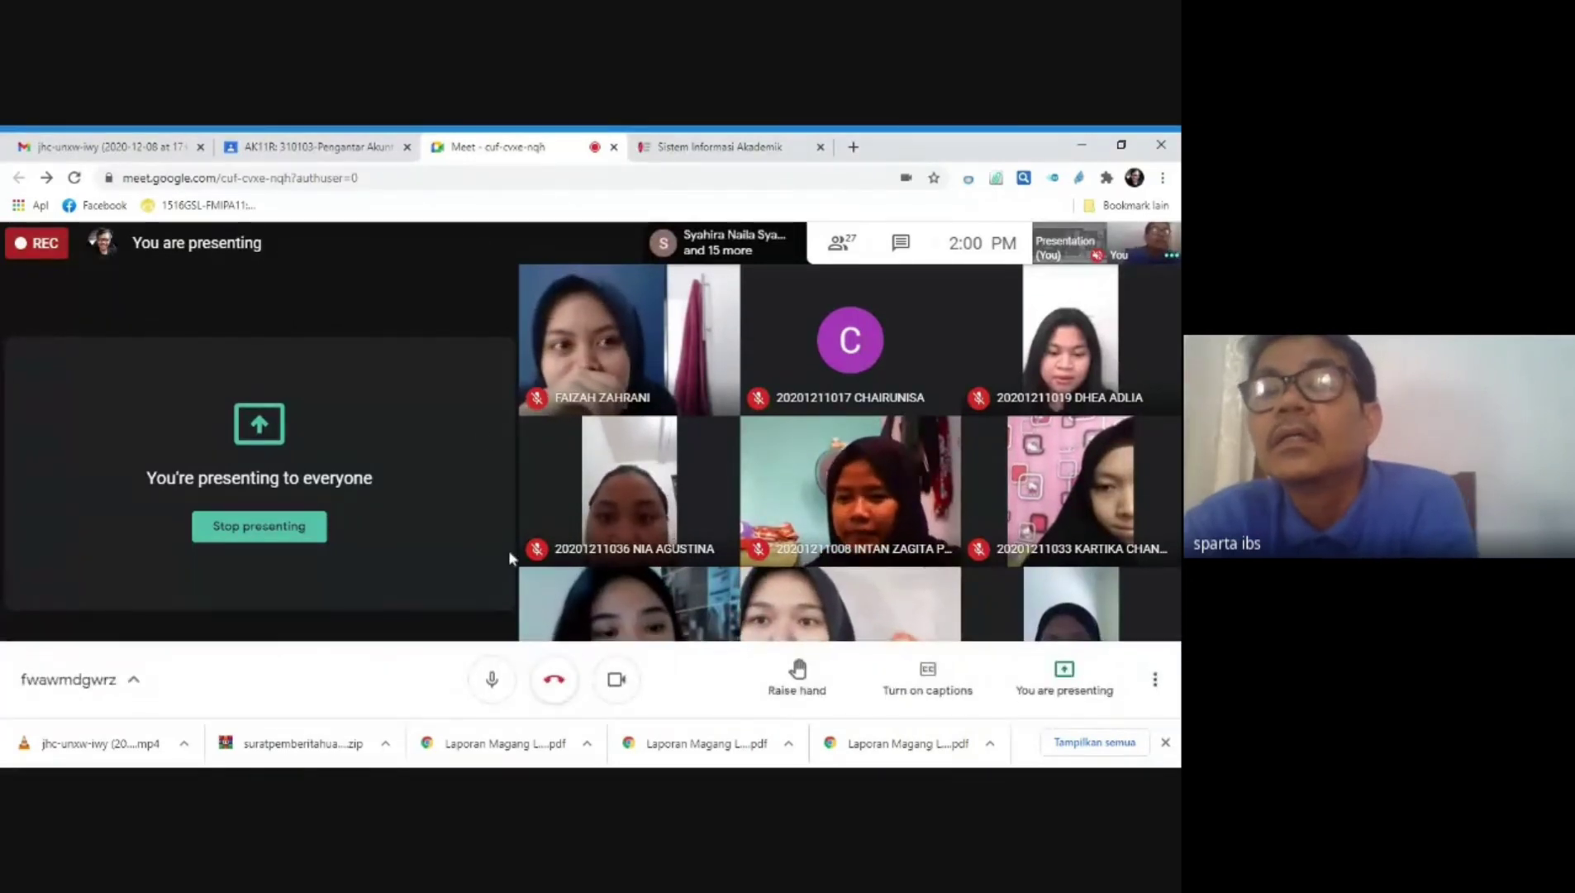
left_click(693, 149)
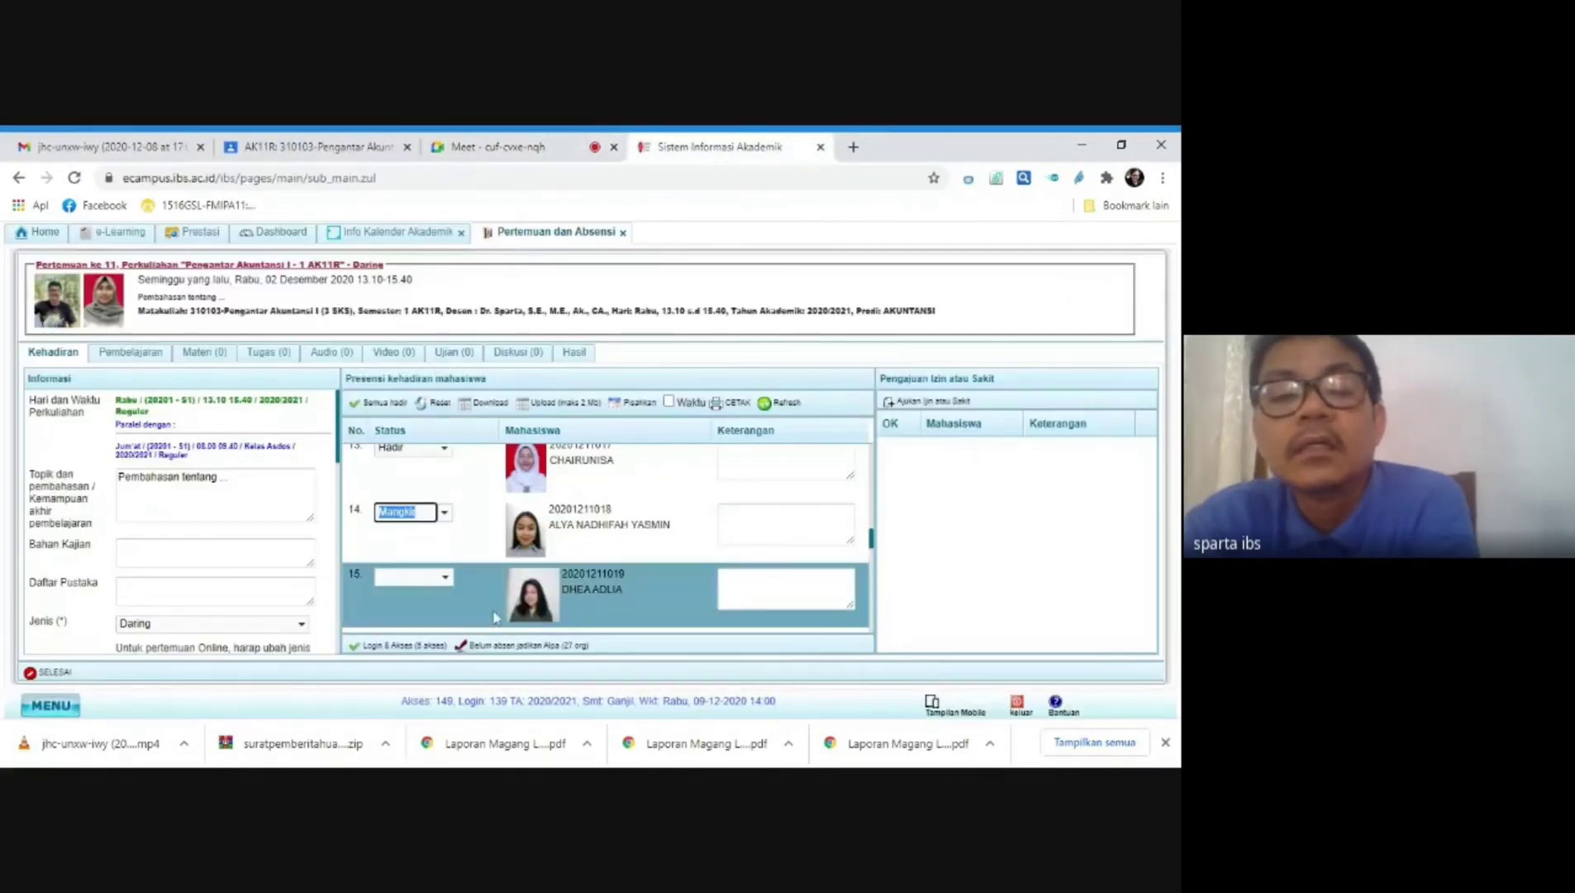
left_click(445, 578)
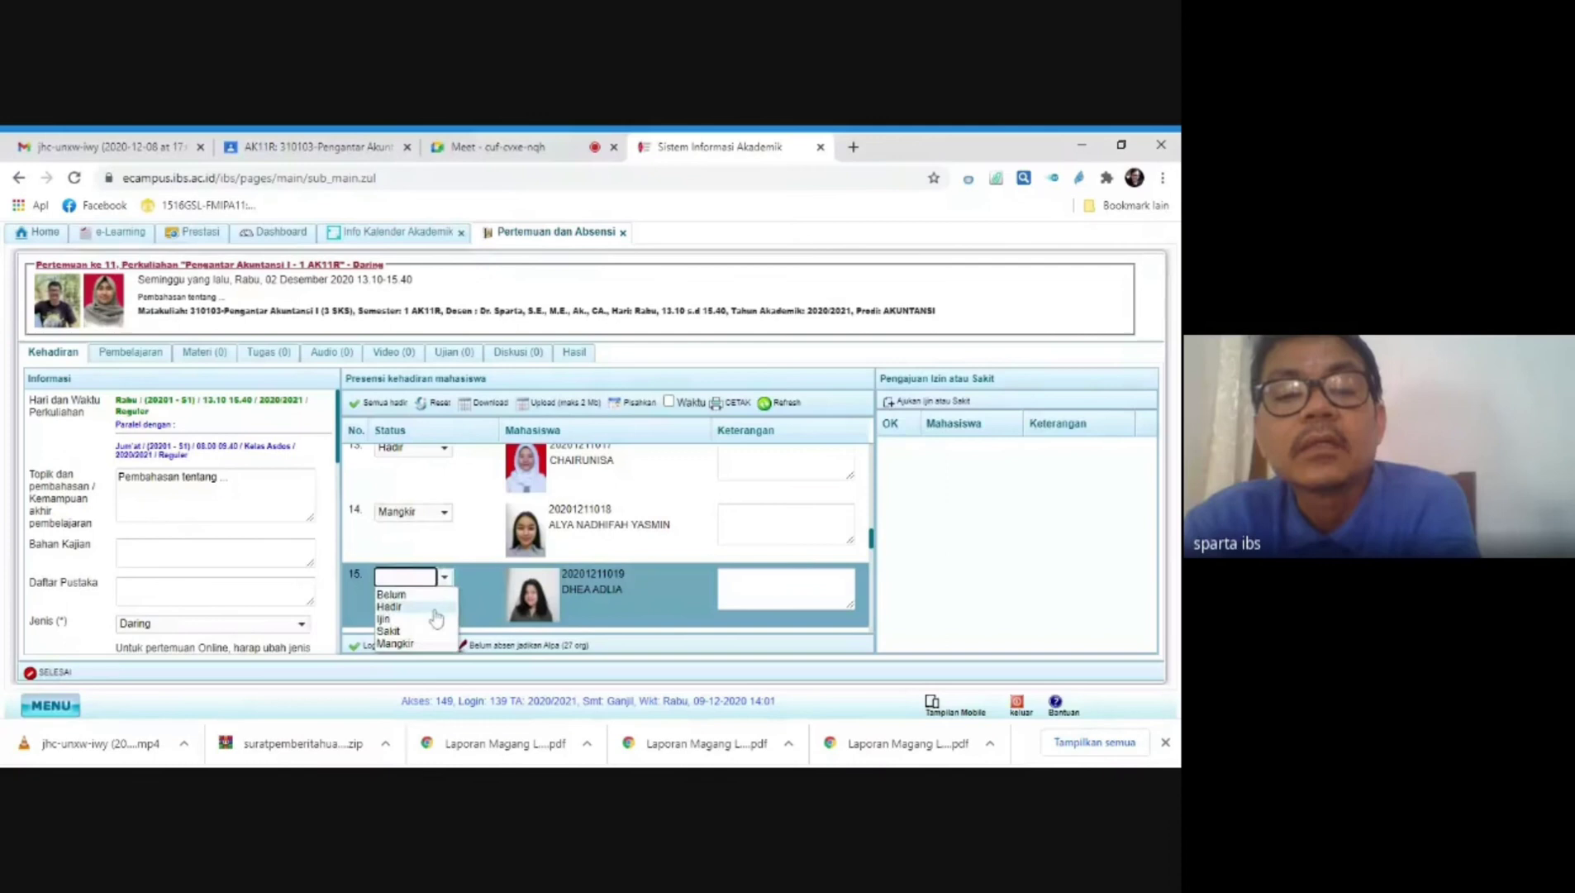
left_click(434, 610)
Step: Verify the sixteenth student in the Google Meet call and mark that student as Hadir in the attendance list
scroll(441, 578, "down", 1)
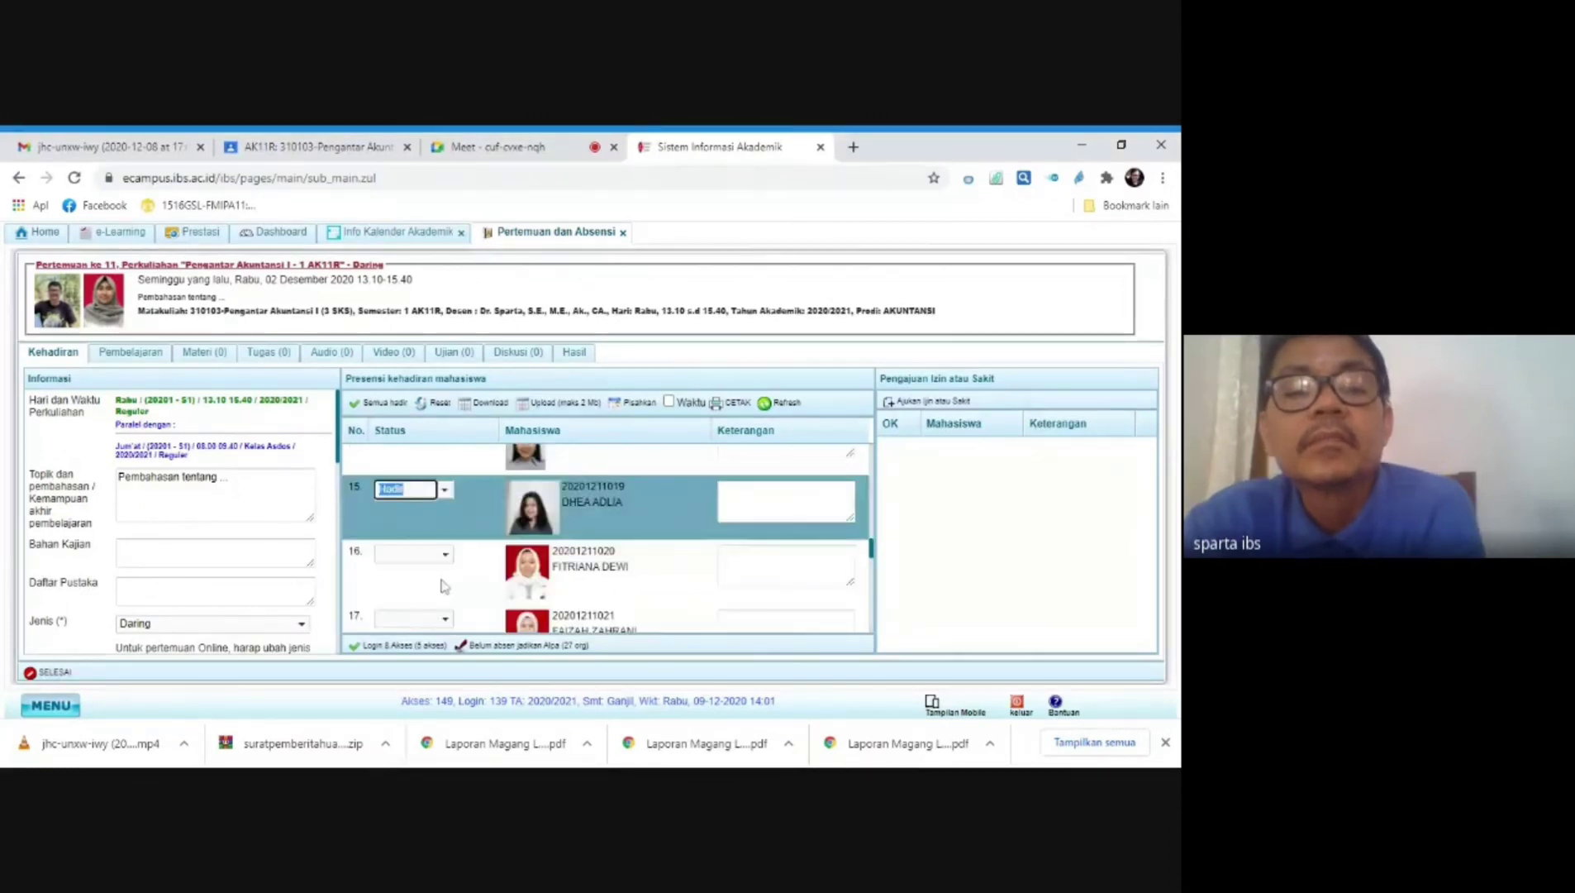
scroll(441, 577, "down", 2)
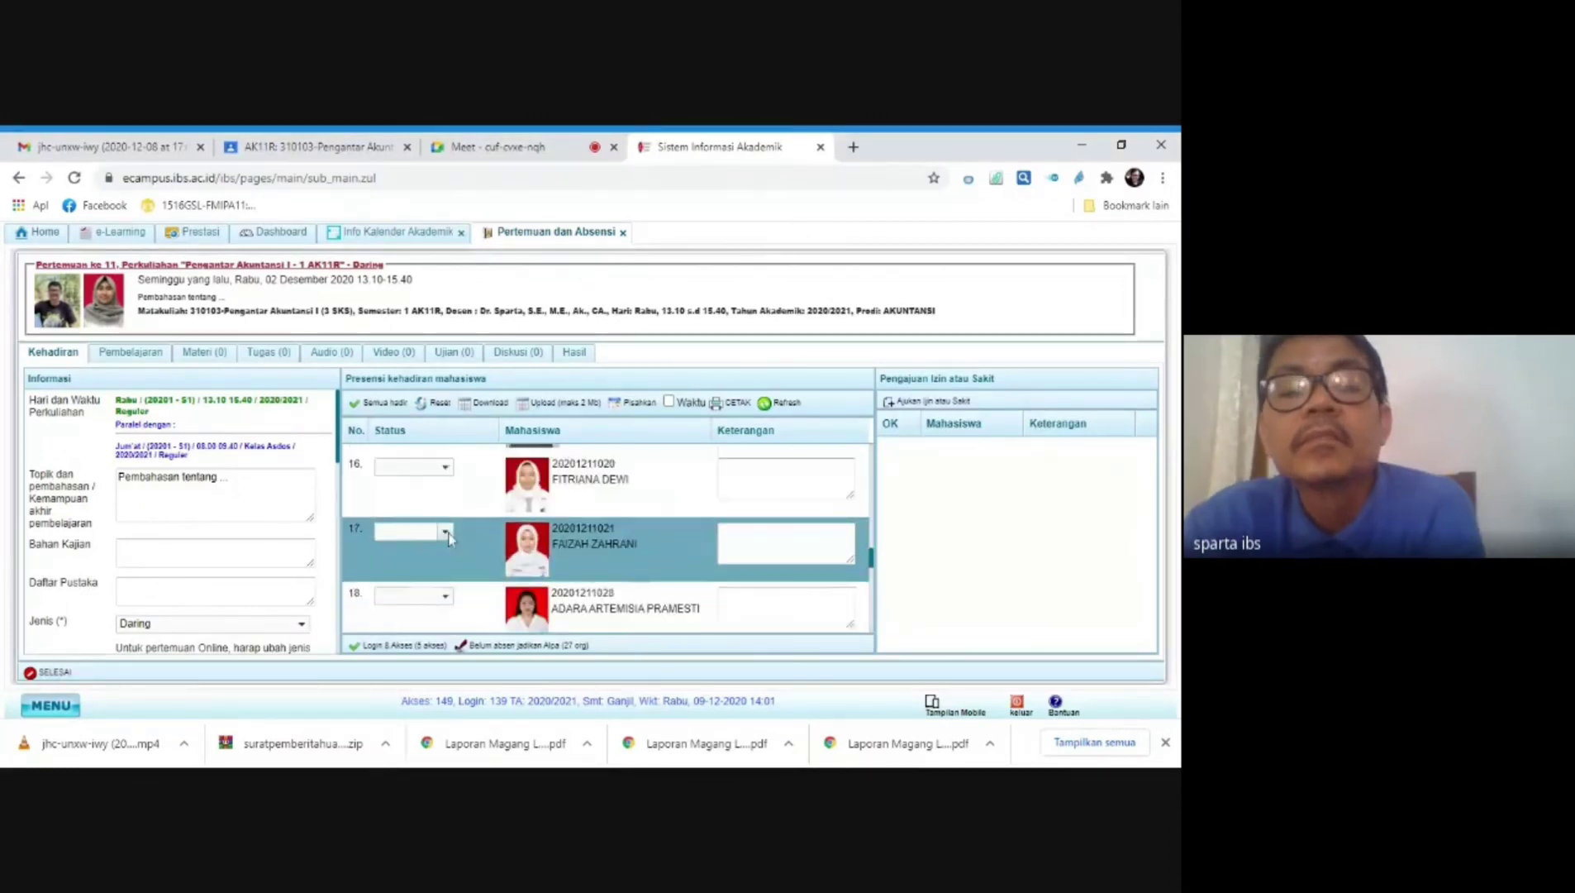
left_click(520, 149)
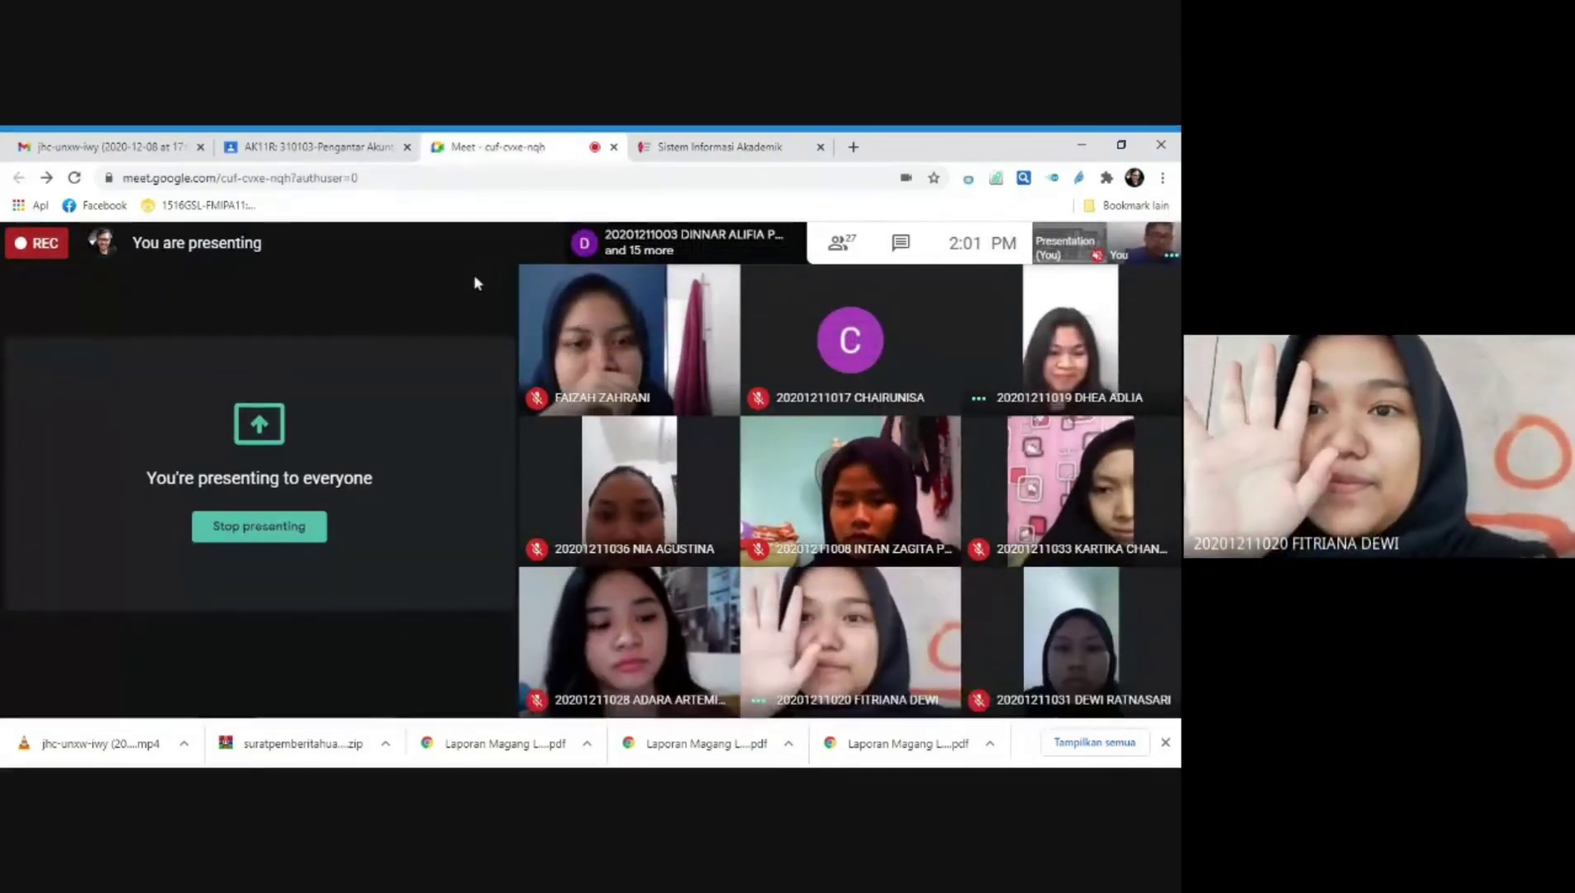
left_click(743, 148)
left_click(480, 493)
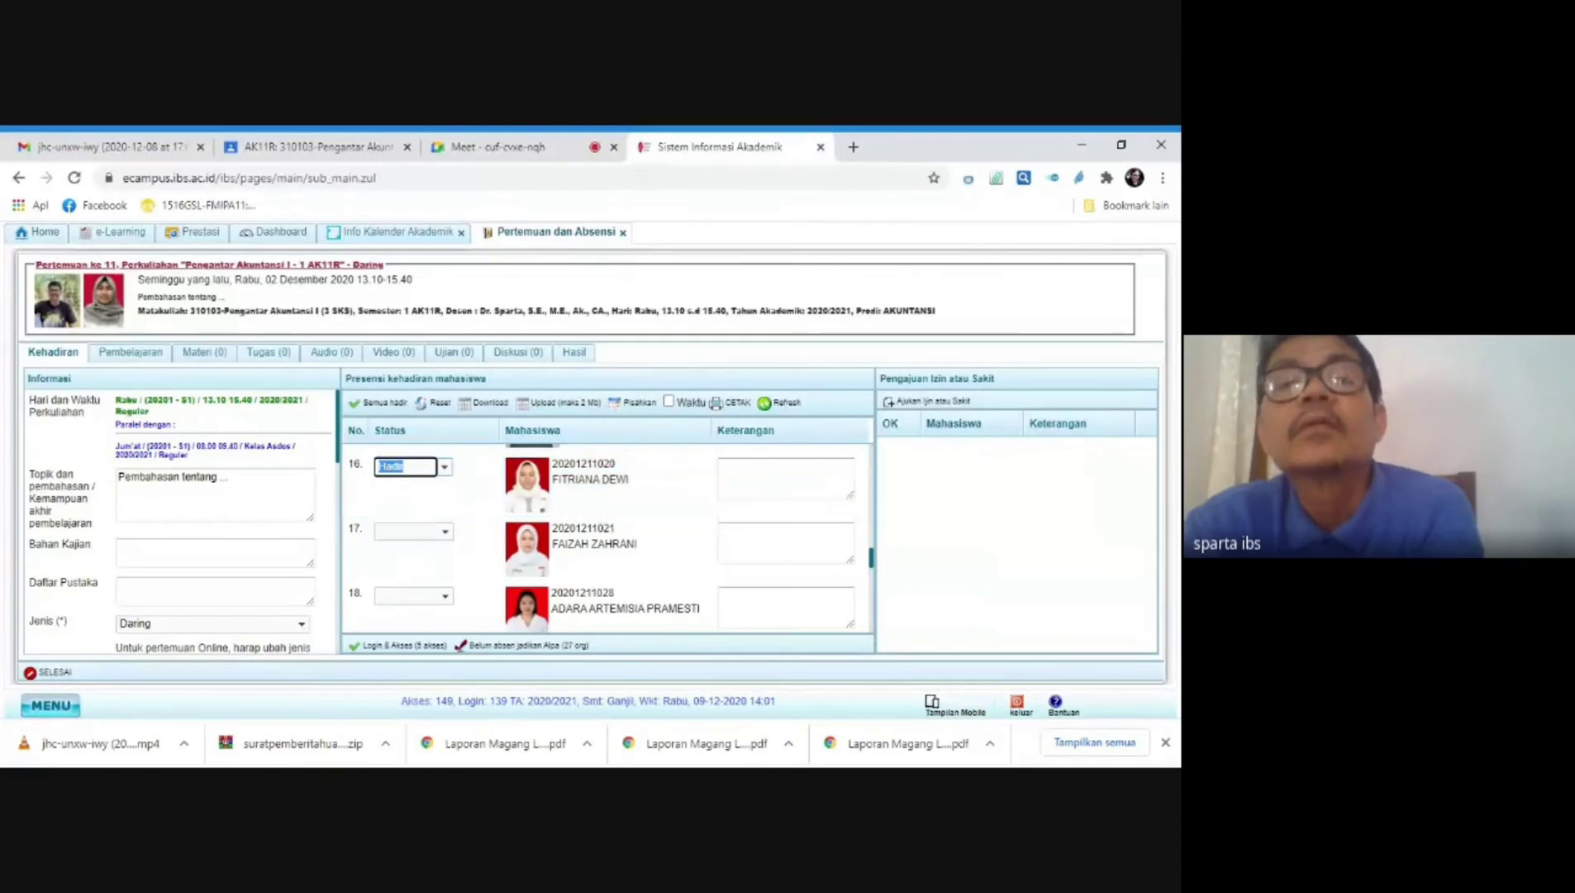
Step: Verify the seventeenth student in the Google Meet call and record that student's status in the attendance list
left_click(518, 151)
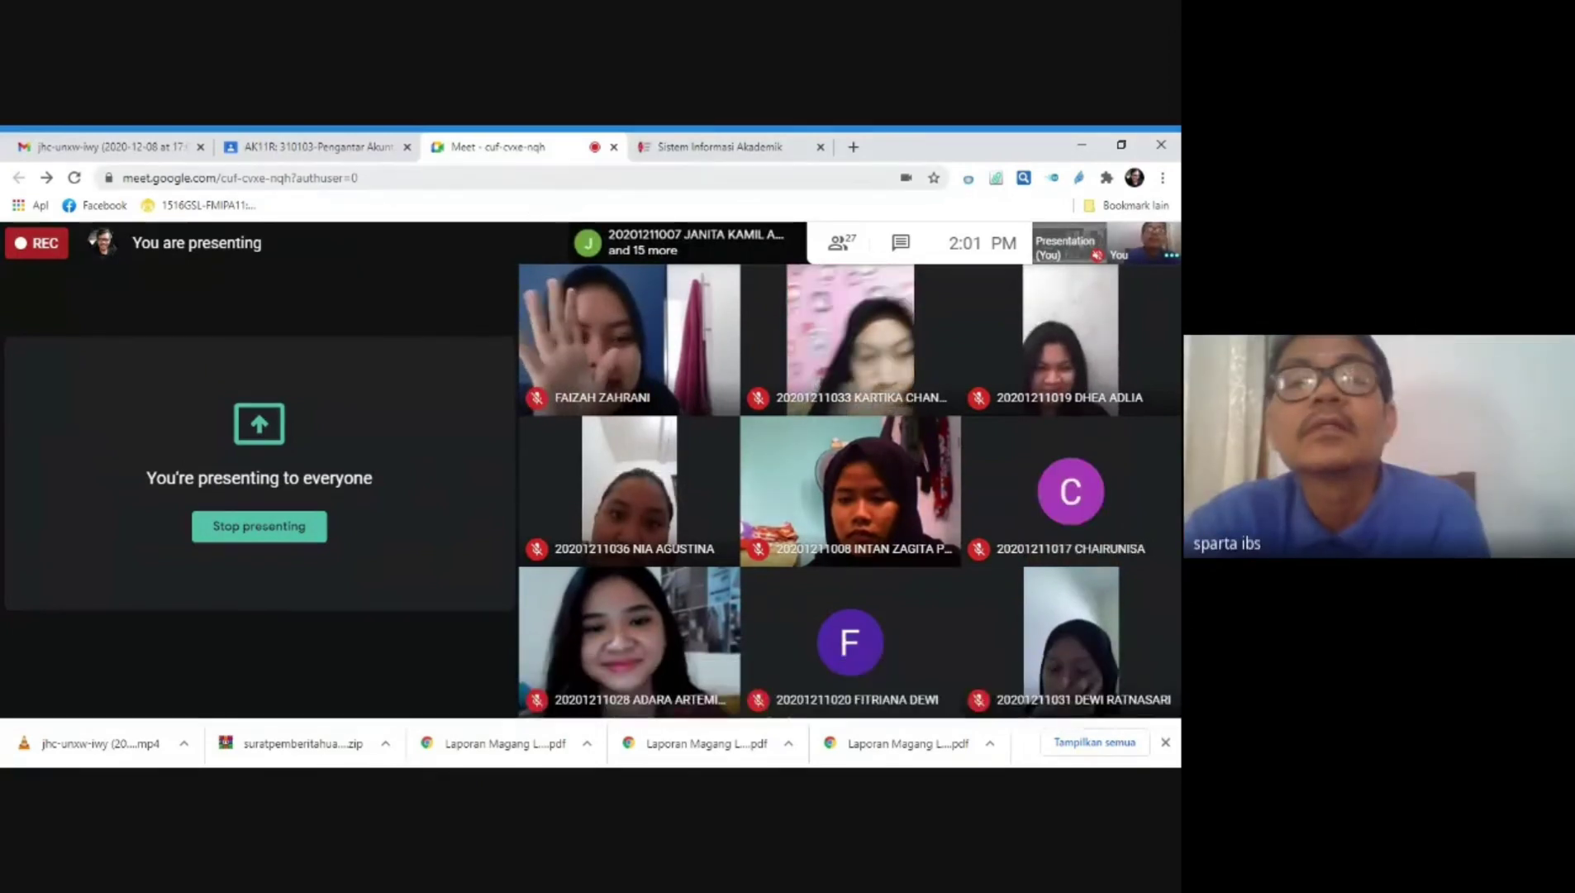
left_click(668, 153)
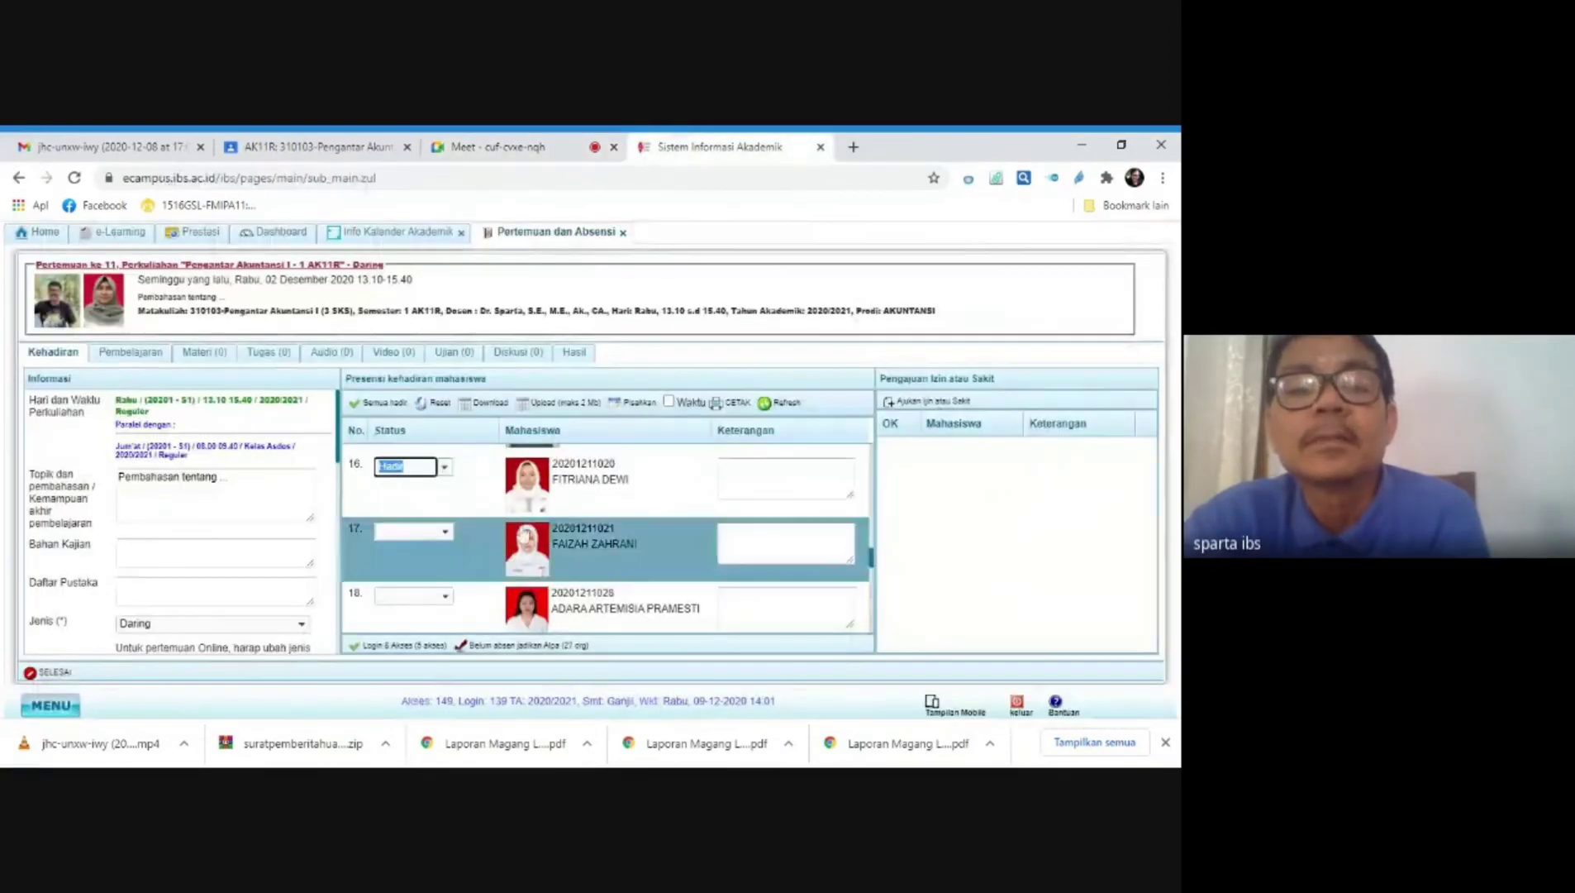
left_click(444, 531)
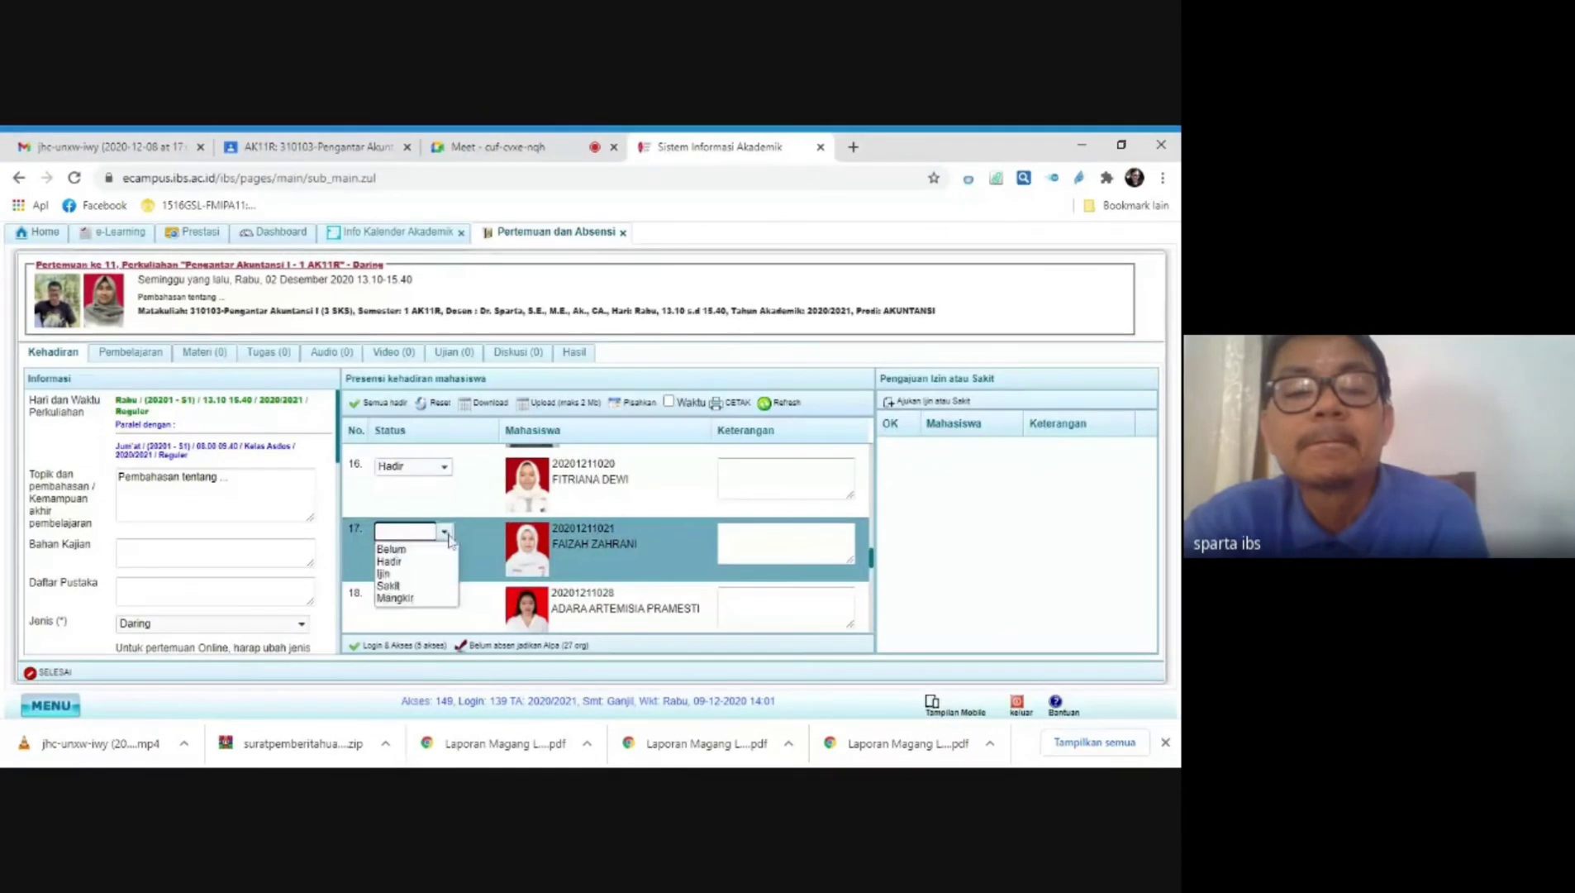
scroll(427, 568, "down", 1)
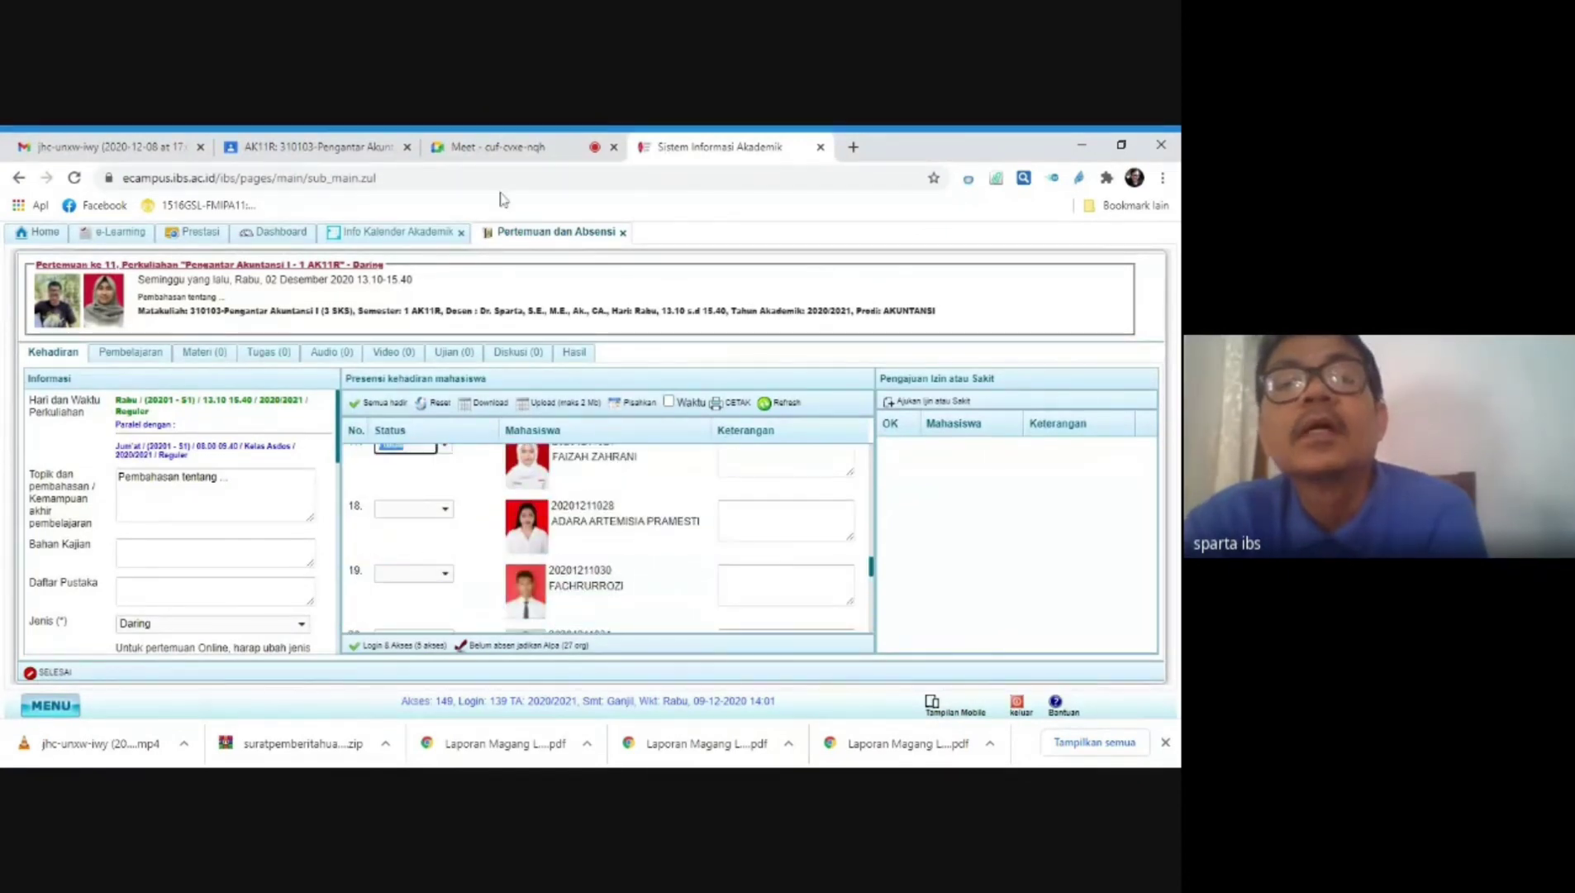
Step: Verify the eighteenth student in the Google Meet call and mark that student as Hadir in the attendance list
left_click(497, 149)
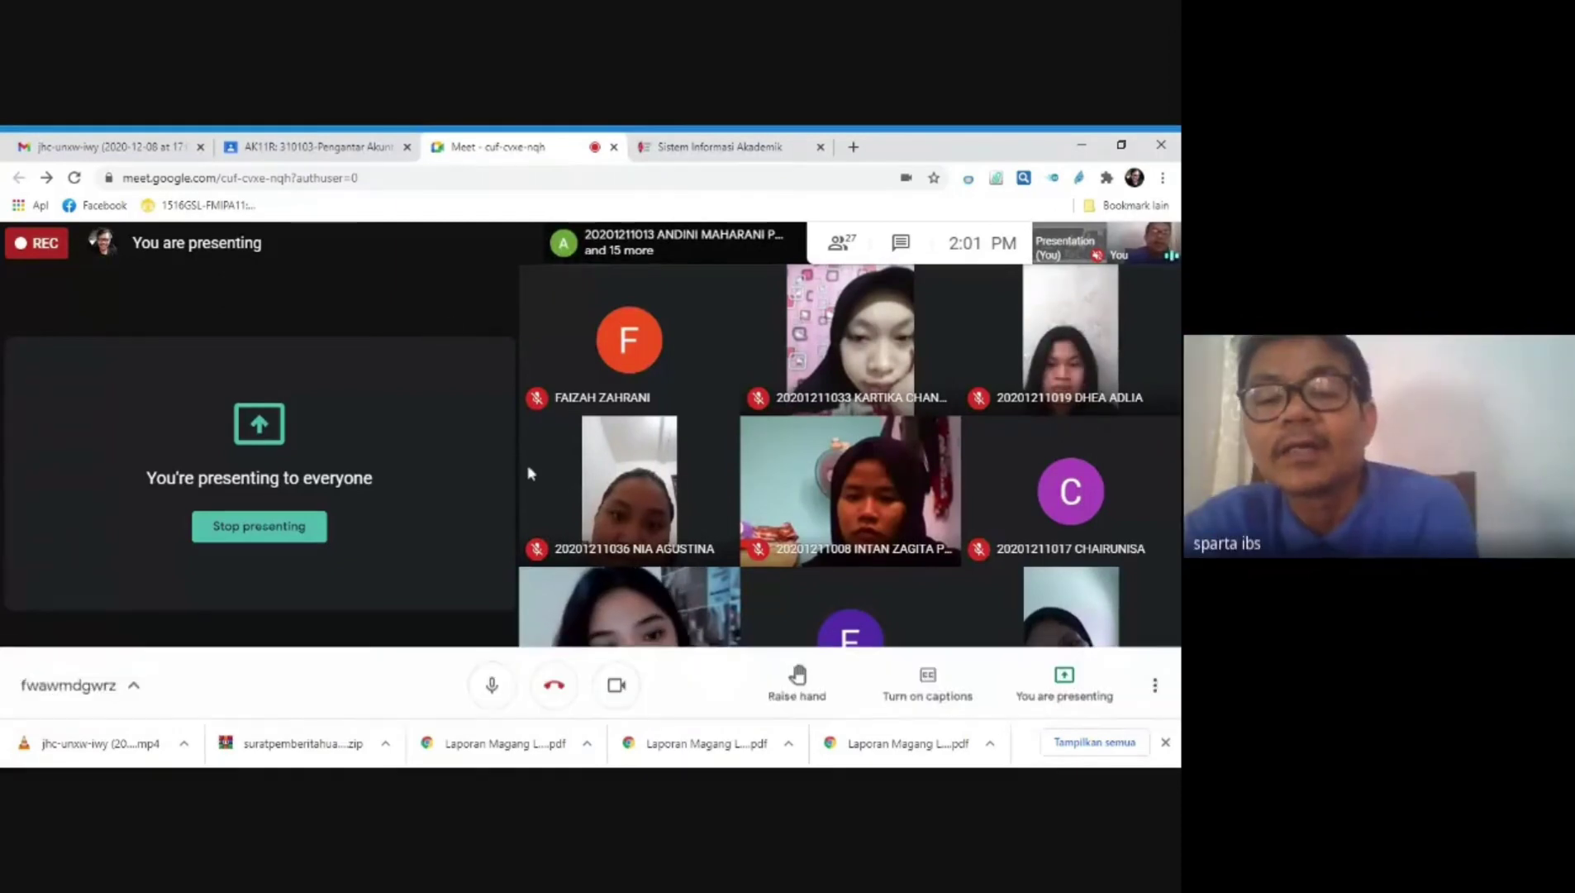
left_click(708, 153)
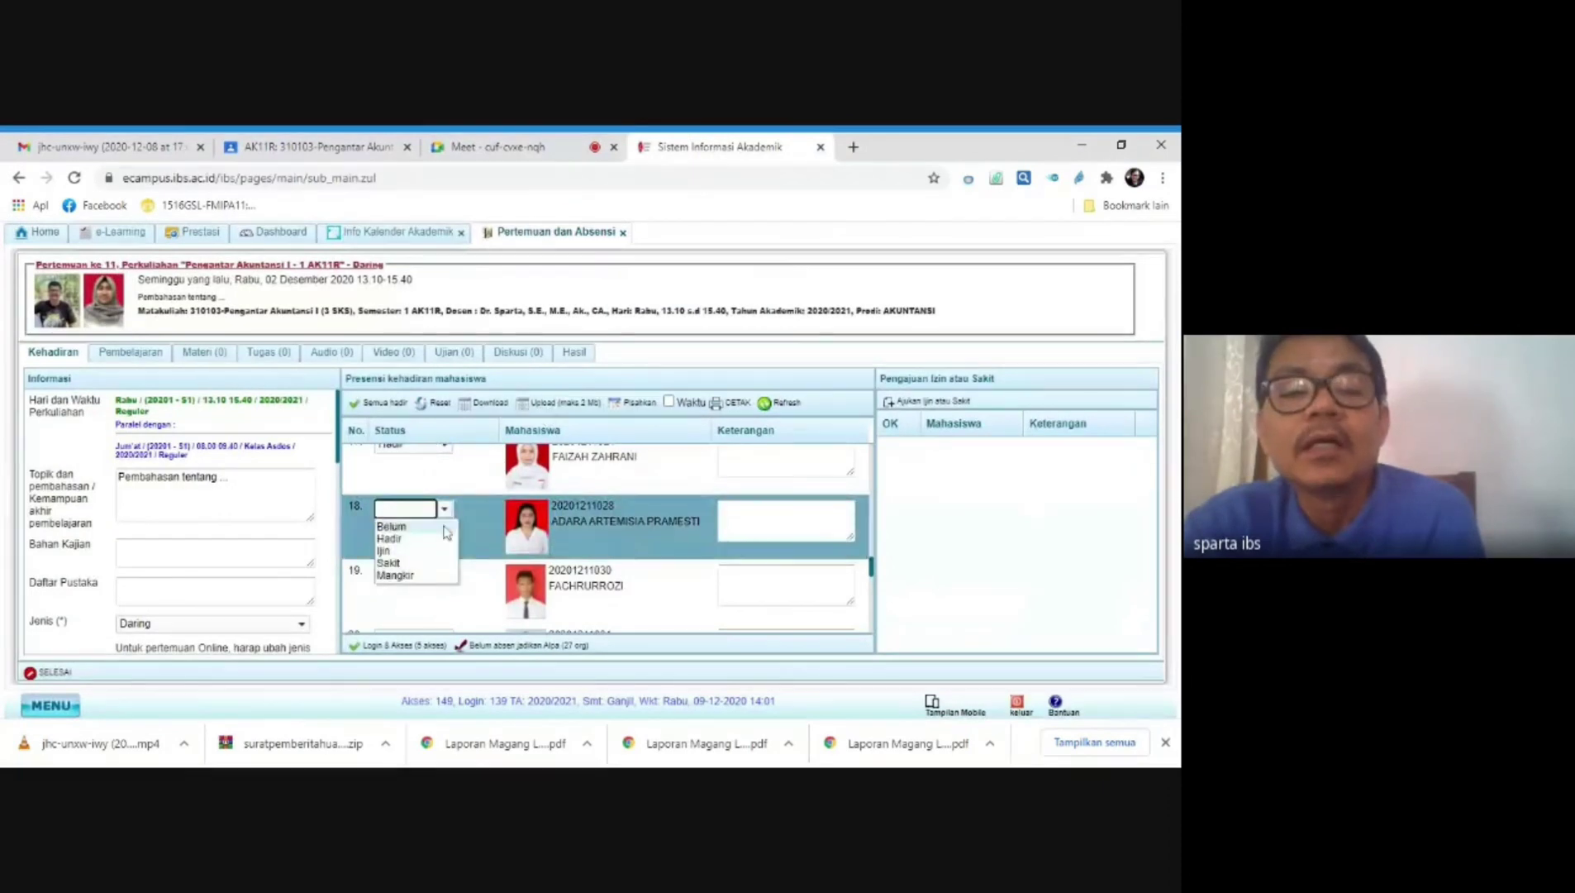
left_click(438, 538)
scroll(438, 549, "down", 1)
Step: Verify the nineteenth student in the Google Meet call and mark that student as Hadir in the attendance list
left_click(447, 504)
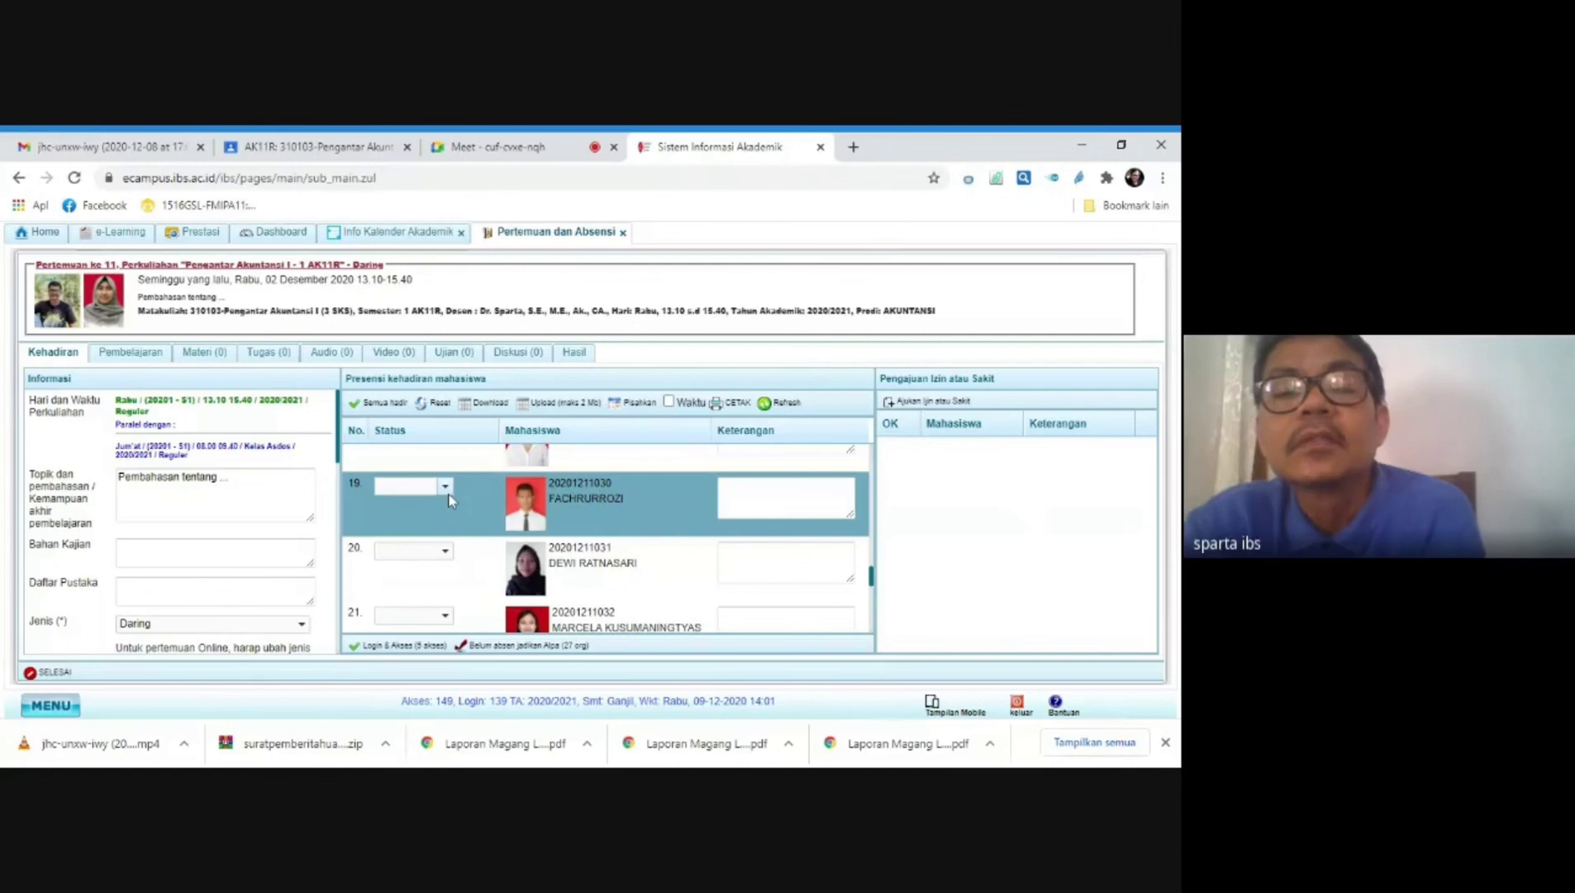
left_click(568, 149)
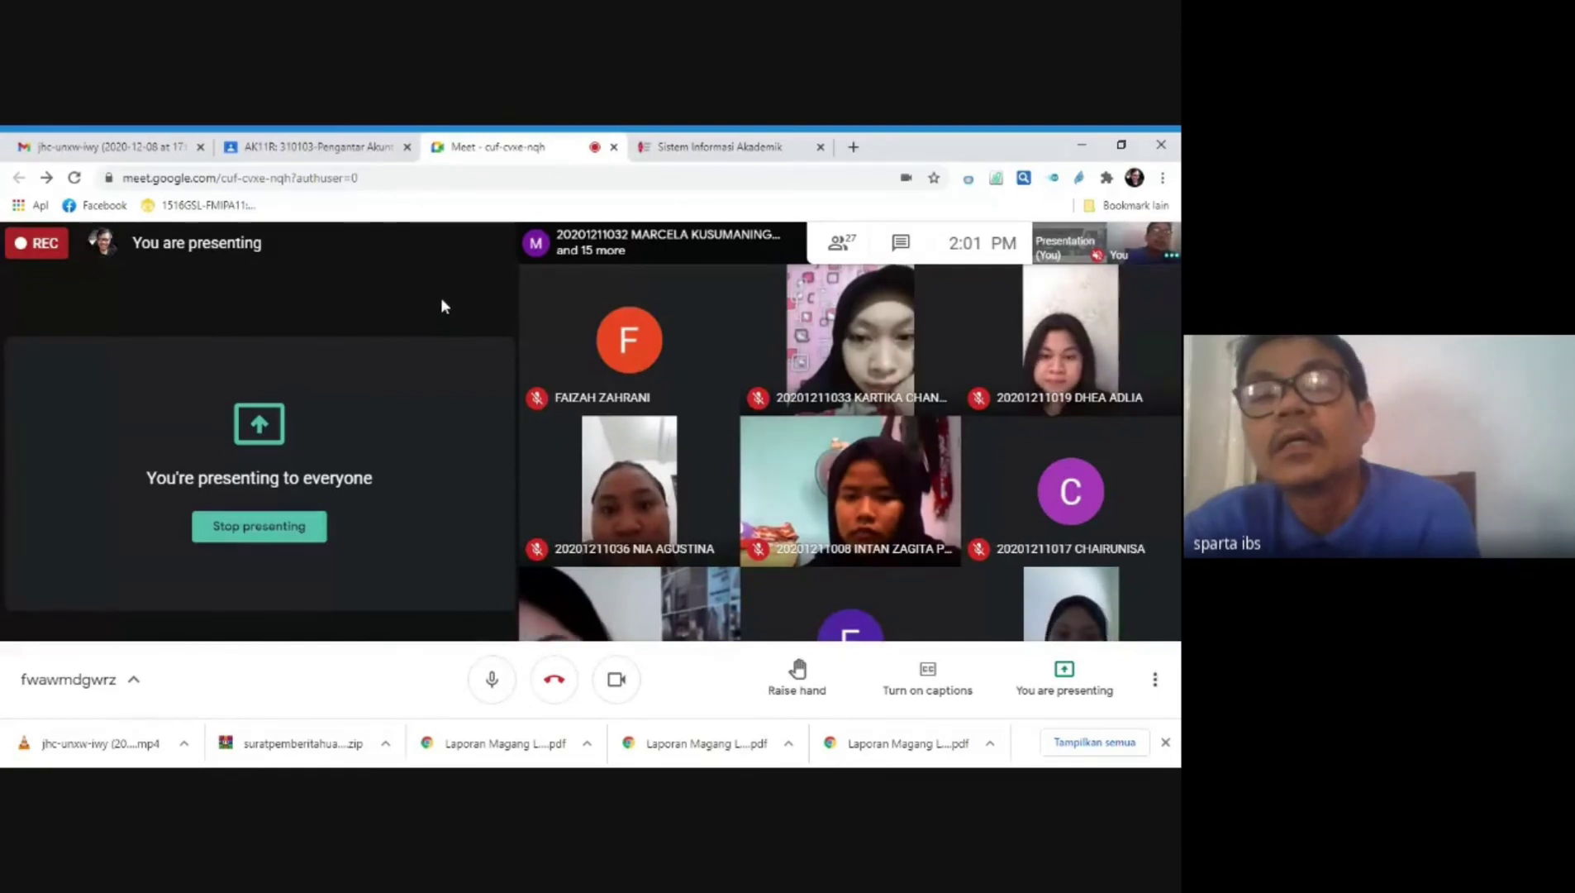
key("F11")
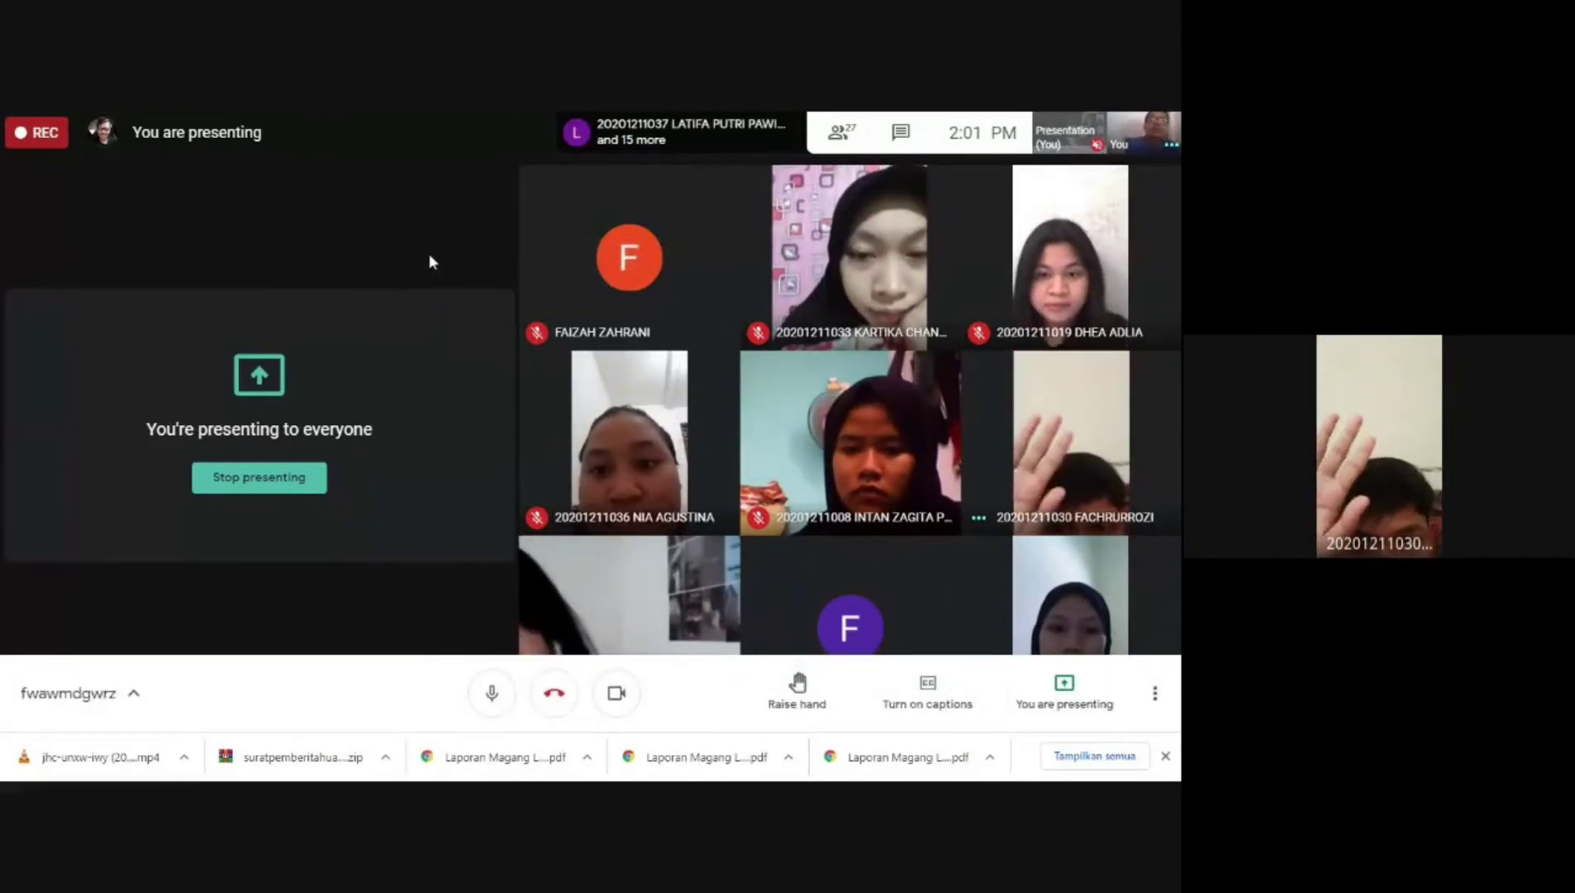
key("F11")
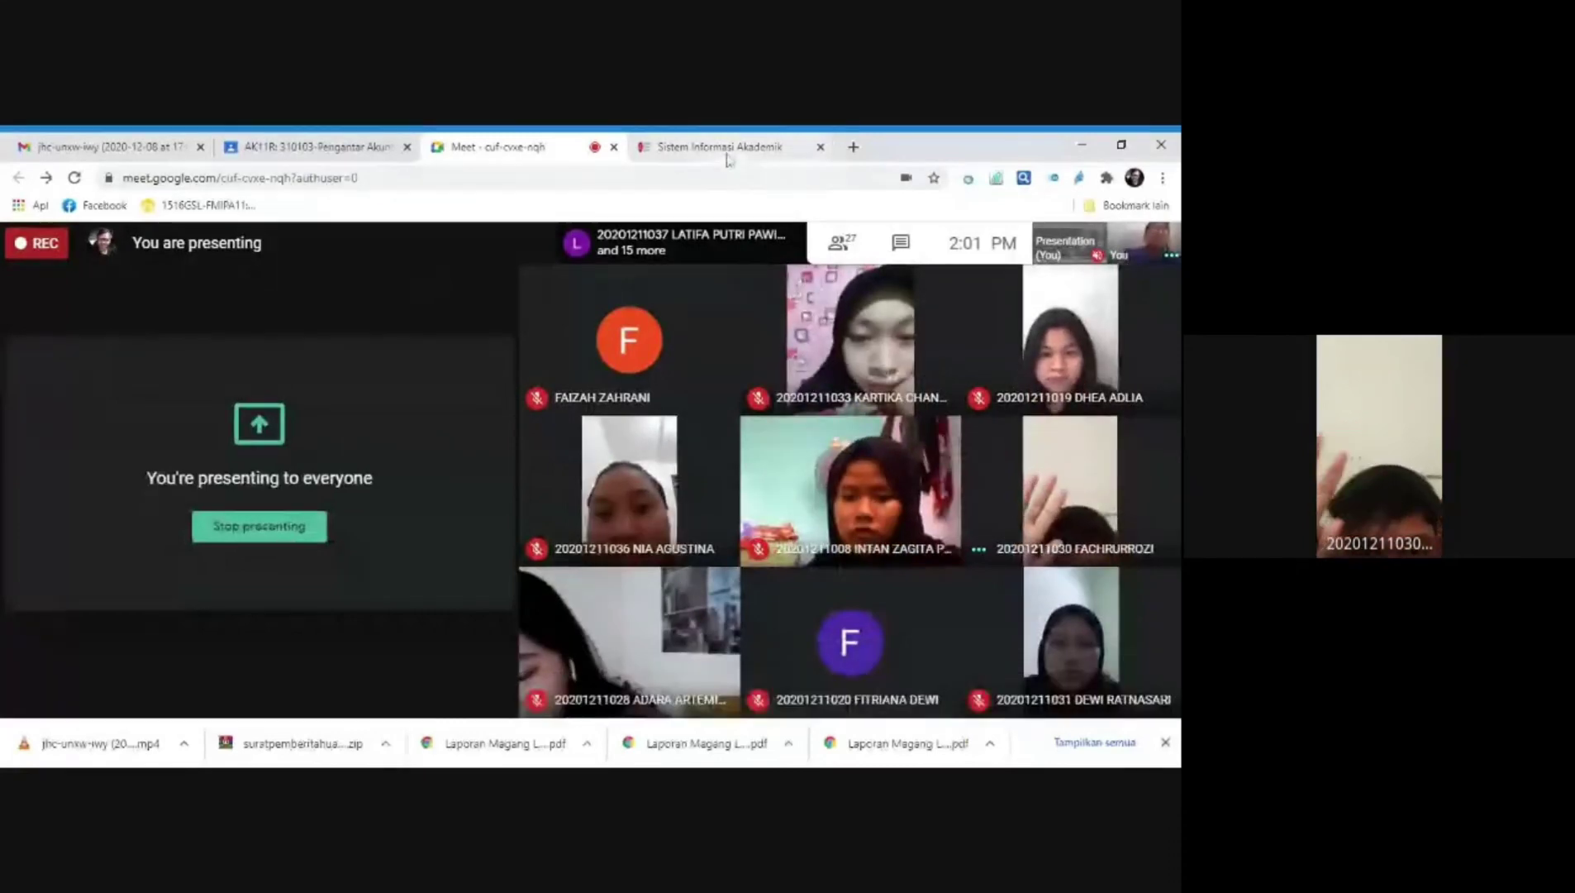
left_click(726, 154)
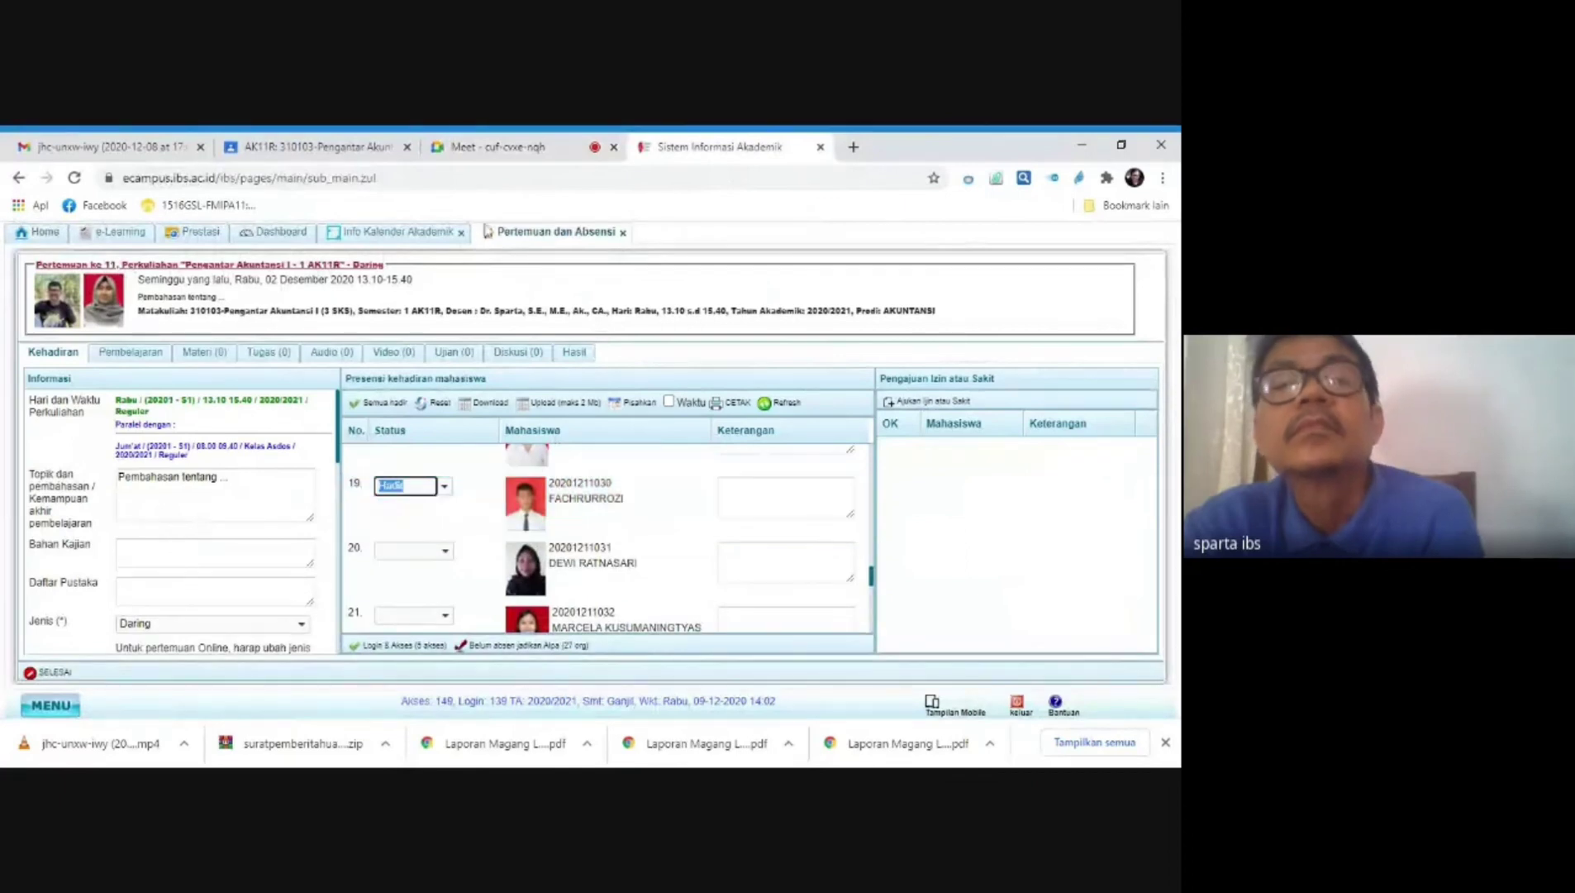
Step: Verify the twentieth student in the Google Meet call and mark that student as Hadir in the attendance list
left_click(492, 152)
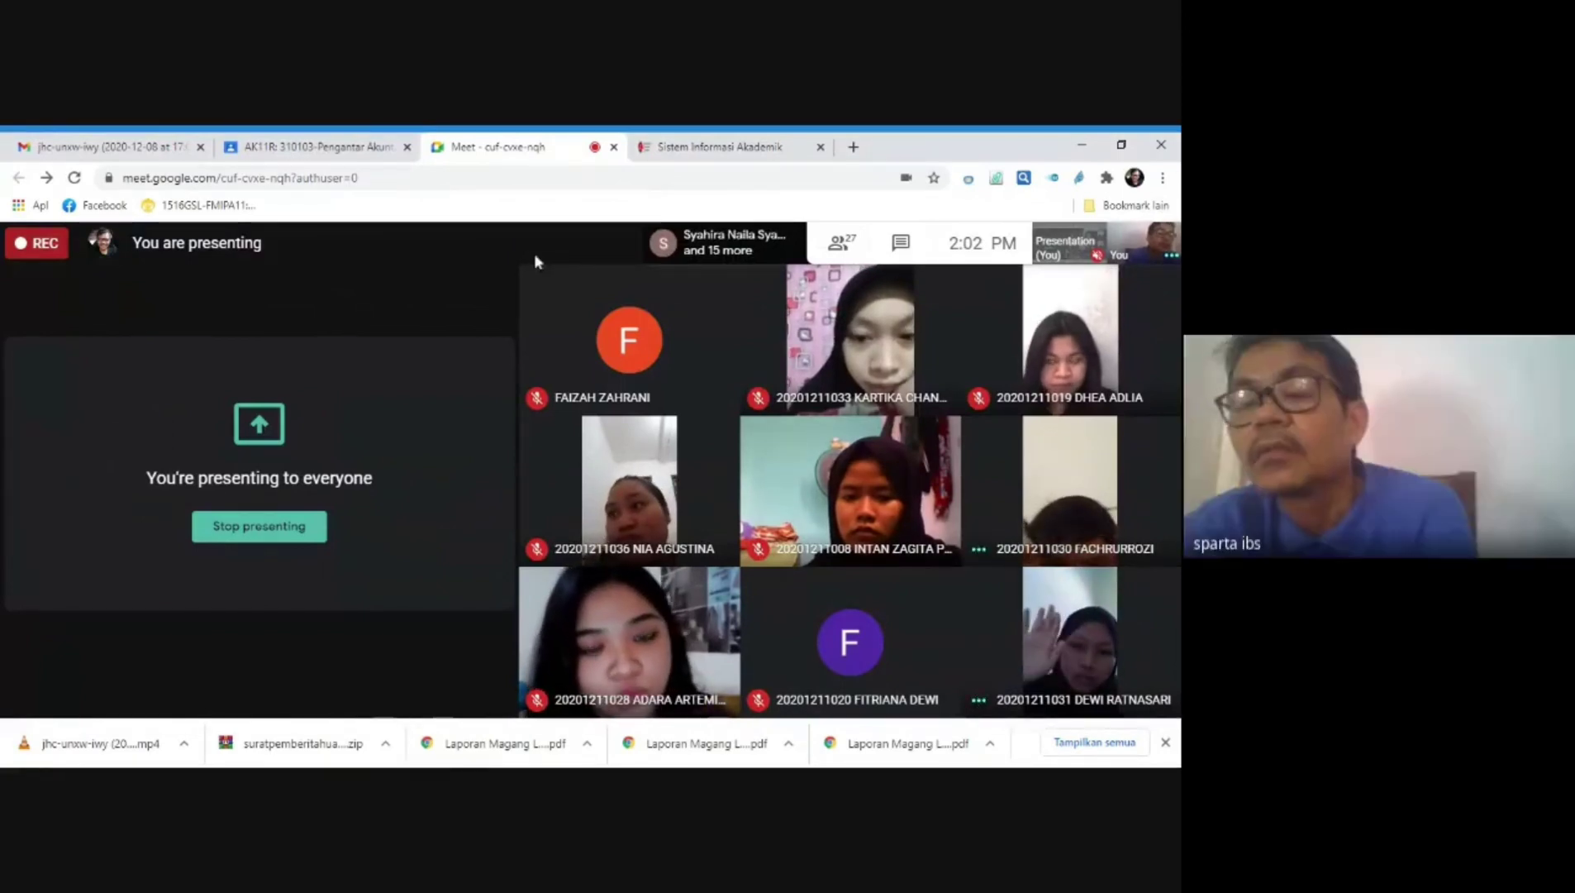
left_click(666, 147)
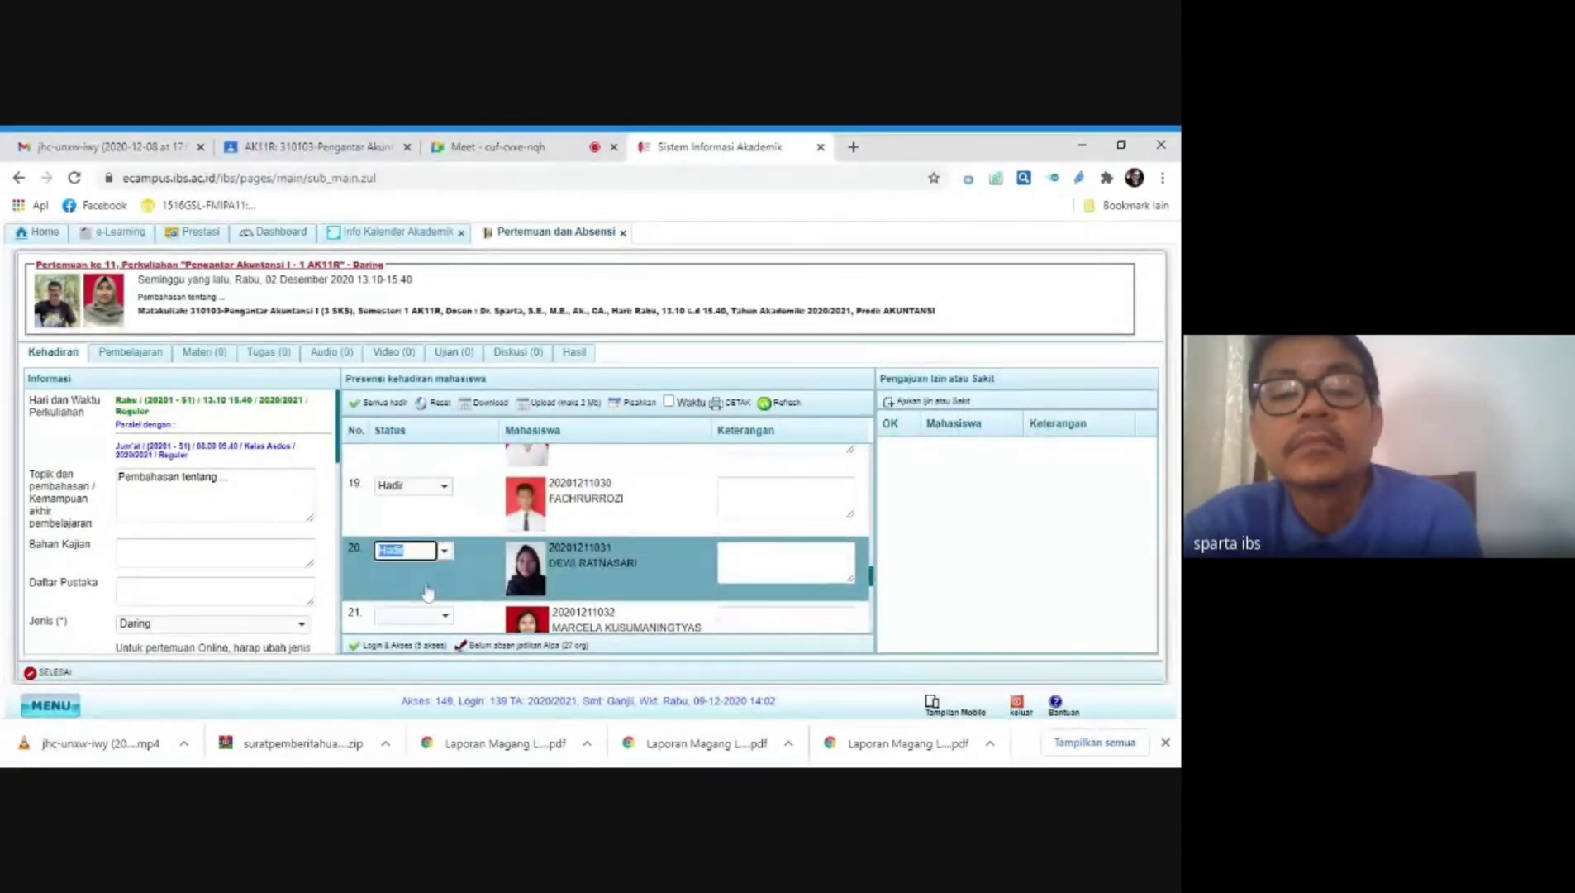
scroll(427, 592, "down", 1)
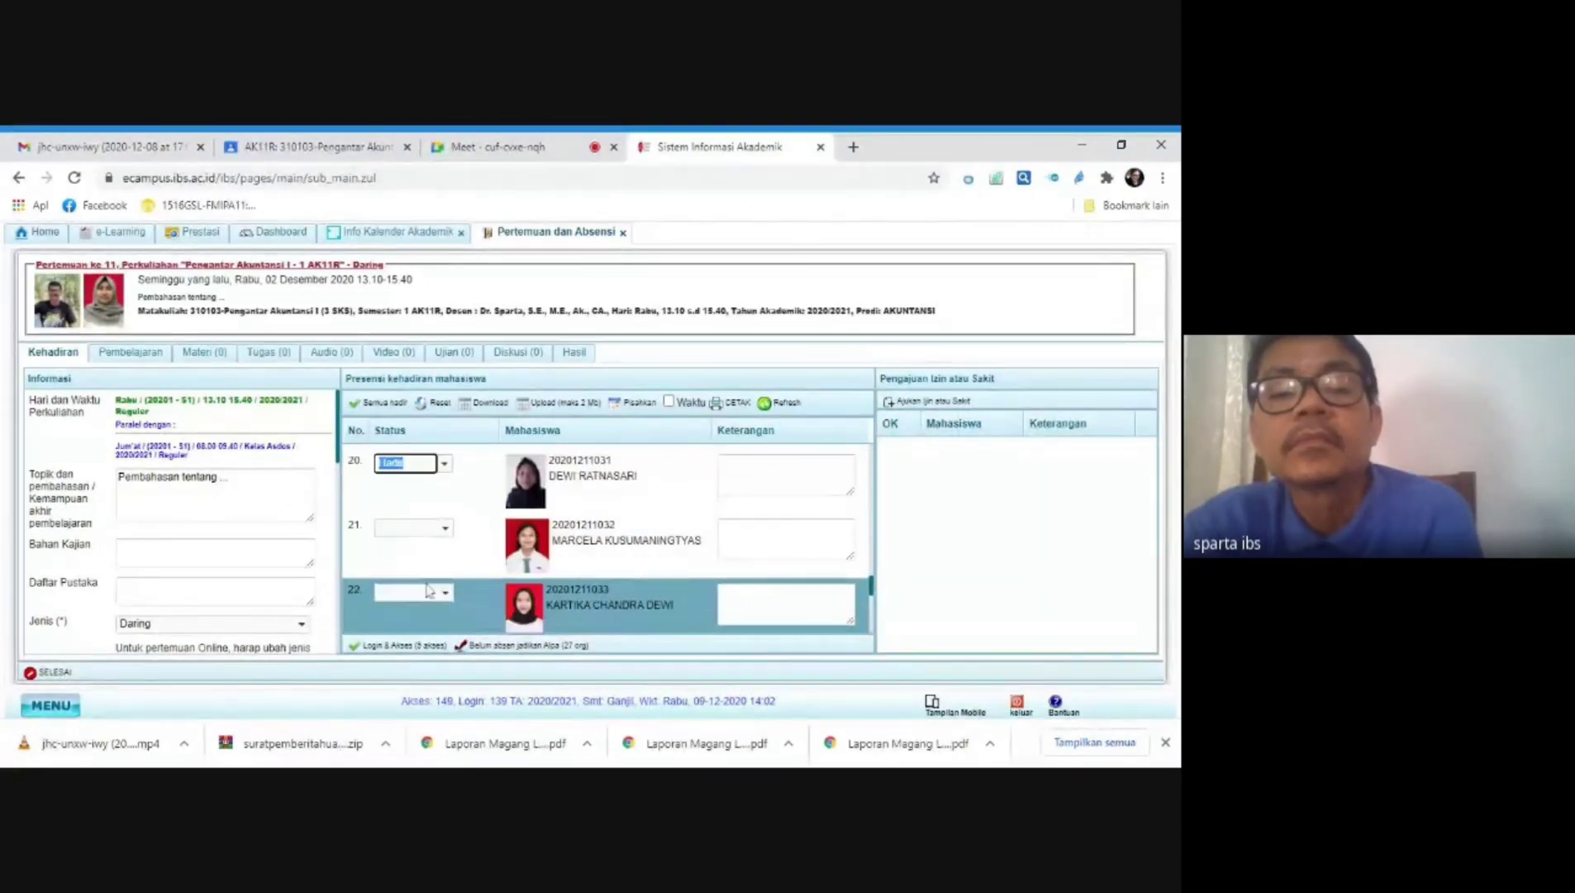
Step: Verify the twenty-first student in the Google Meet call and mark that student as Hadir in the attendance list
left_click(562, 153)
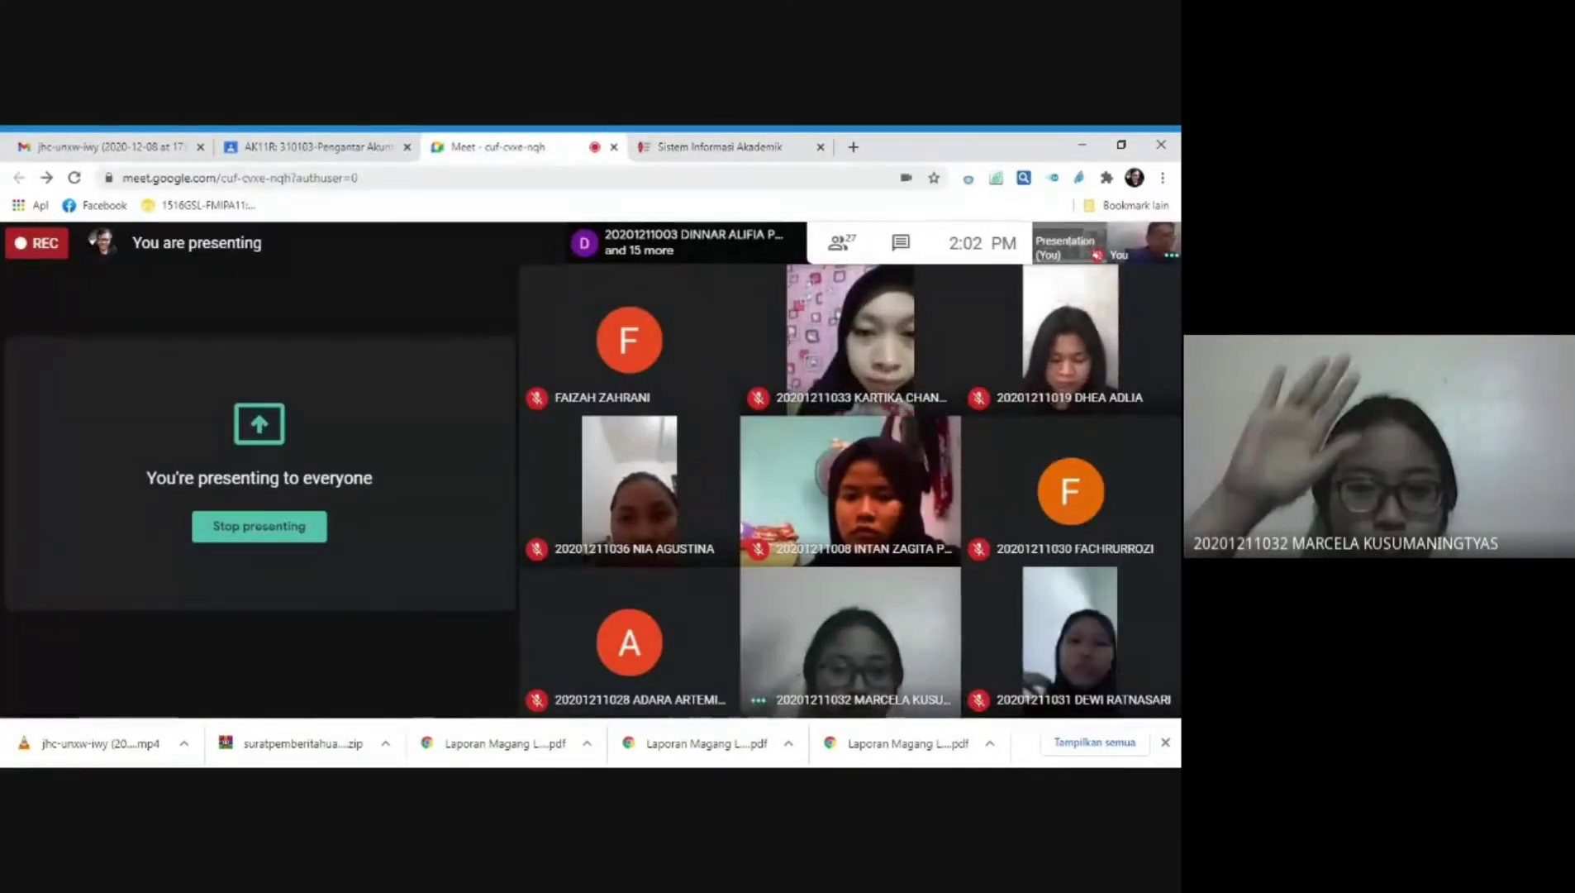
mouse_move(607, 603)
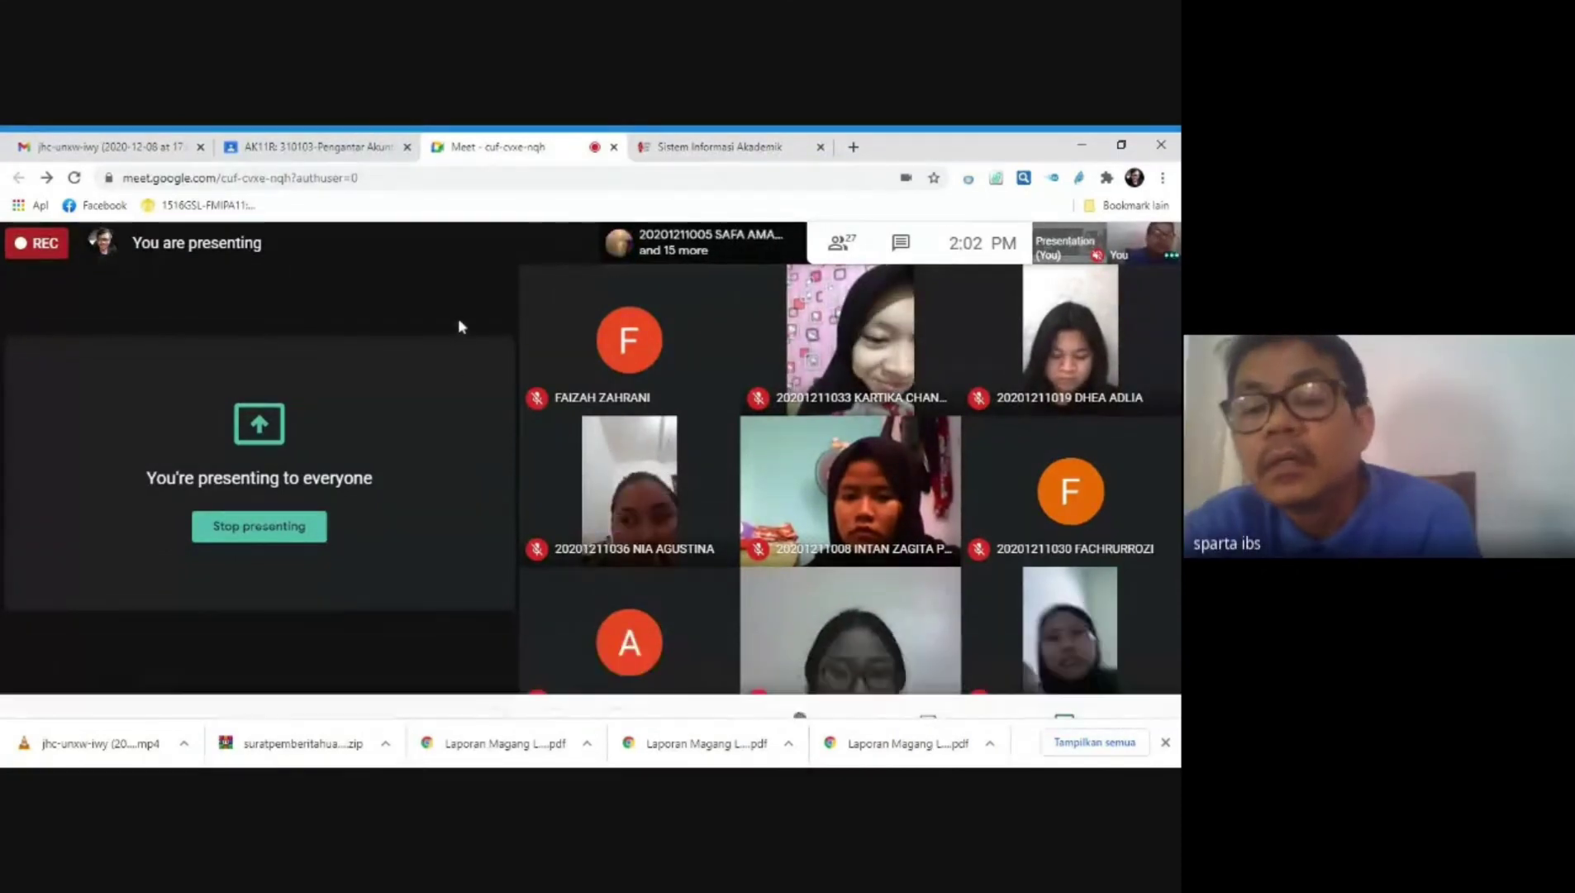
mouse_move(552, 619)
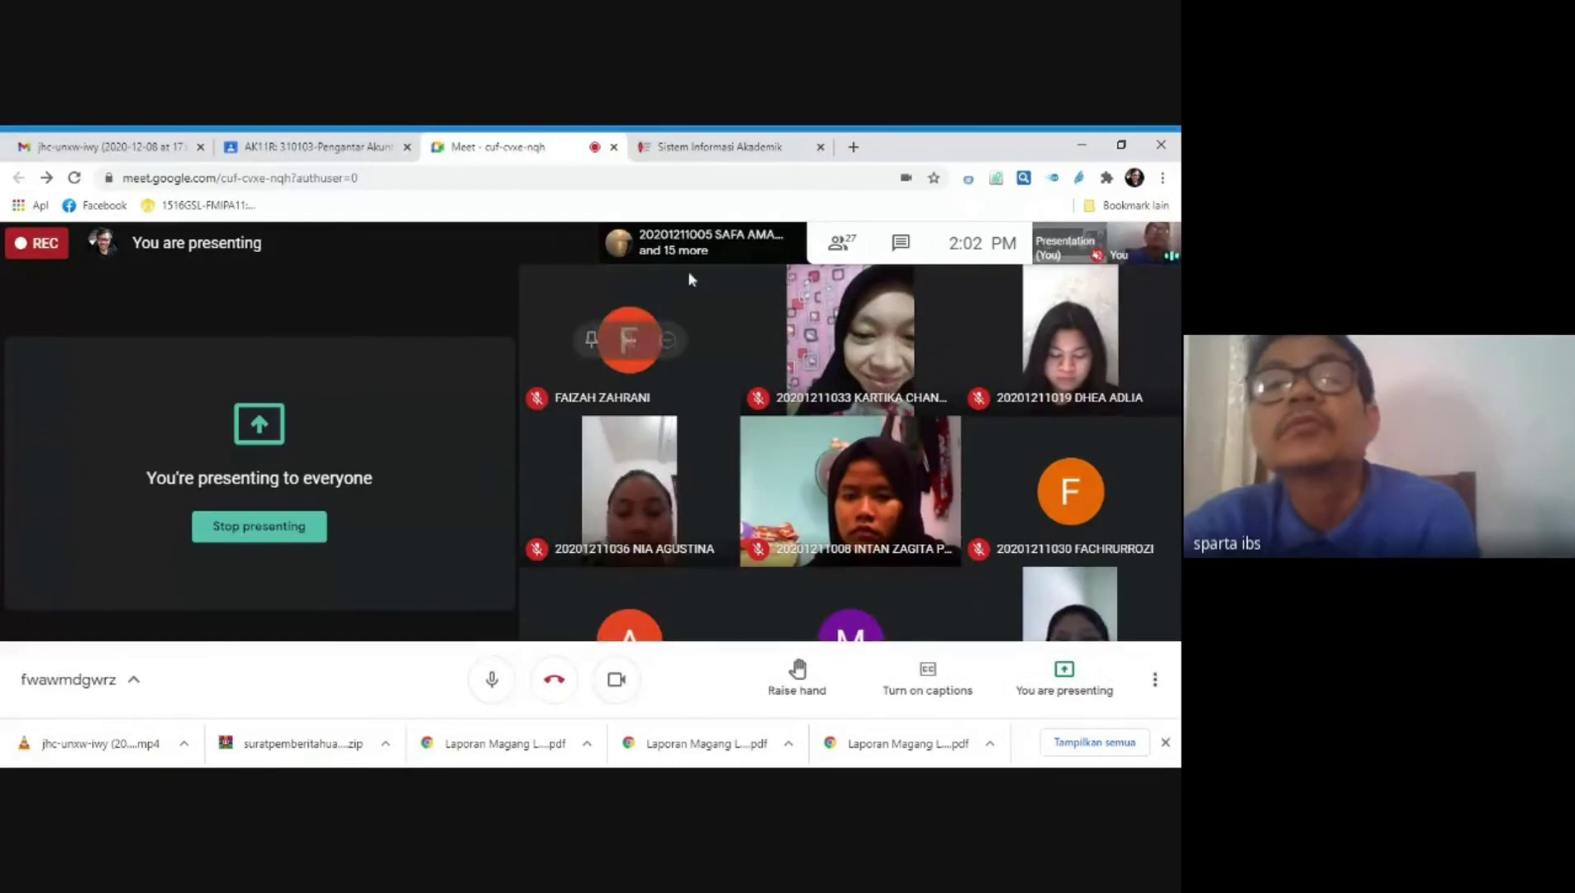
left_click(673, 152)
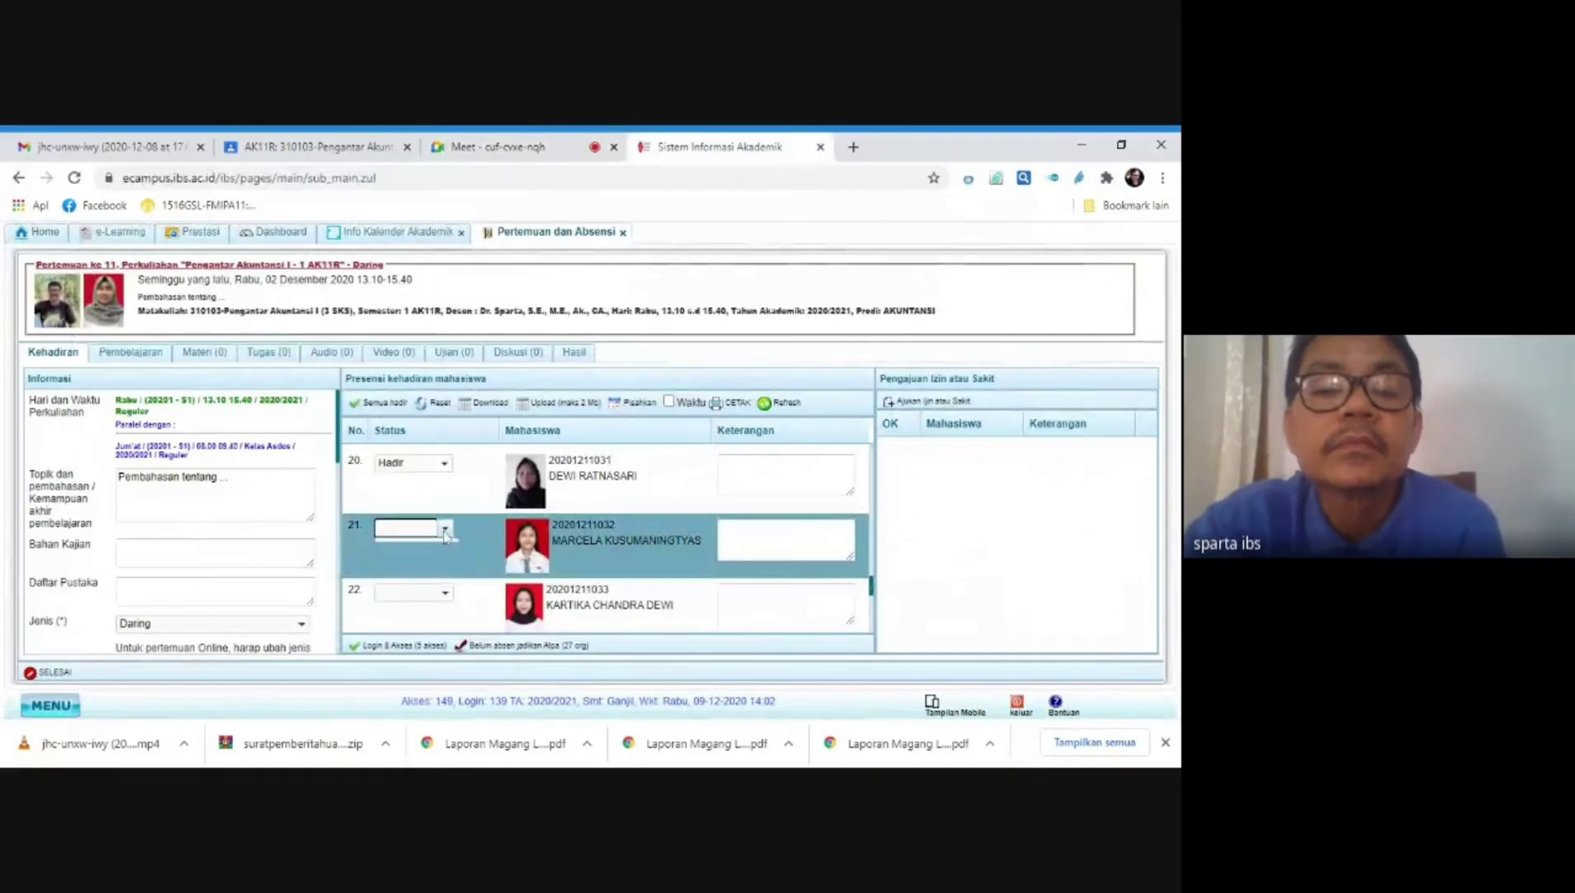
Step: Verify the twenty-second student in the Google Meet call and mark that student as Hadir in the attendance list
left_click(572, 154)
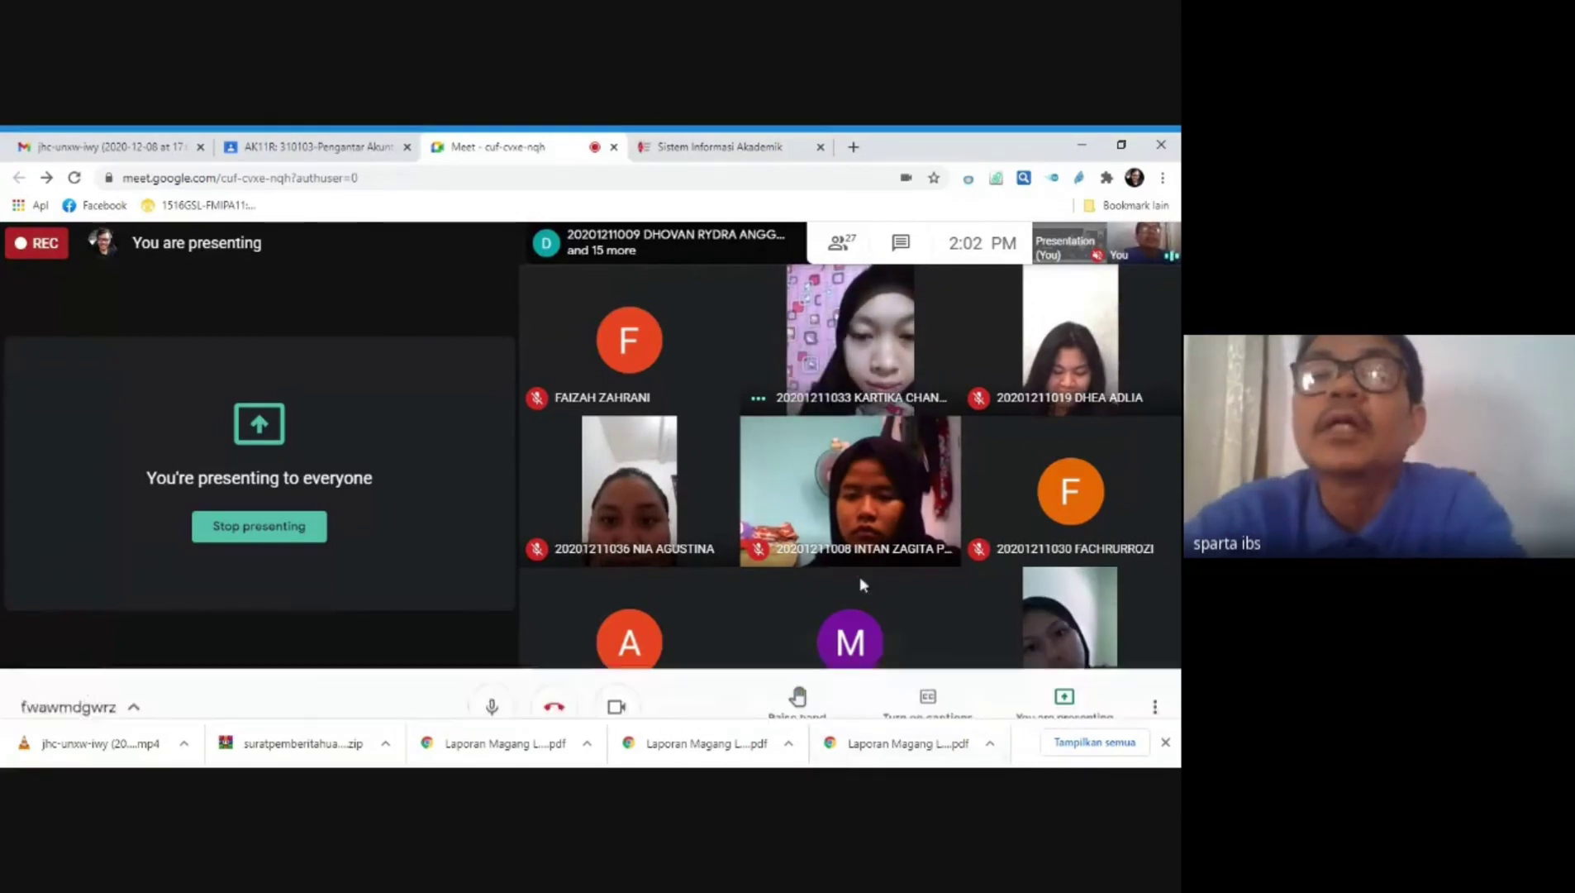
left_click(749, 150)
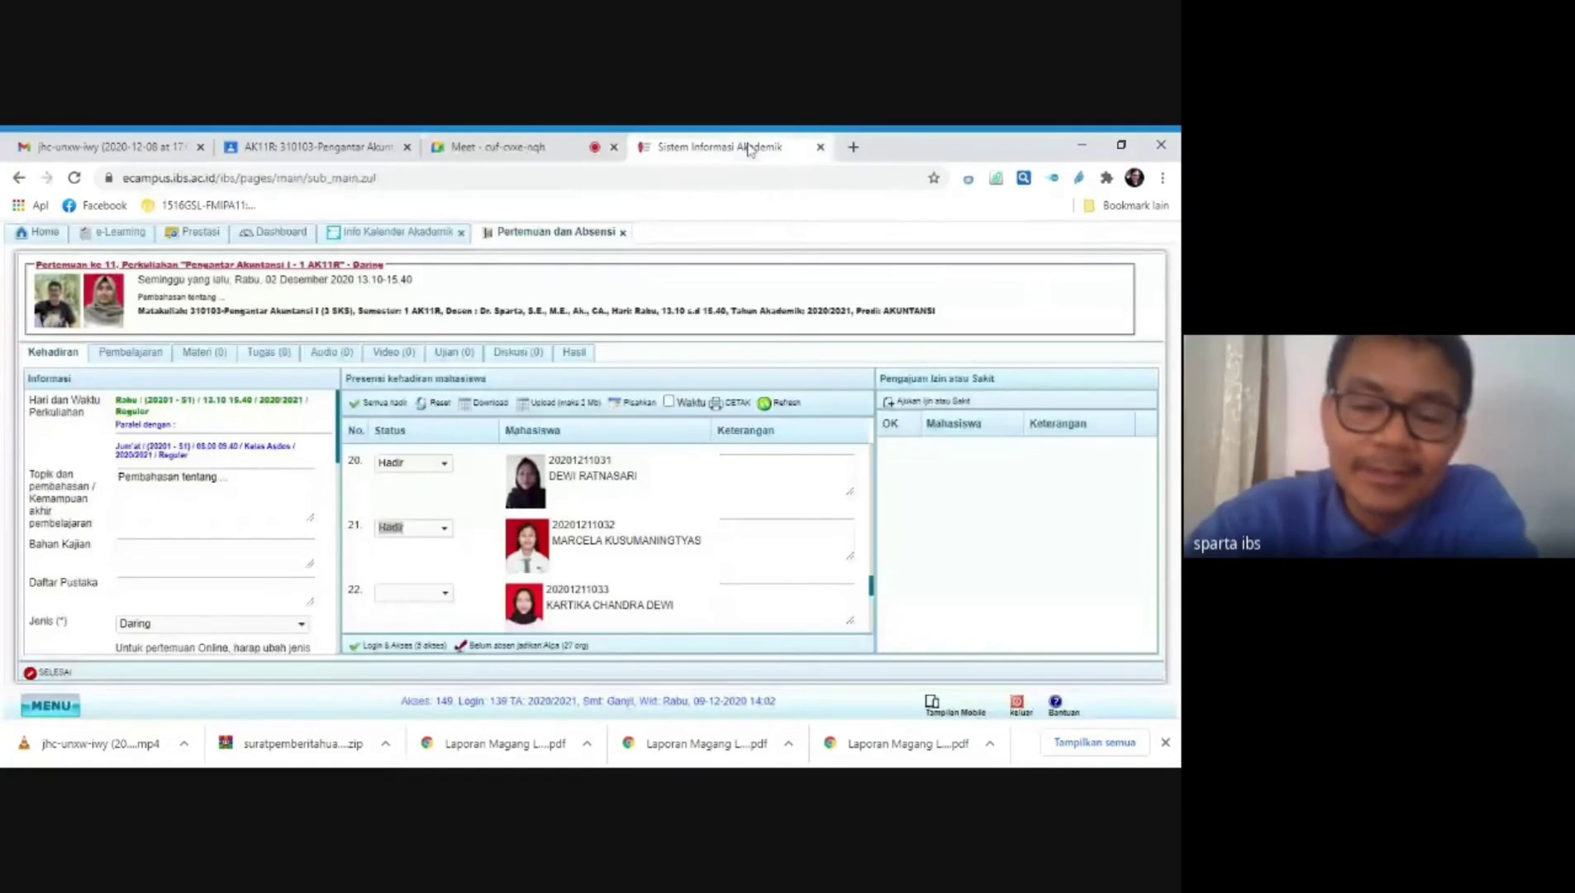
left_click(444, 593)
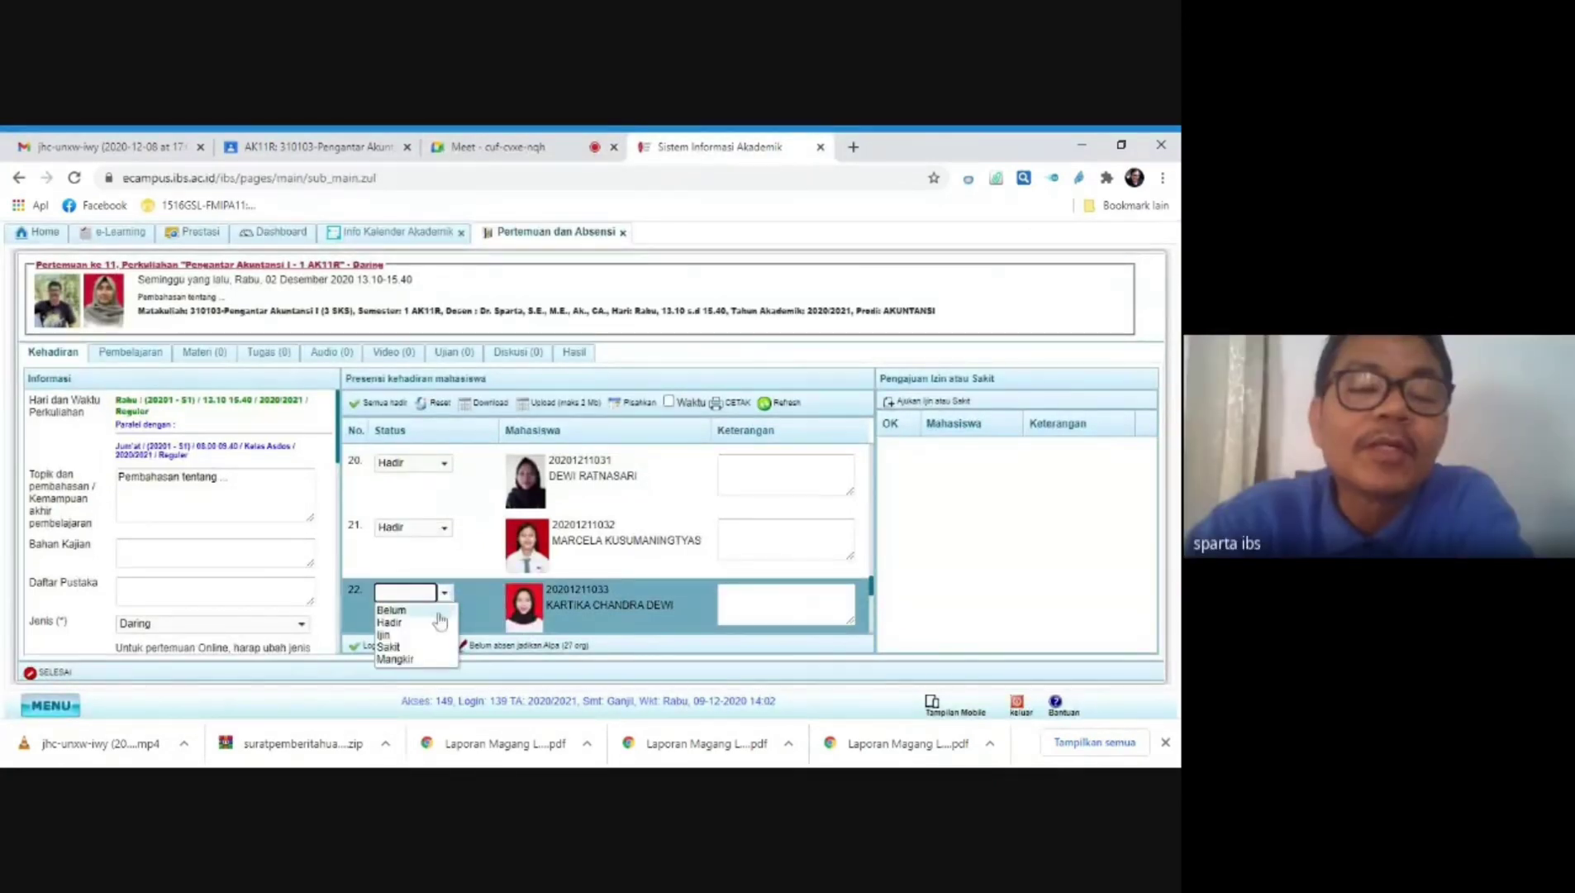
left_click(431, 628)
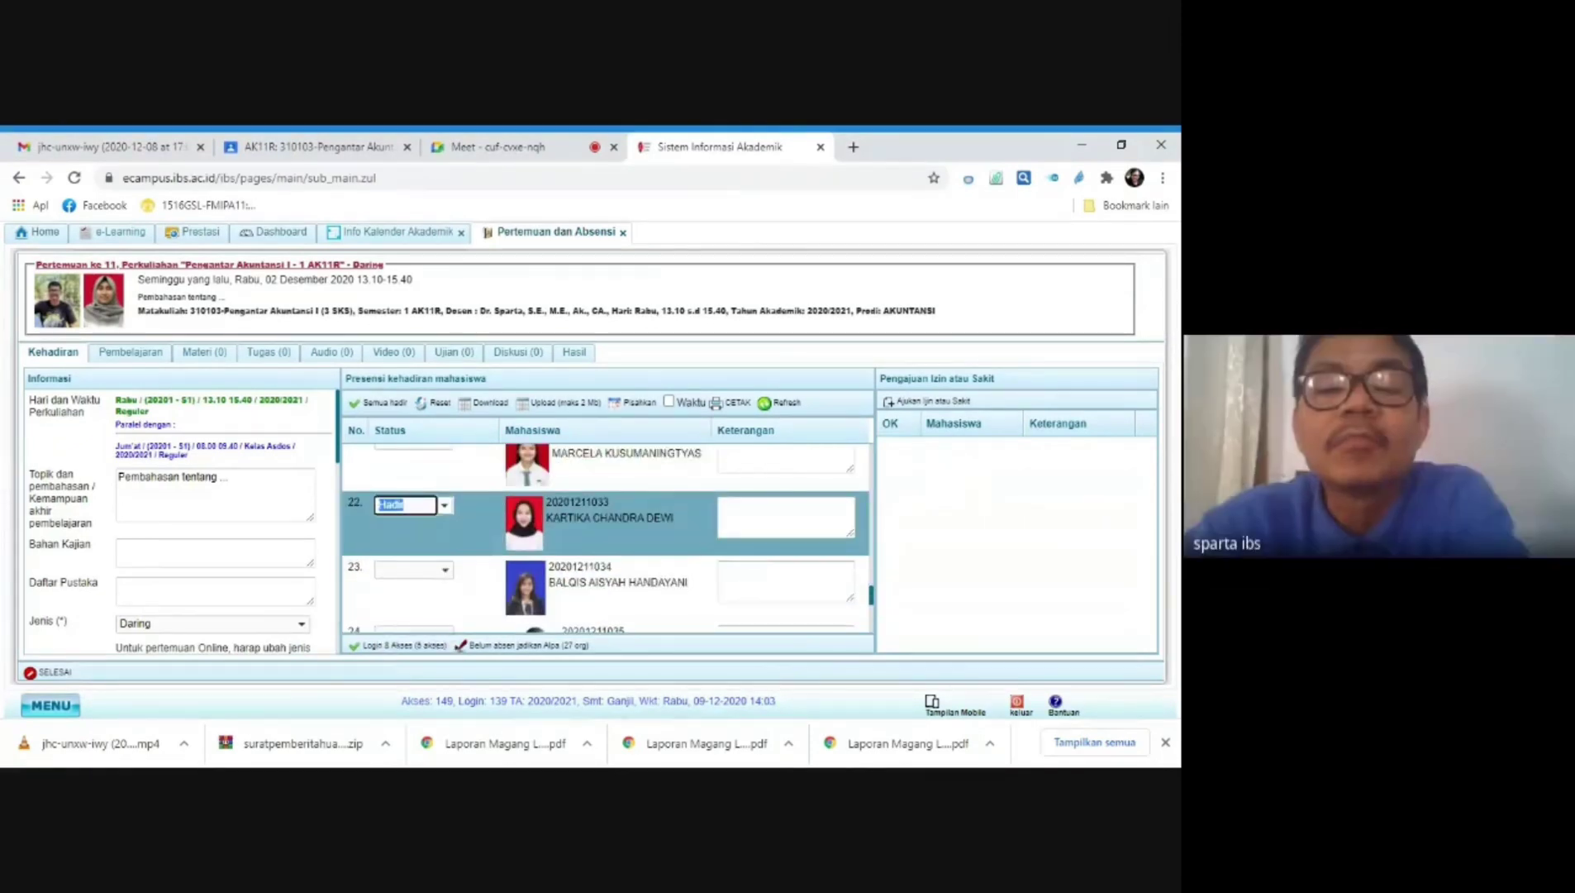
Step: Verify the twenty-third student in the Google Meet call and mark that student as Hadir in the attendance list
left_click(502, 157)
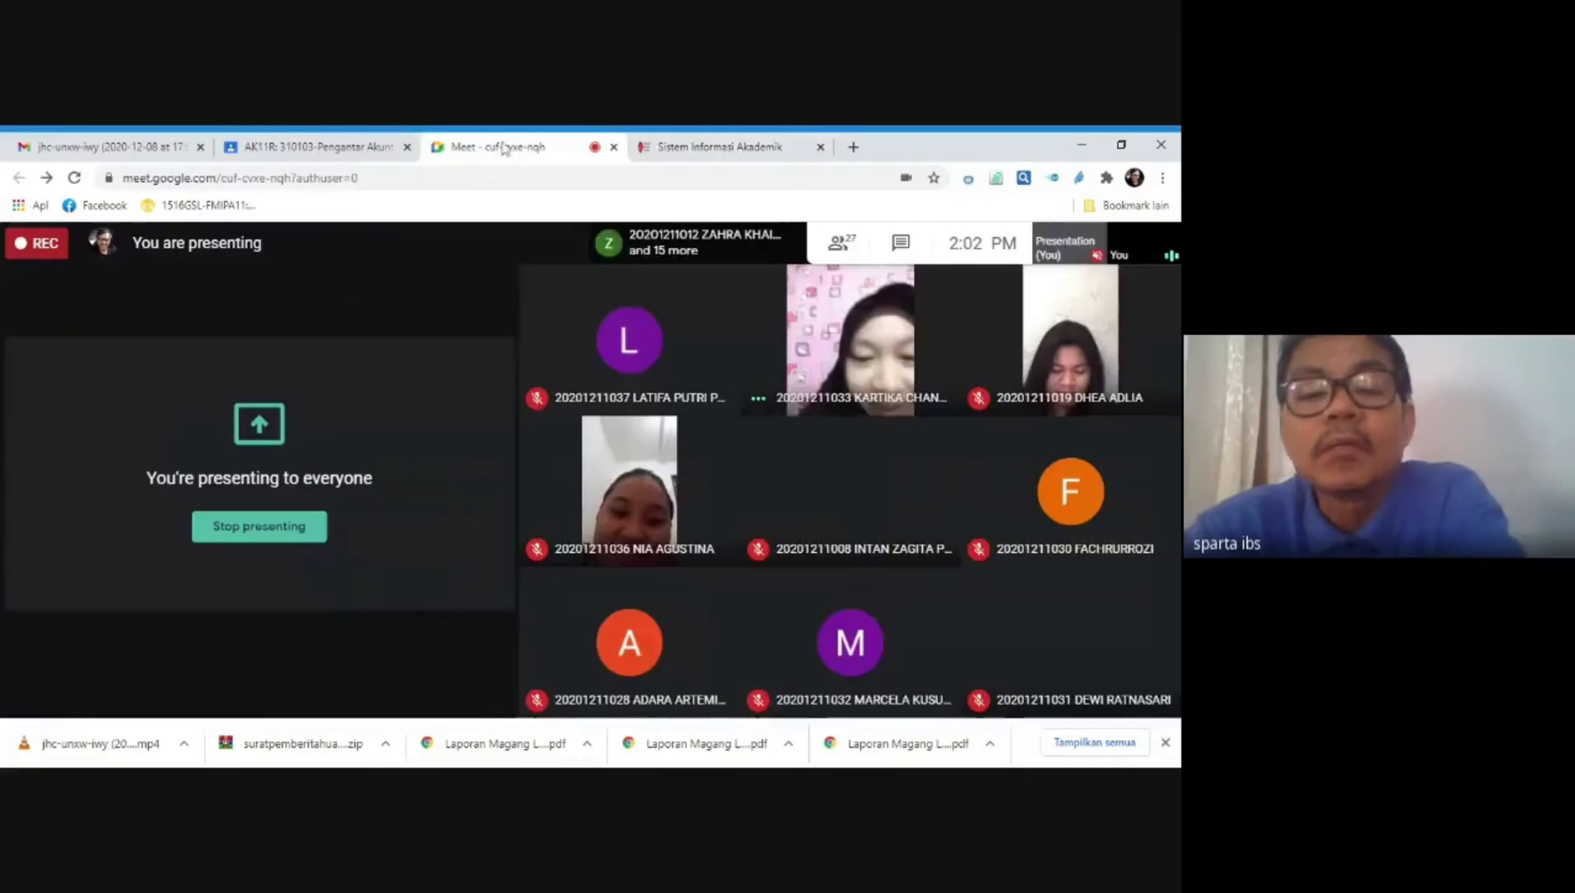
left_click(661, 147)
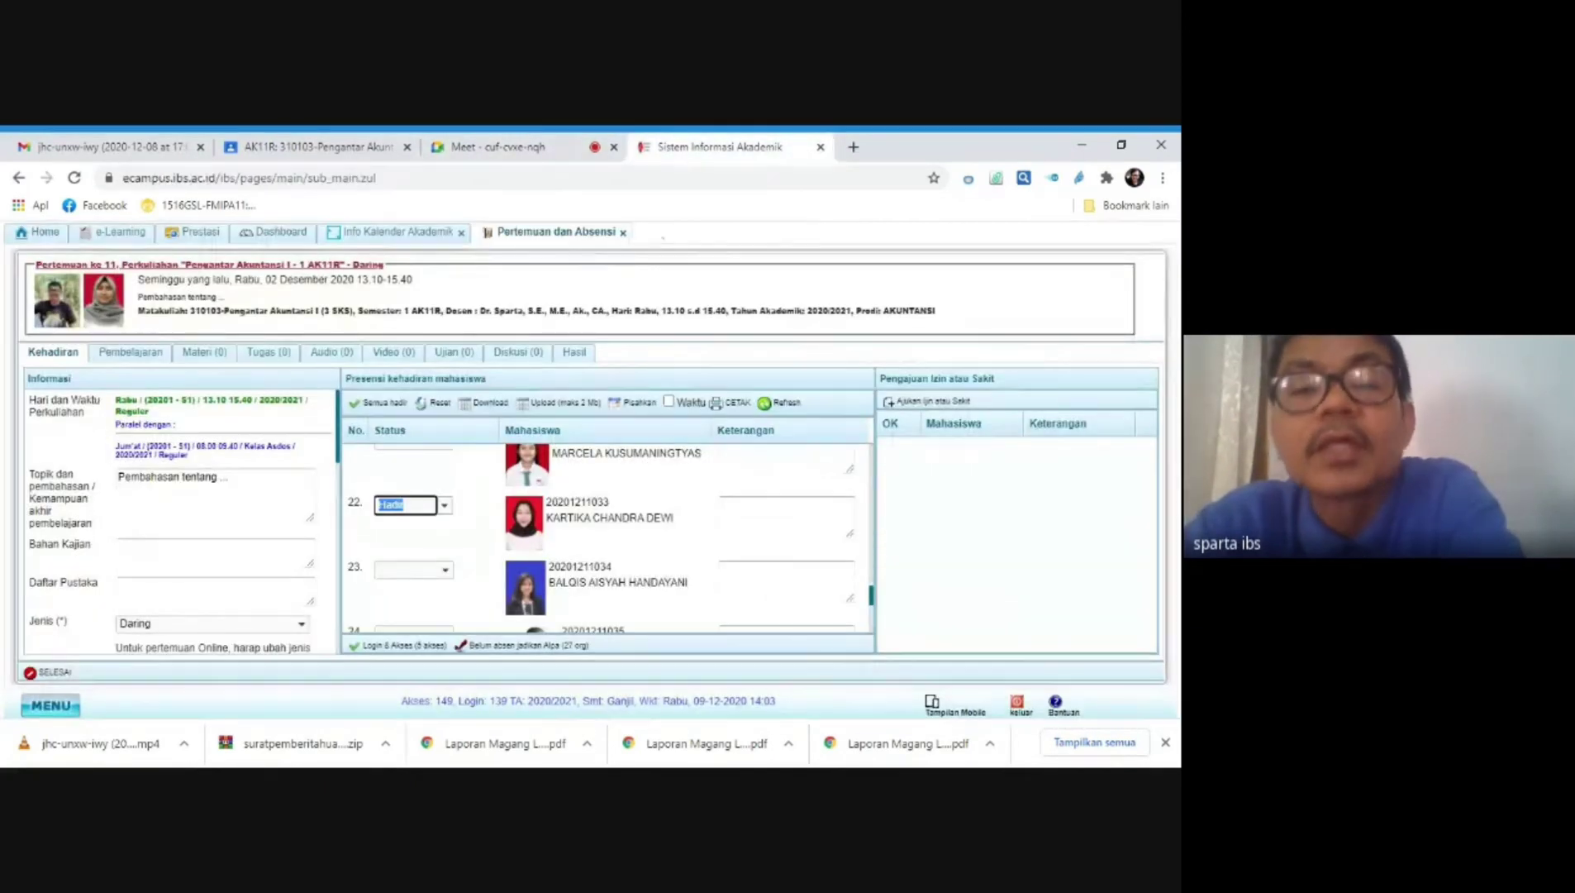
left_click(496, 148)
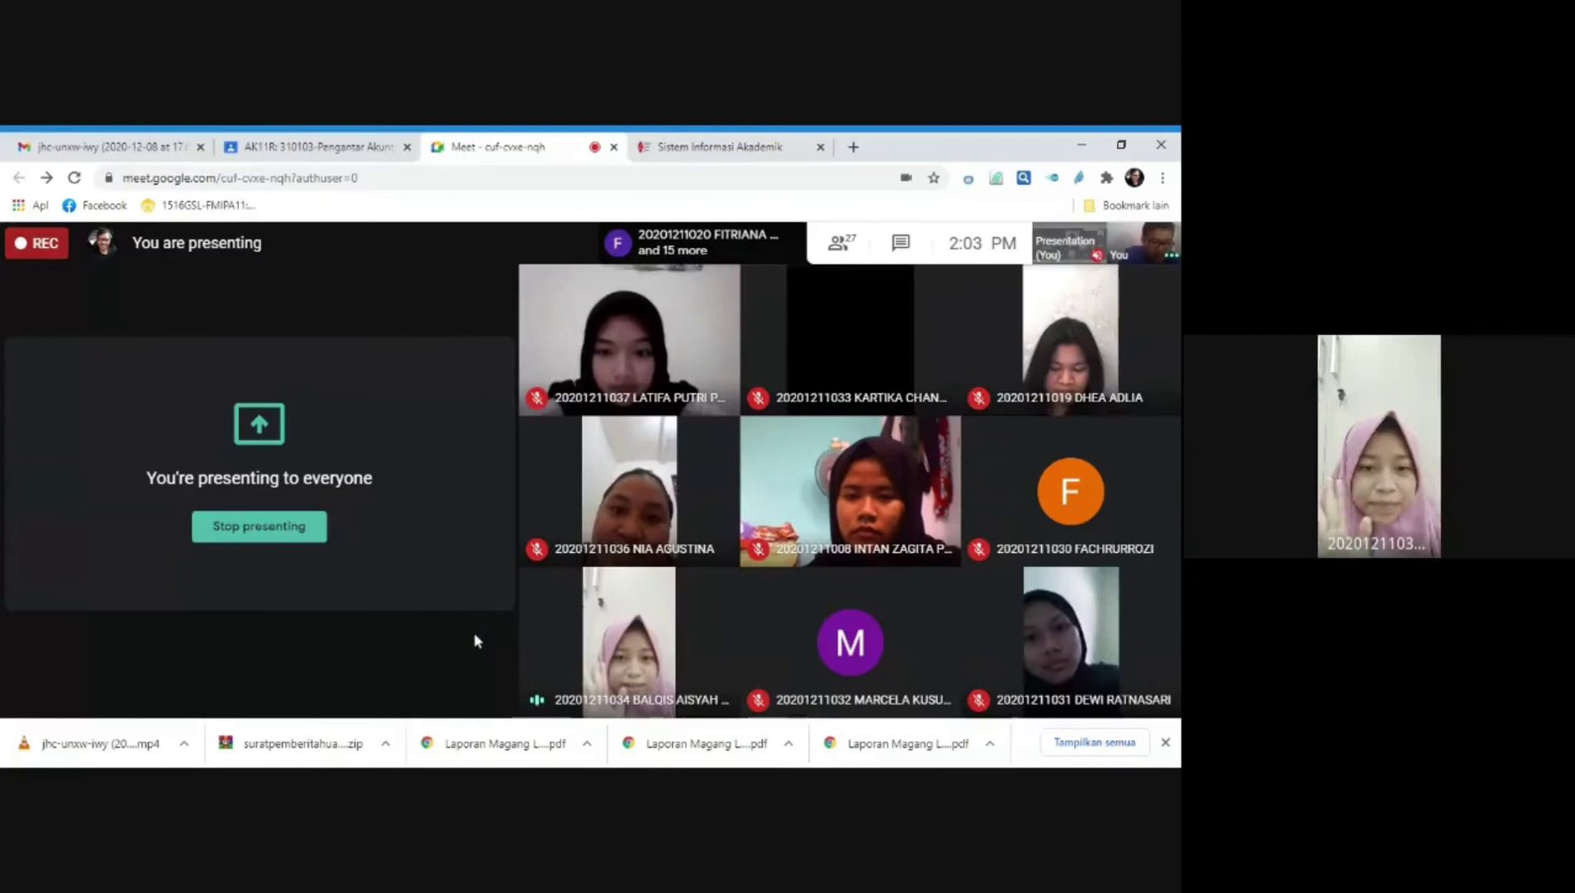
left_click(726, 153)
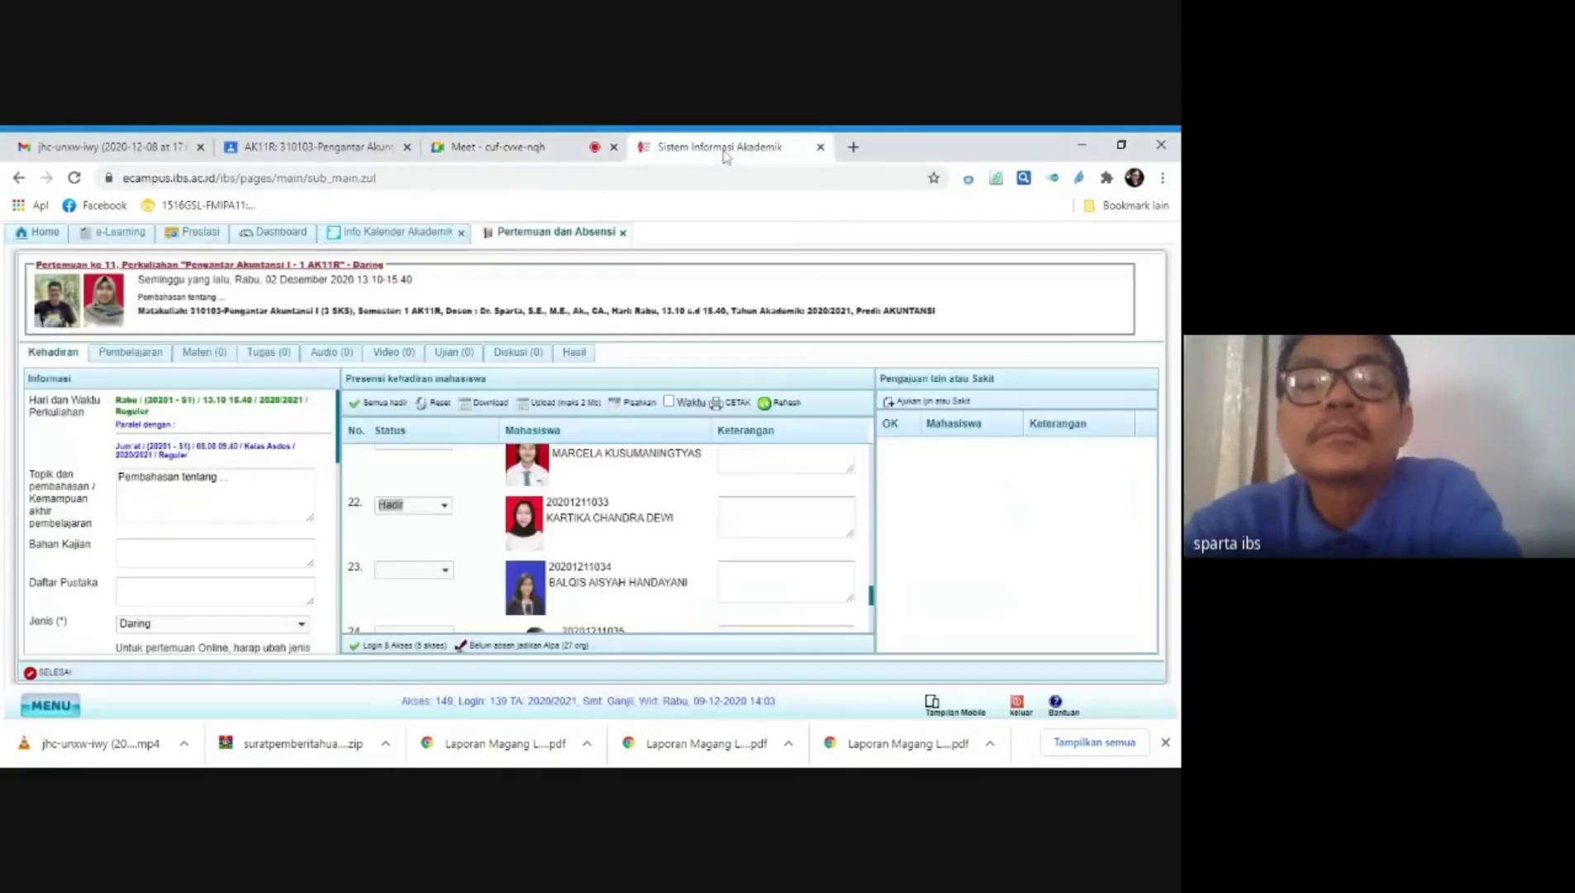
left_click(444, 570)
left_click(431, 603)
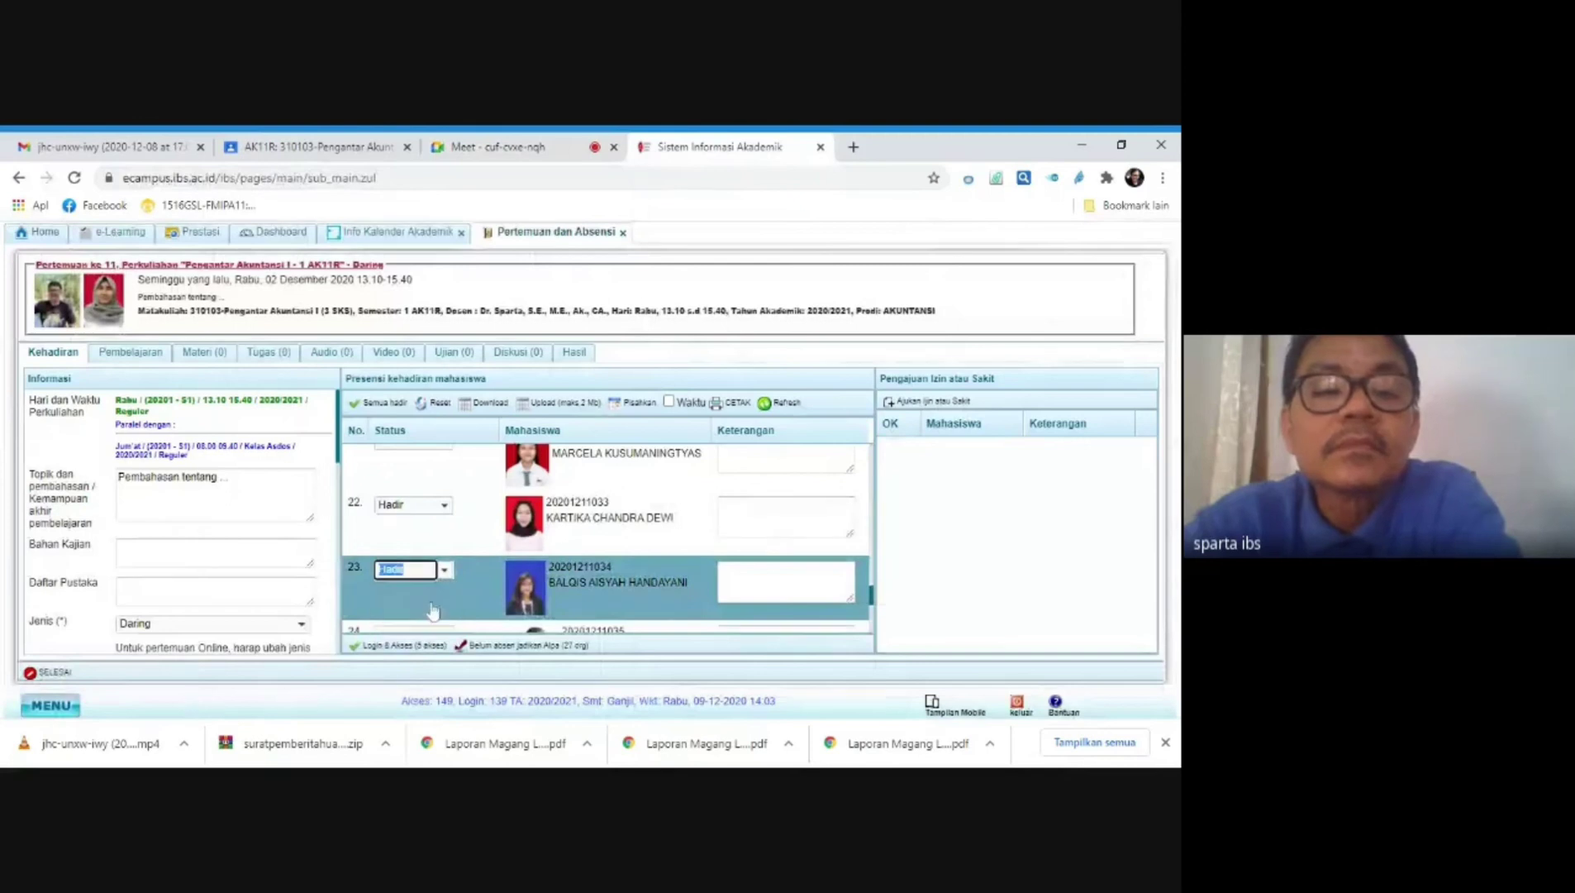
Step: Mark the twenty-fourth student as Mangkir in the attendance list
scroll(450, 576, "down", 2)
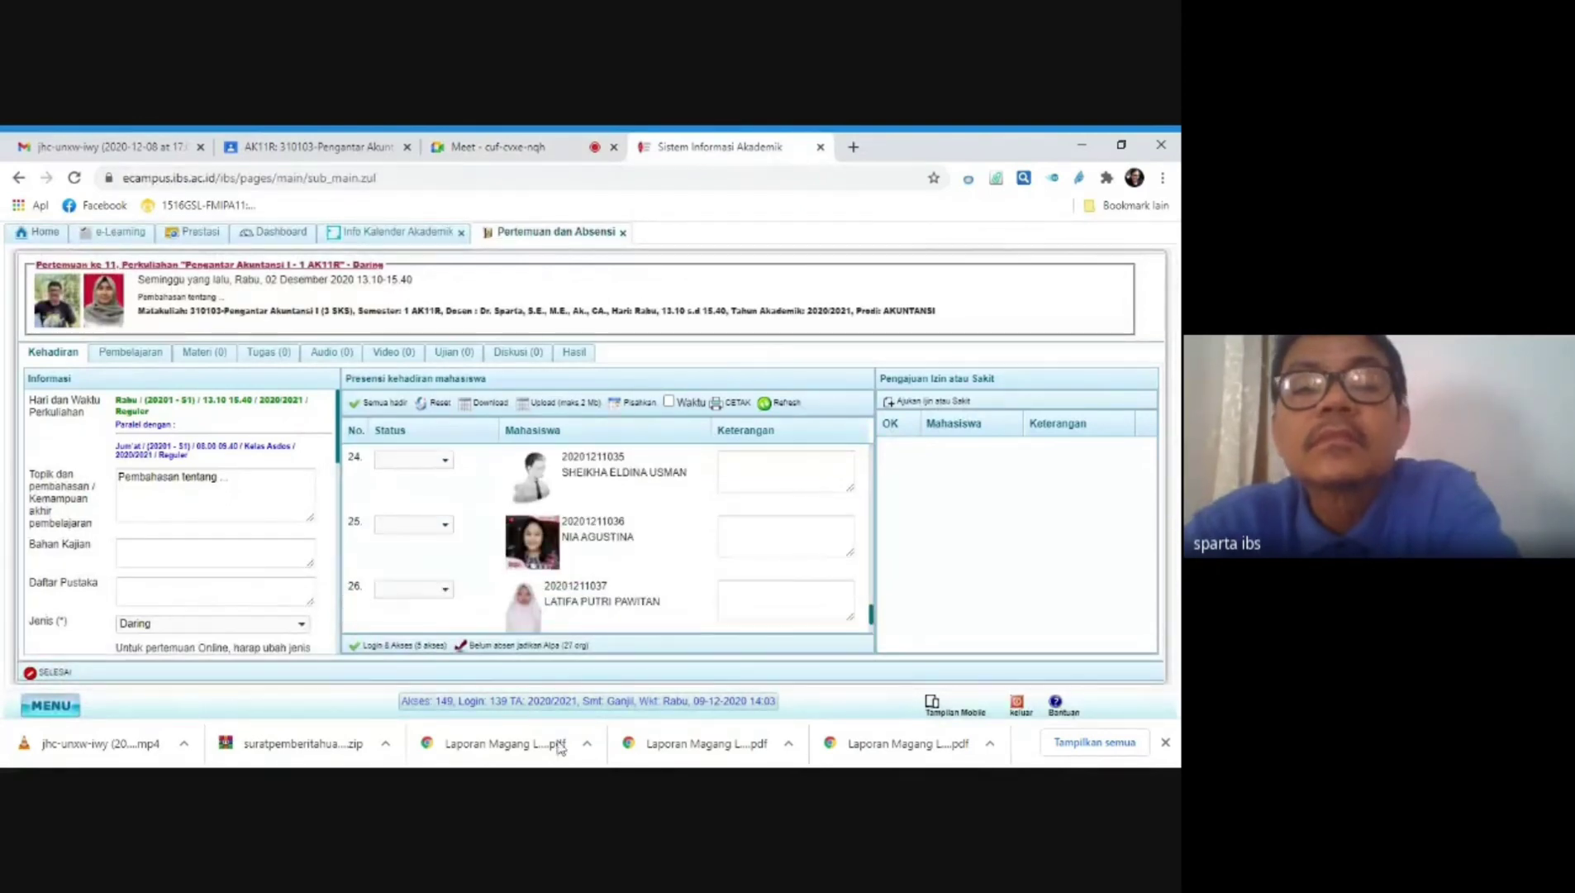
left_click(445, 461)
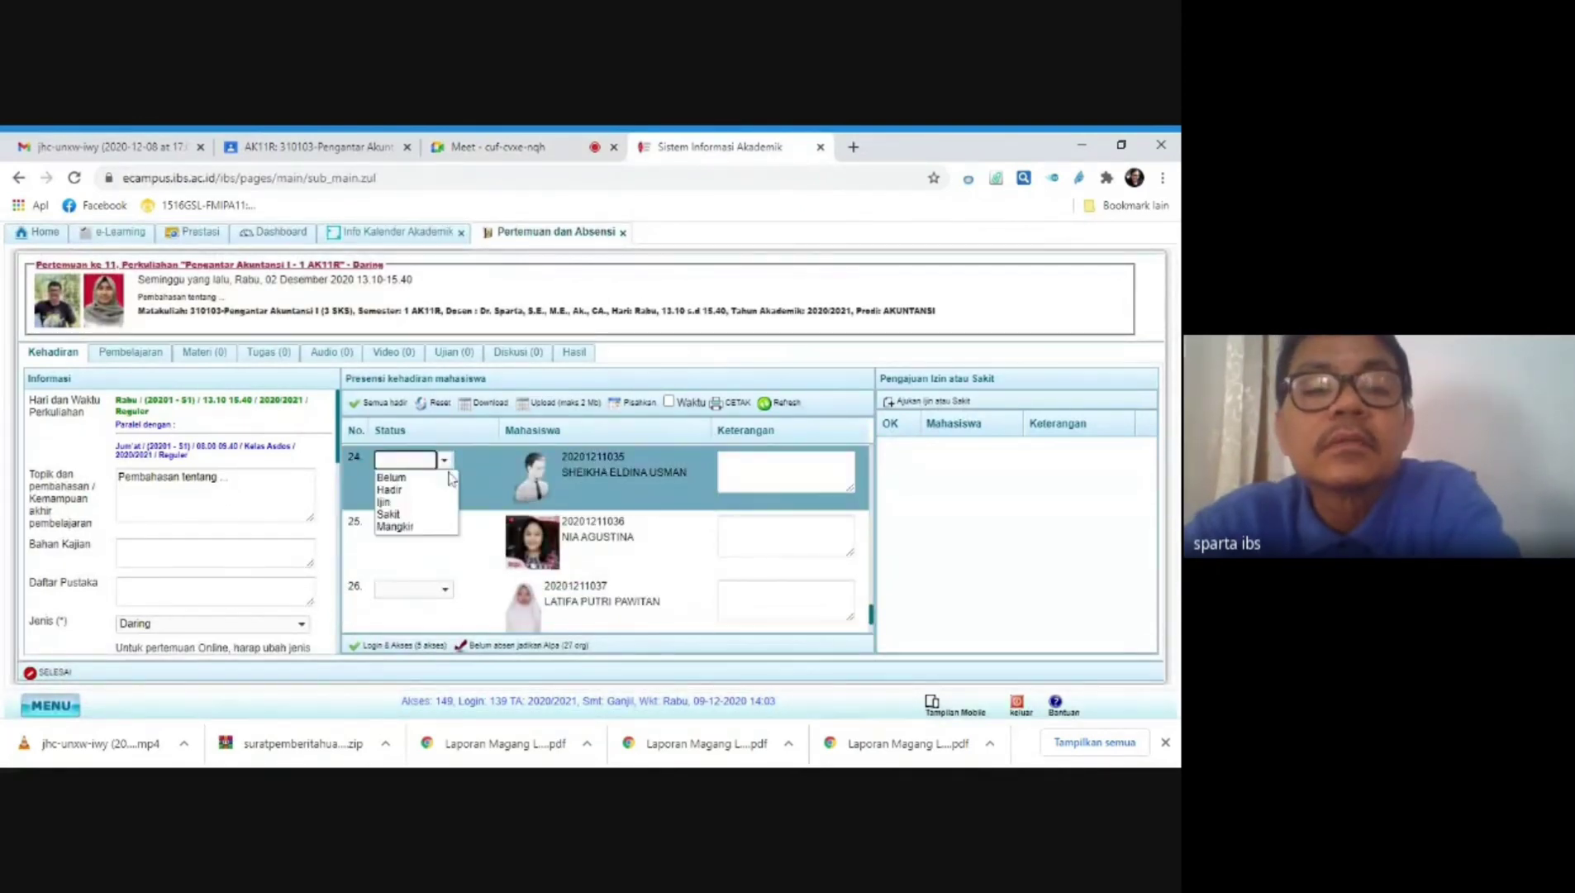
left_click(430, 526)
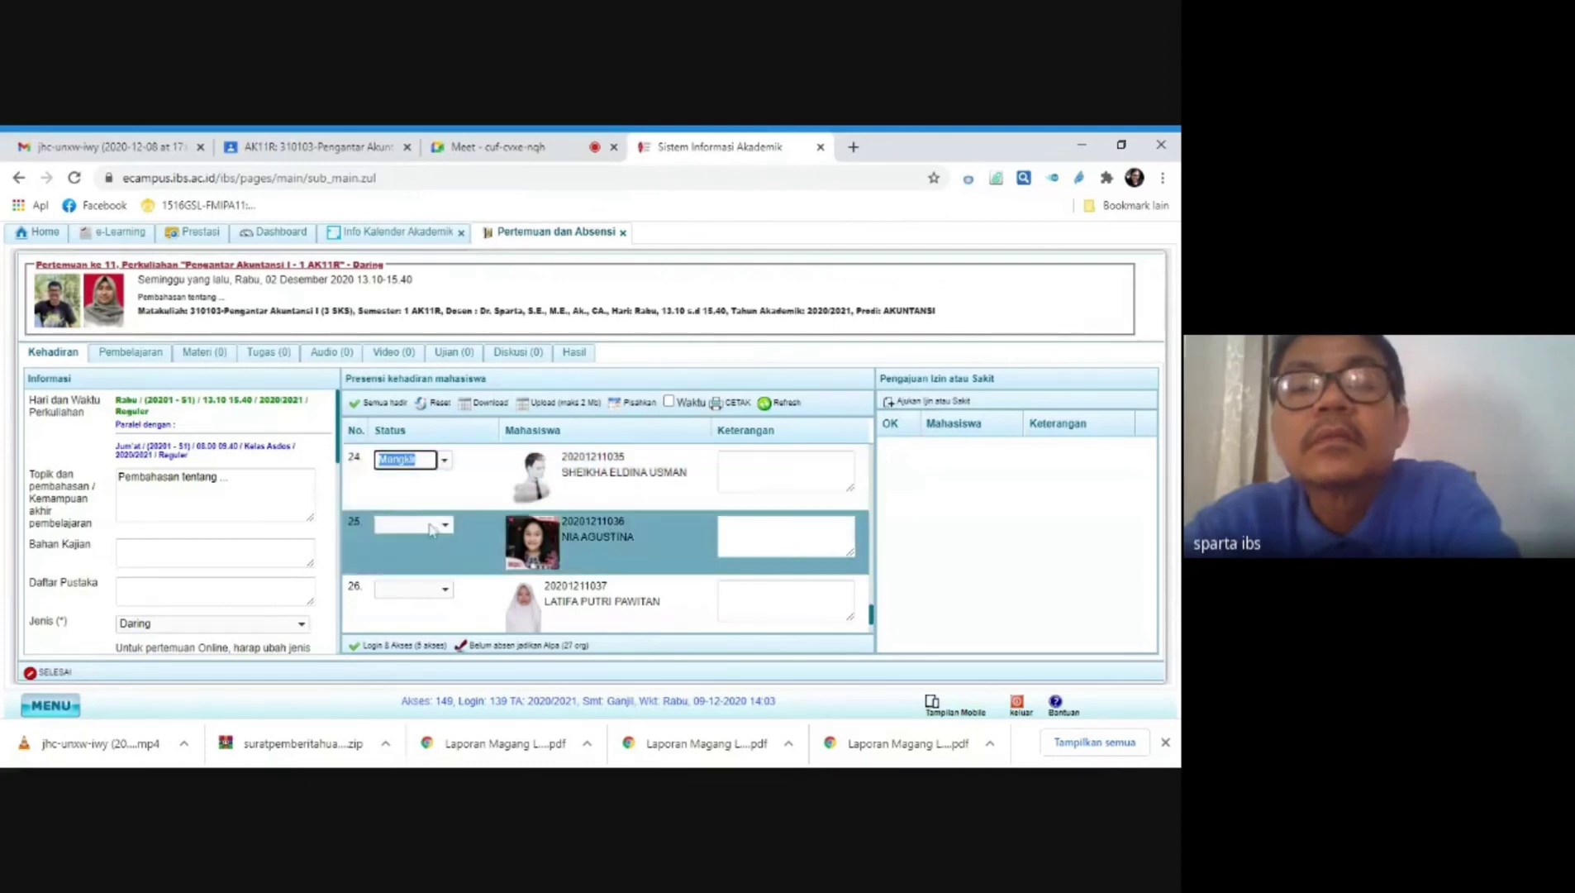
Step: Verify the twenty-fifth student in the Google Meet call and mark that student as Hadir in the attendance list
left_click(552, 153)
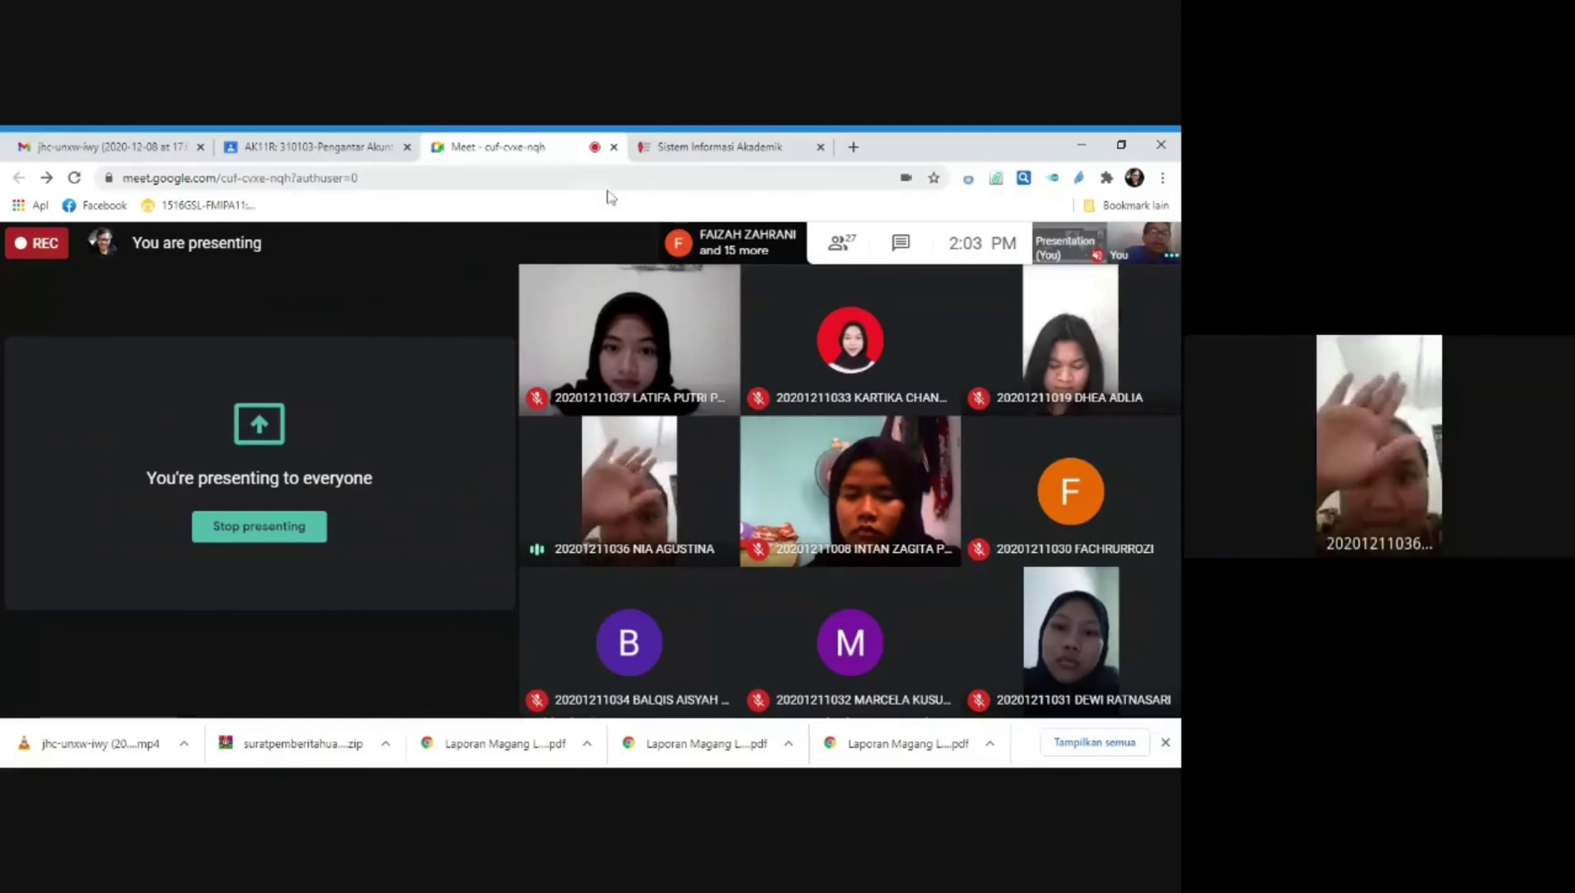
left_click(664, 153)
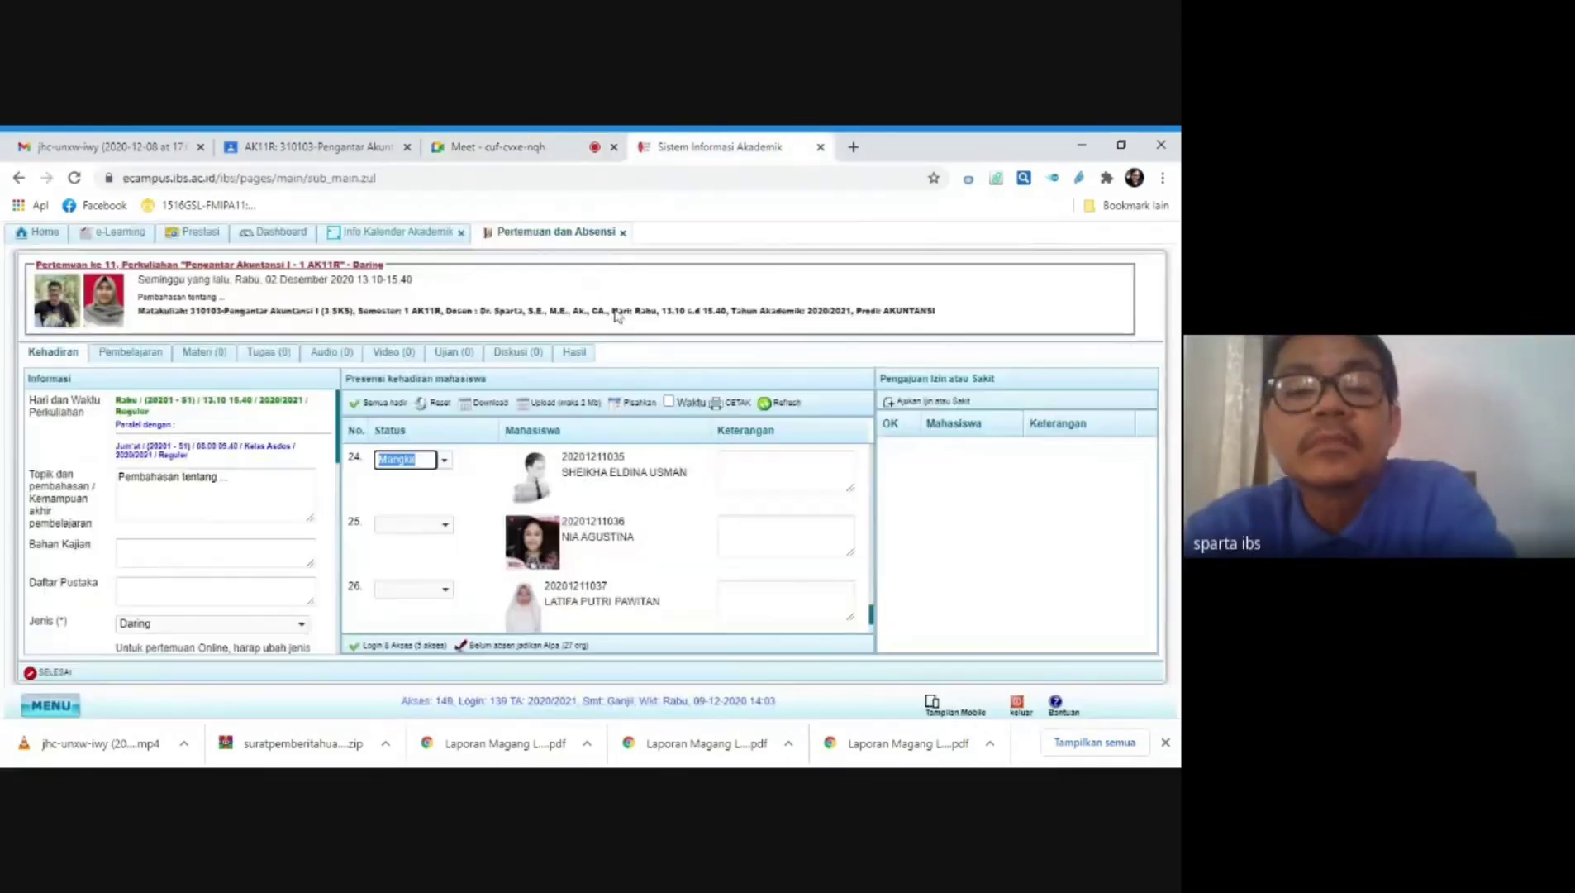
left_click(452, 527)
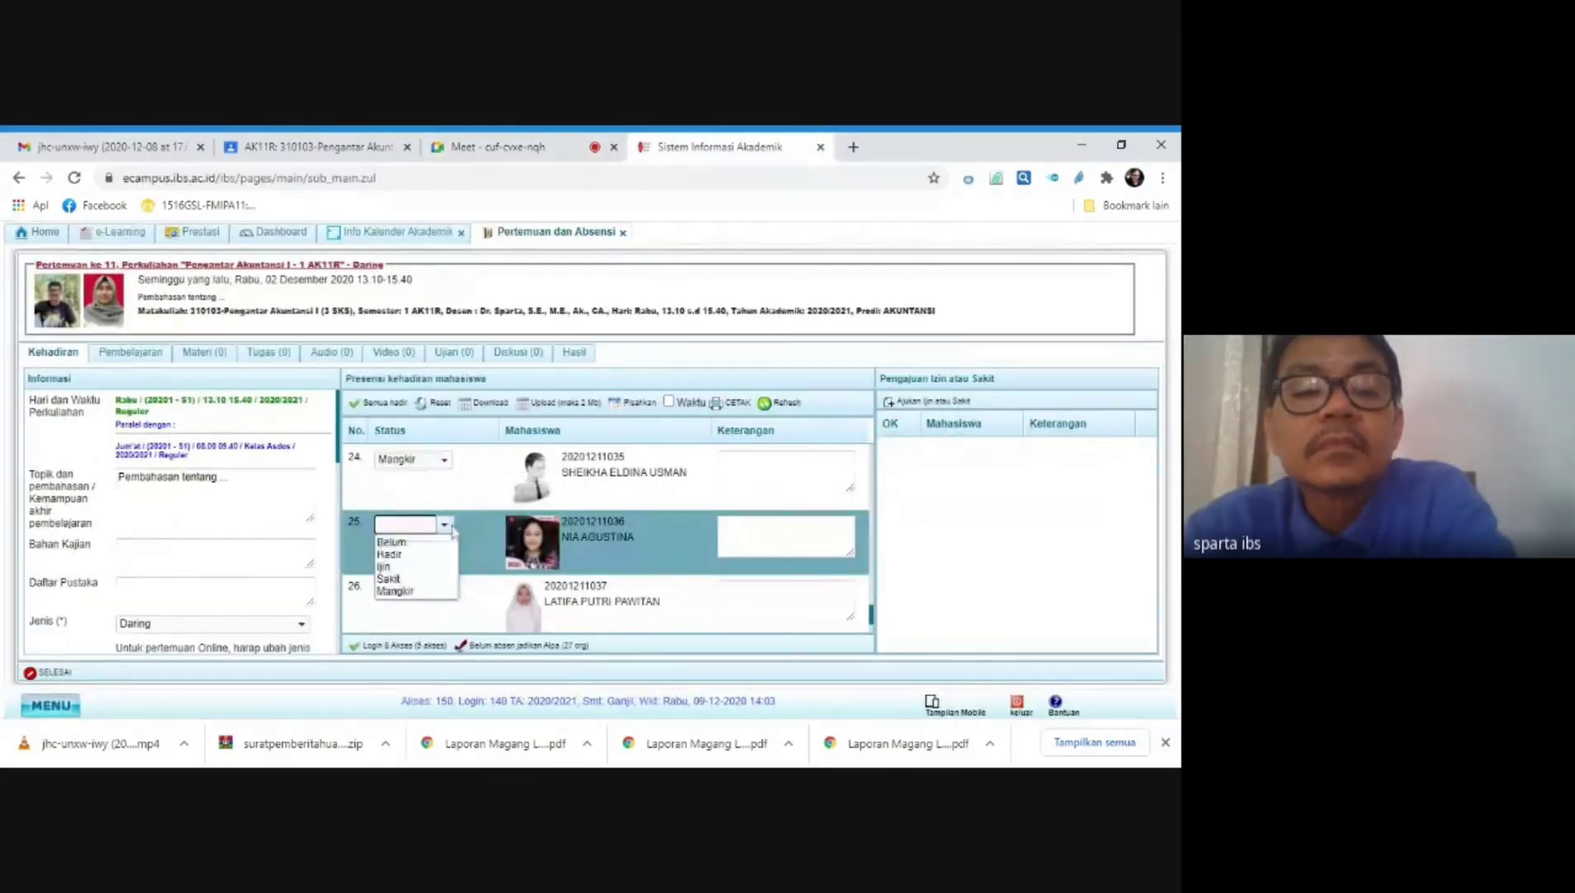
left_click(444, 564)
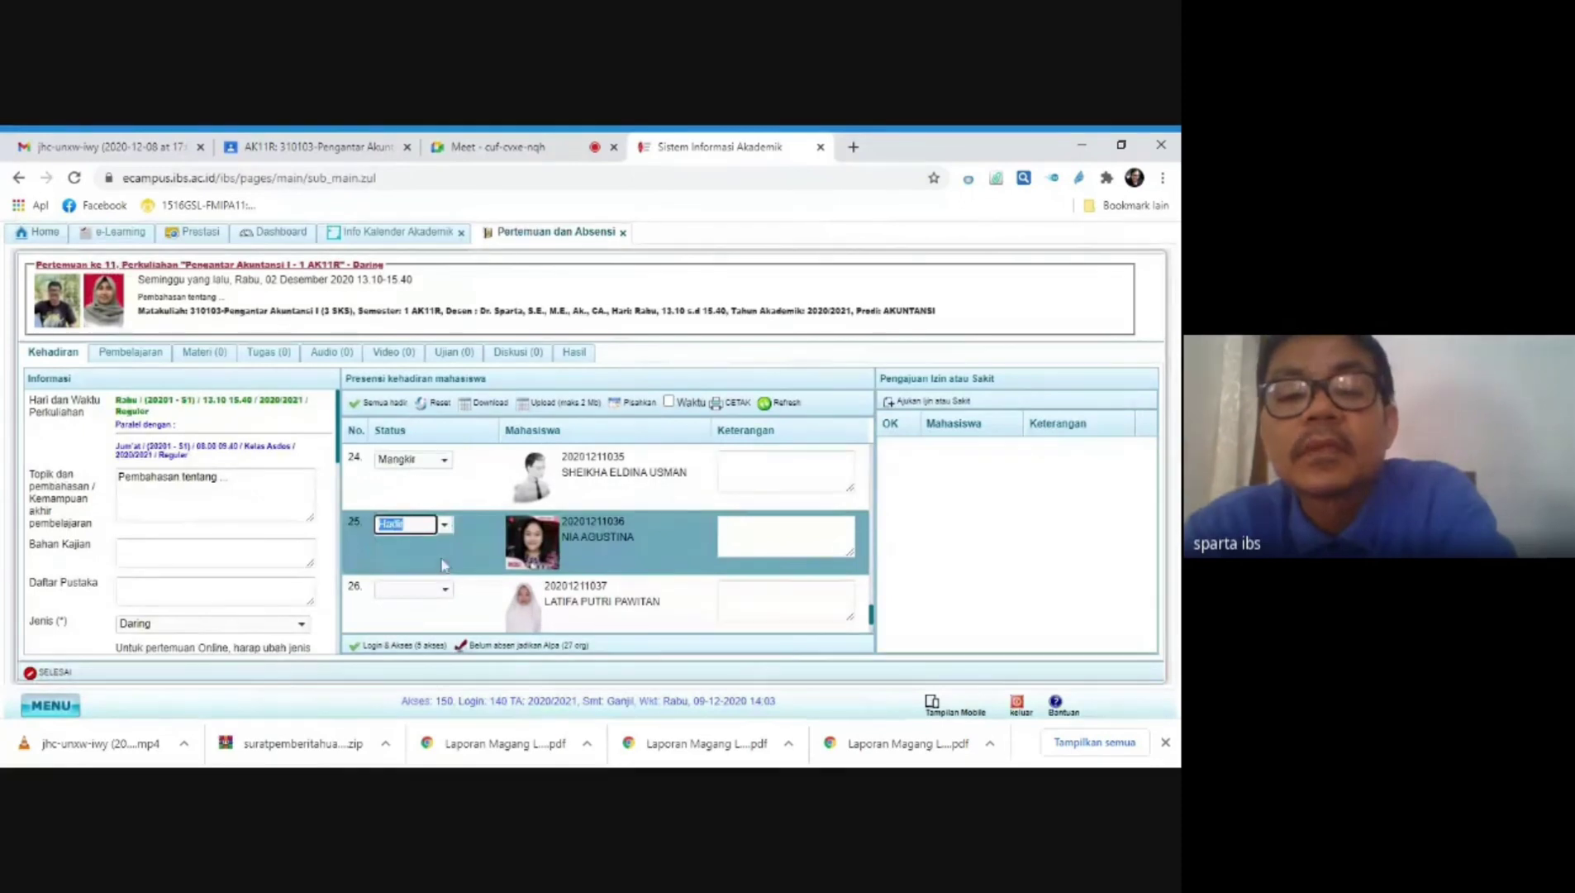
Step: Verify the twenty-sixth student in the Google Meet call and mark that student as Hadir in the attendance list
left_click(498, 147)
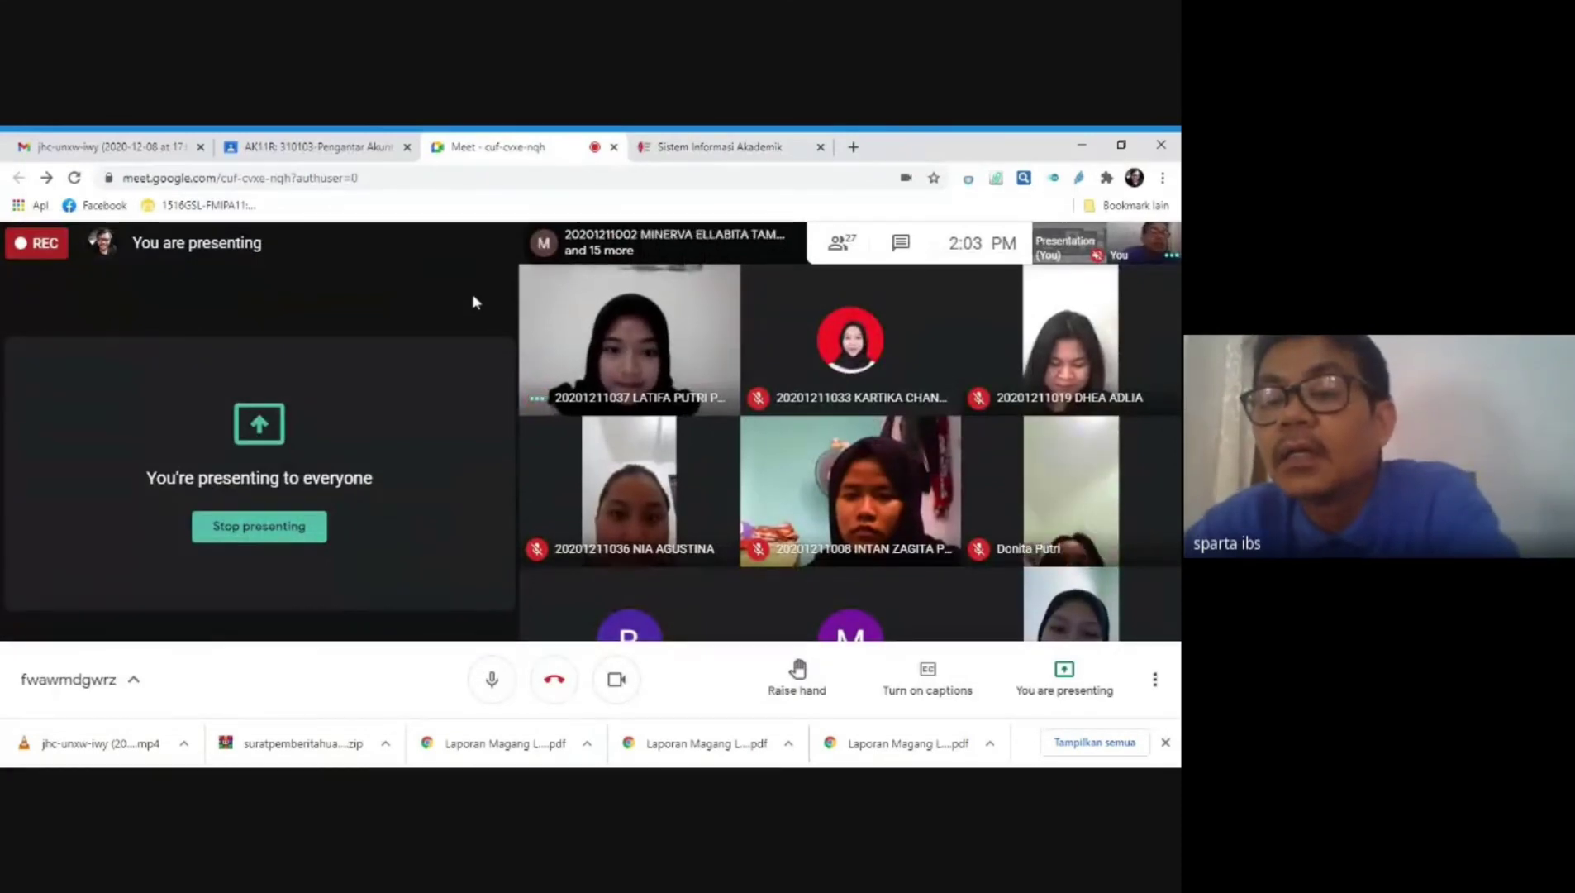
key("F11")
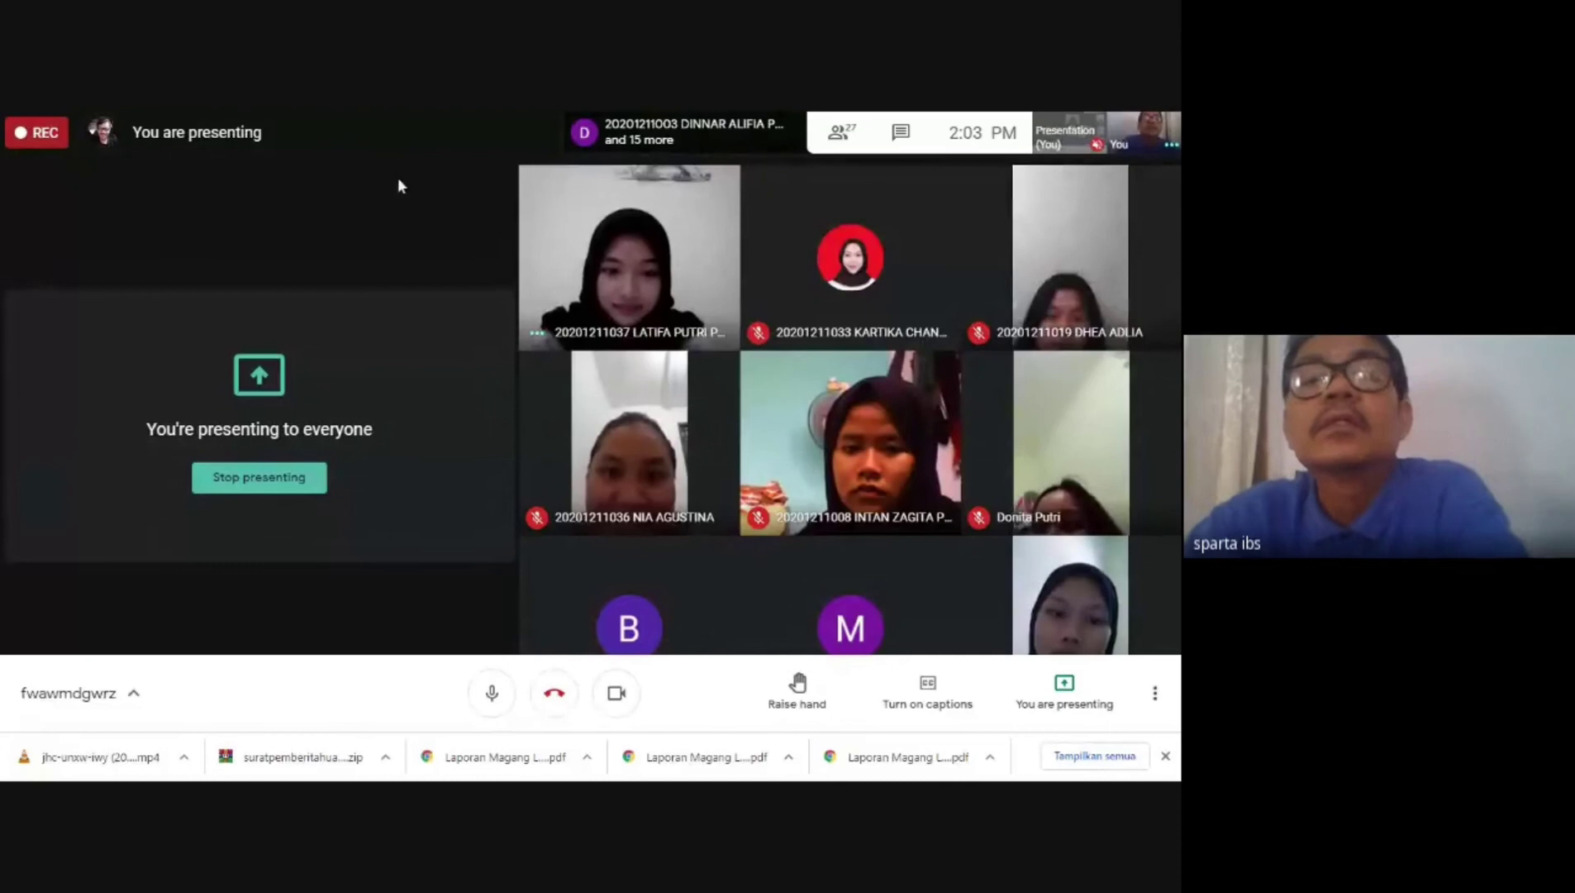
key("F11")
left_click(721, 147)
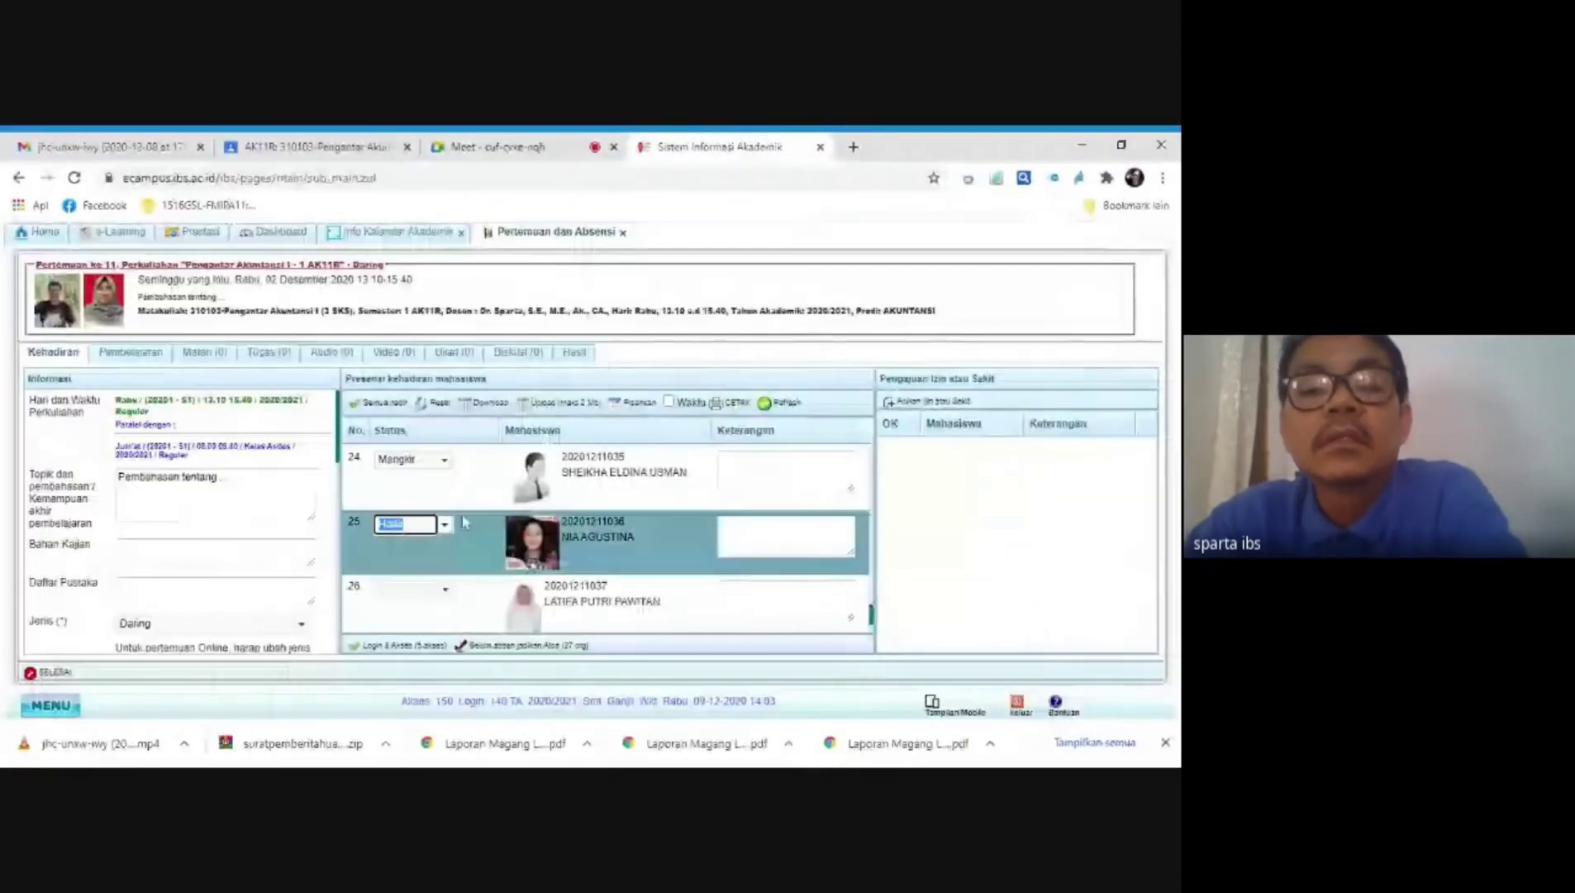
left_click(447, 597)
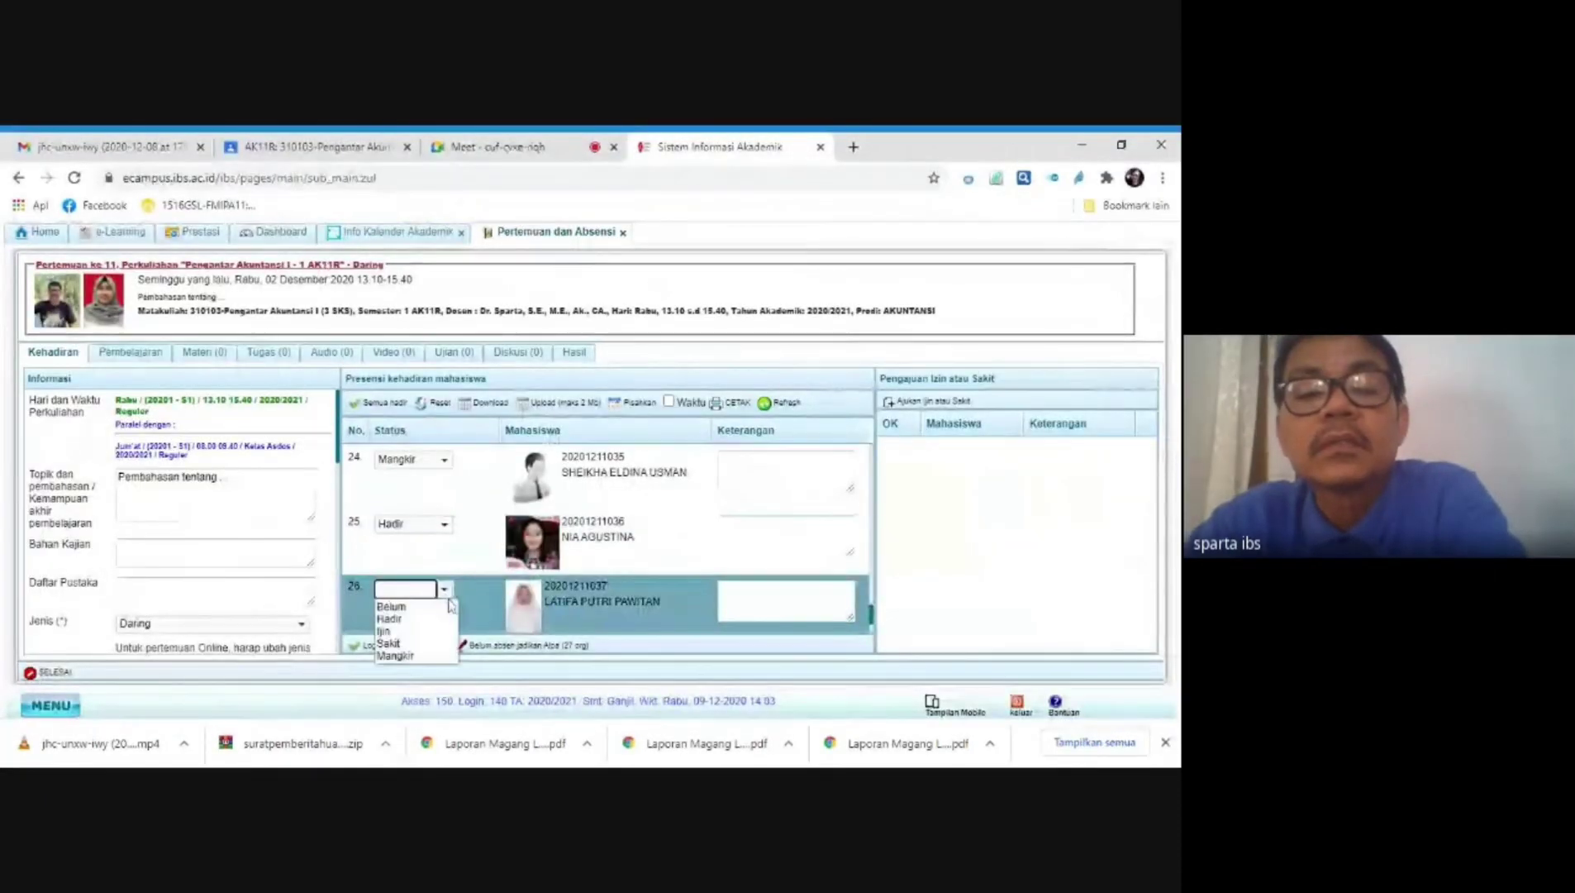
left_click(444, 620)
scroll(508, 552, "down", 1)
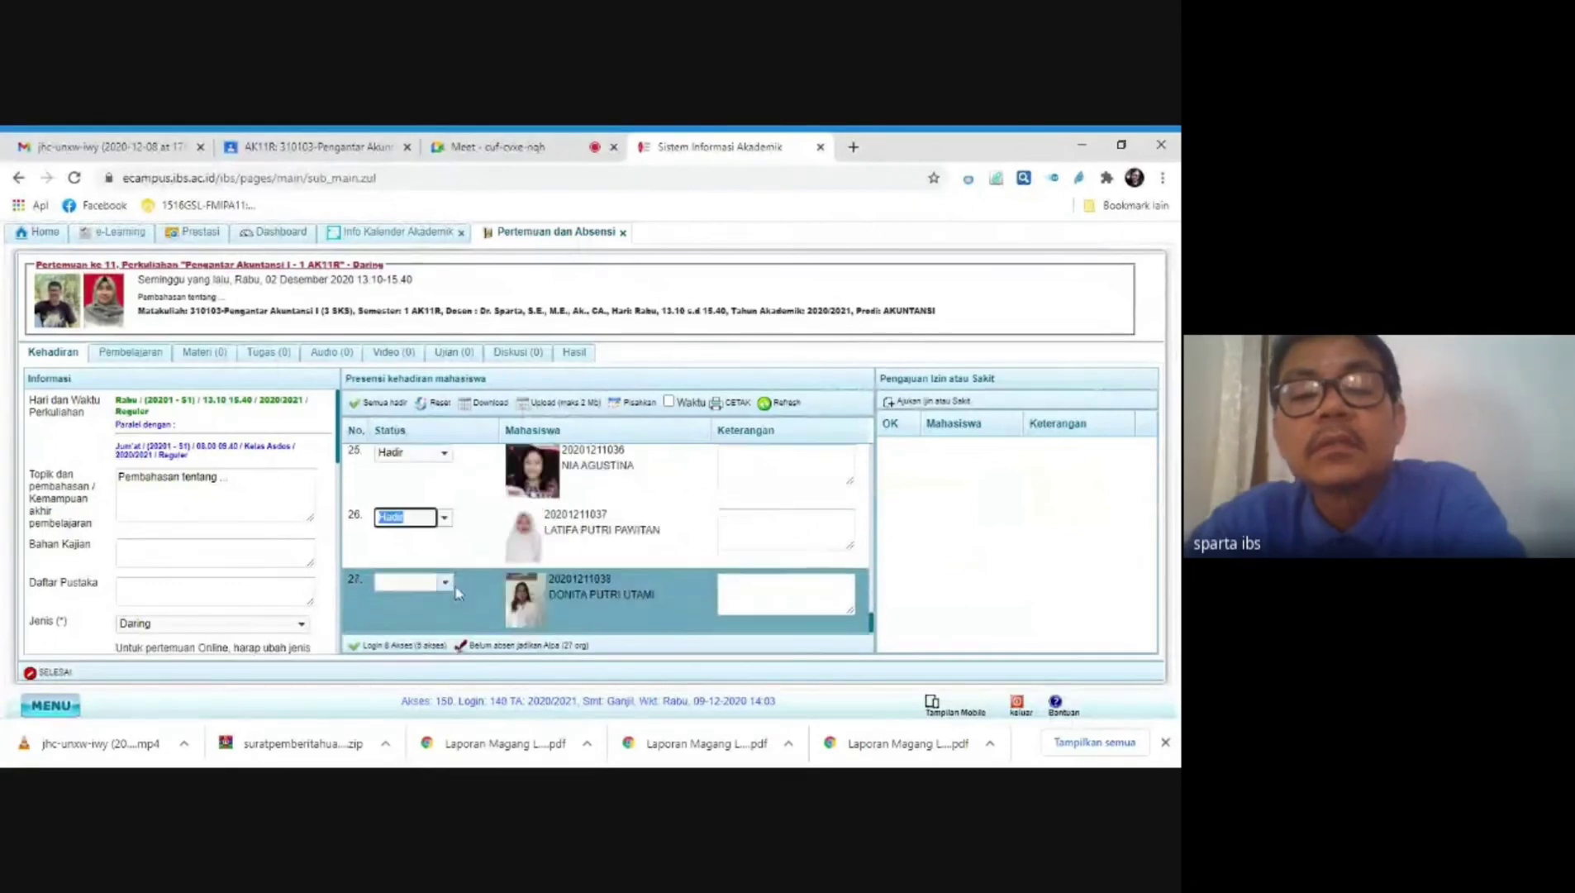
Step: Check the twenty-seventh student's photo, verify that student in the Google Meet call, and mark the student as Hadir in the attendance list
left_click(515, 551)
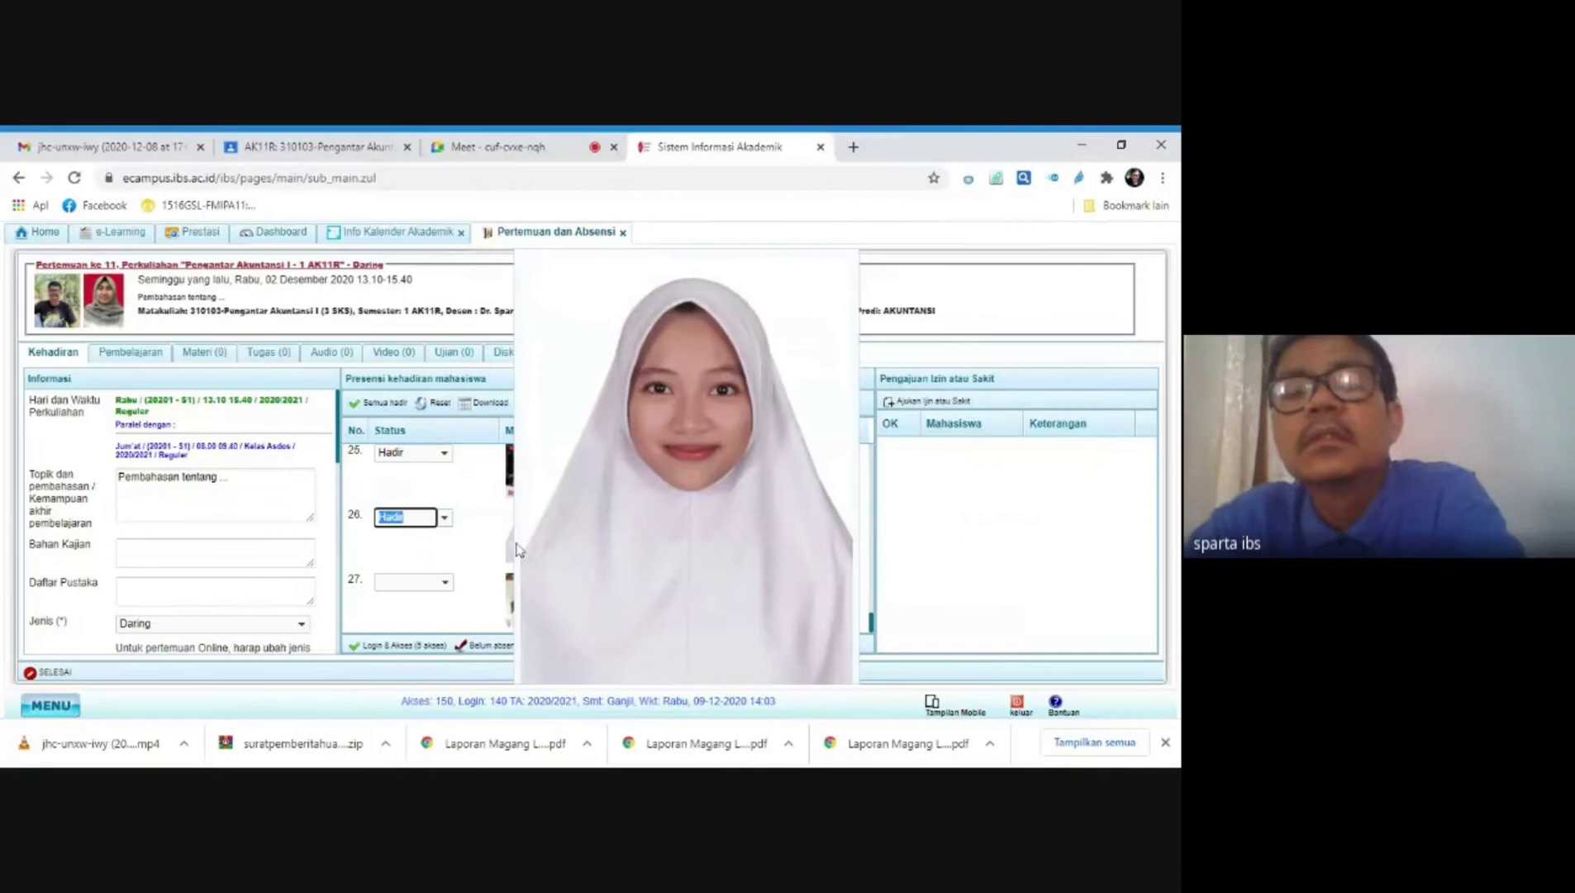
left_click(447, 580)
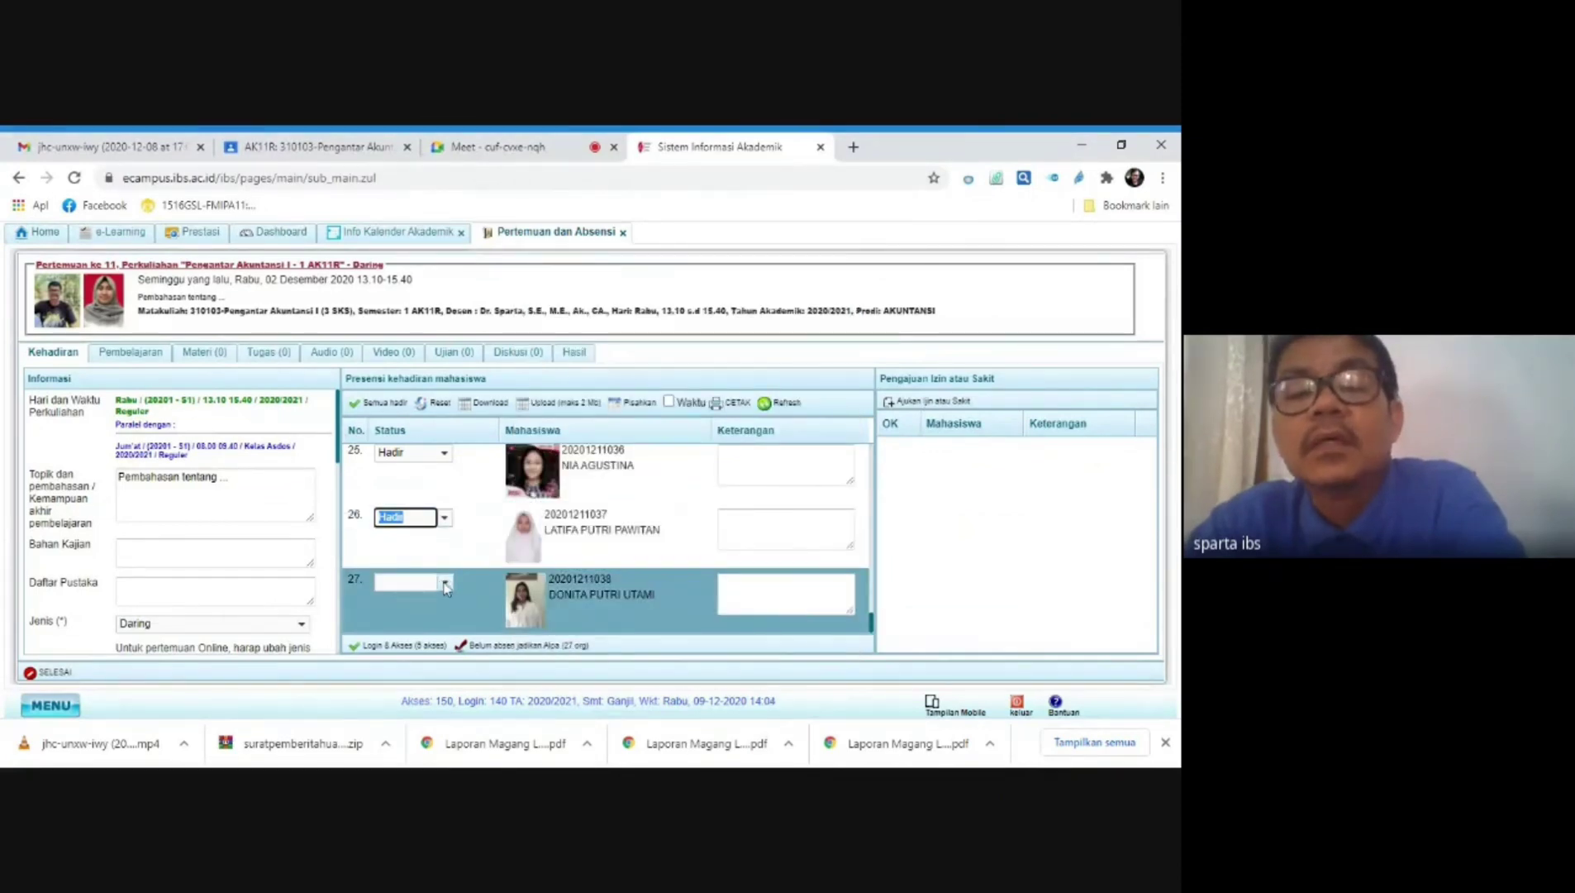
left_click(517, 600)
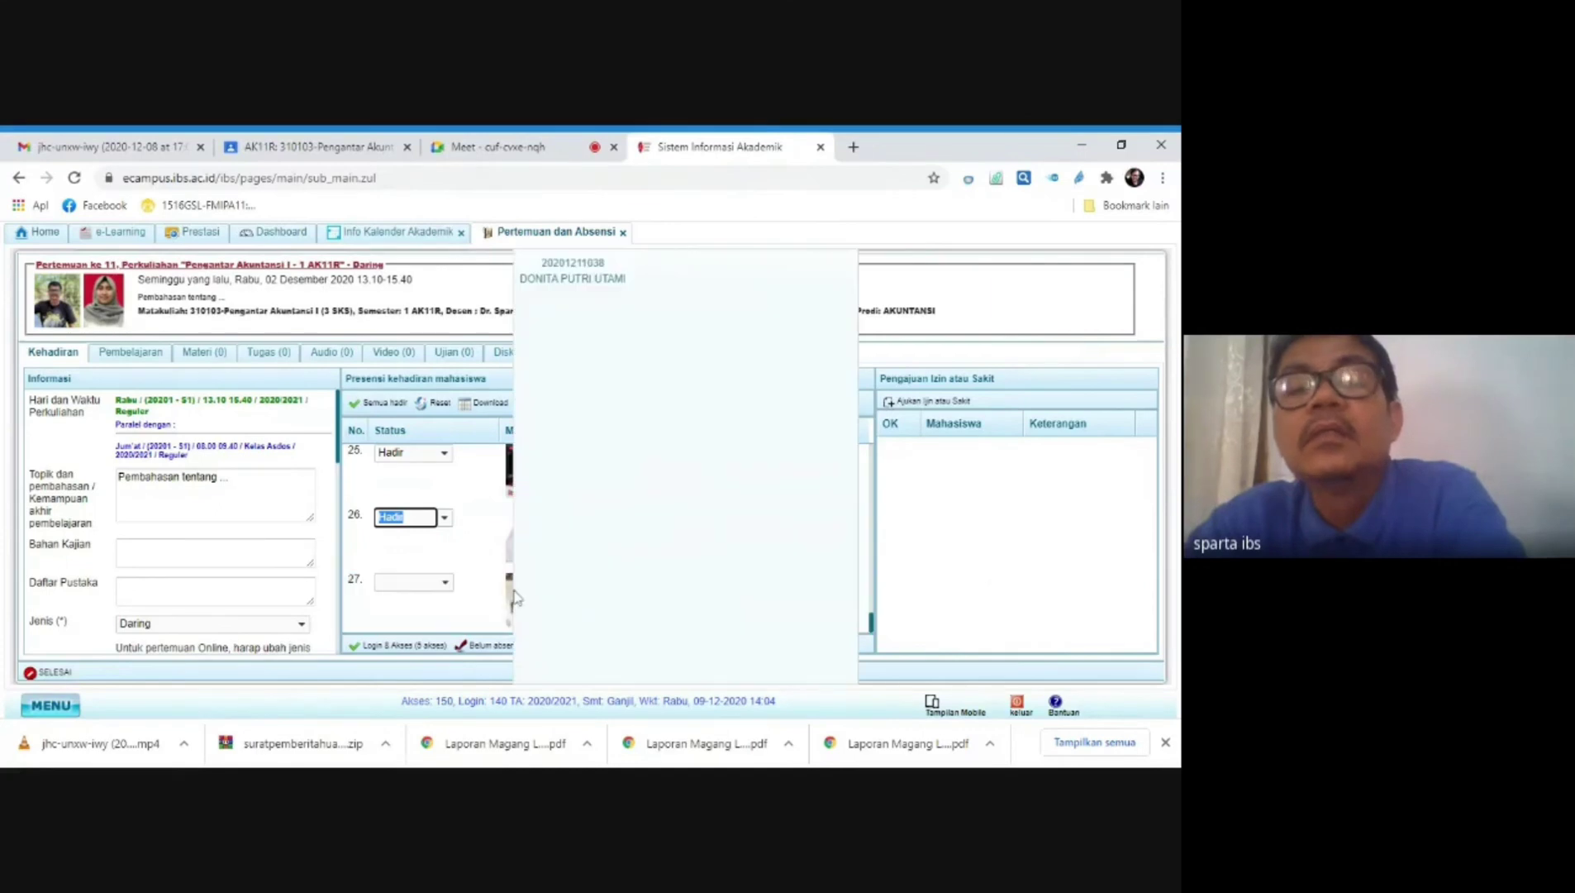
left_click(463, 140)
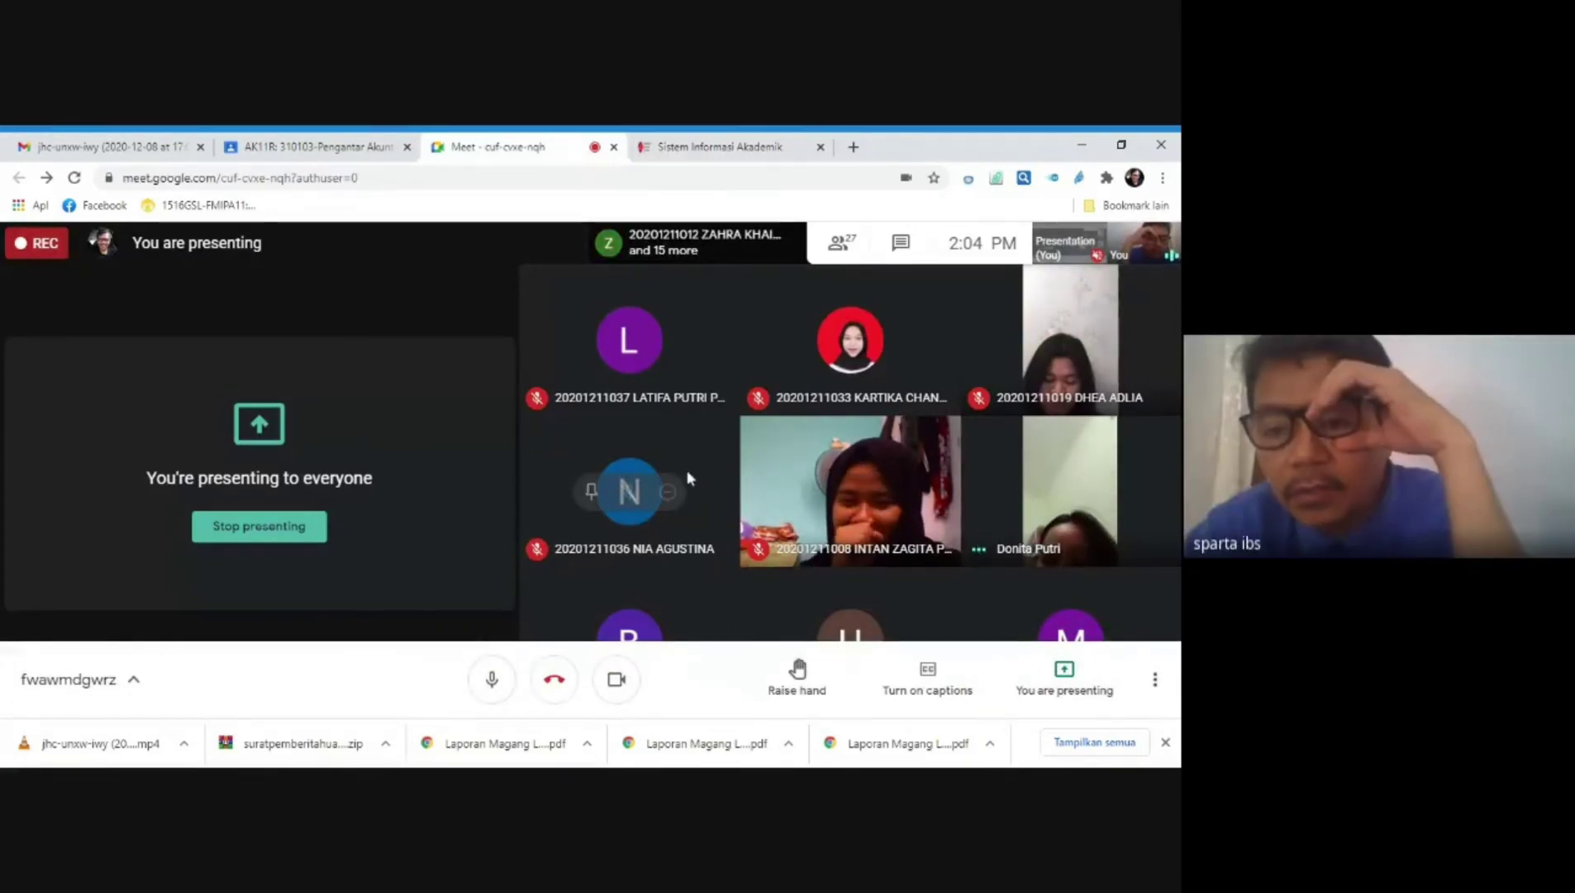
left_click(678, 148)
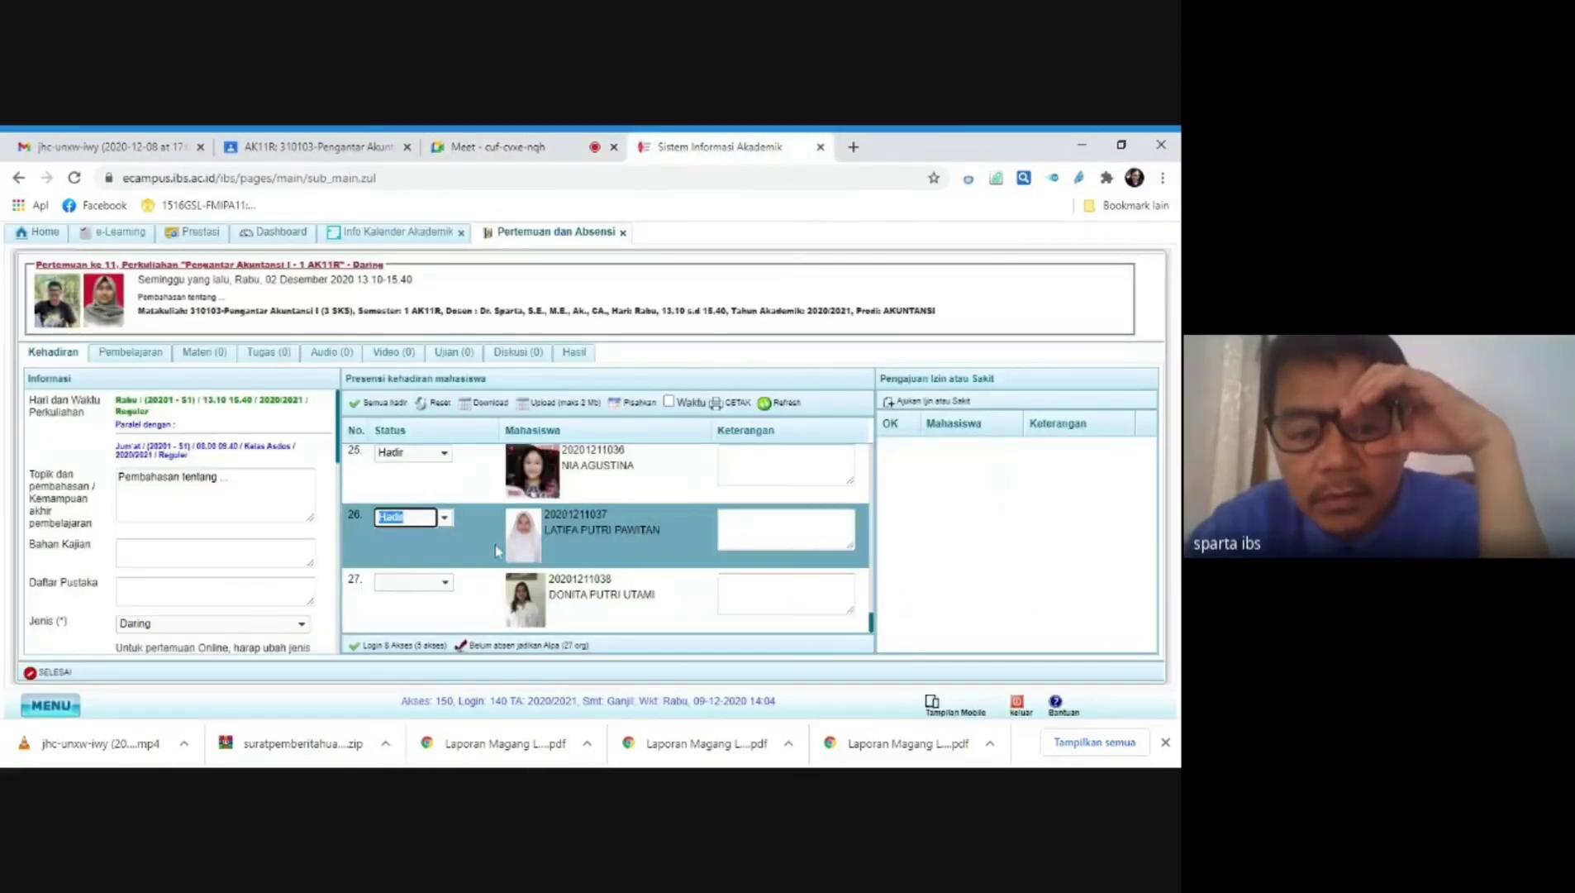
left_click(474, 575)
left_click(445, 582)
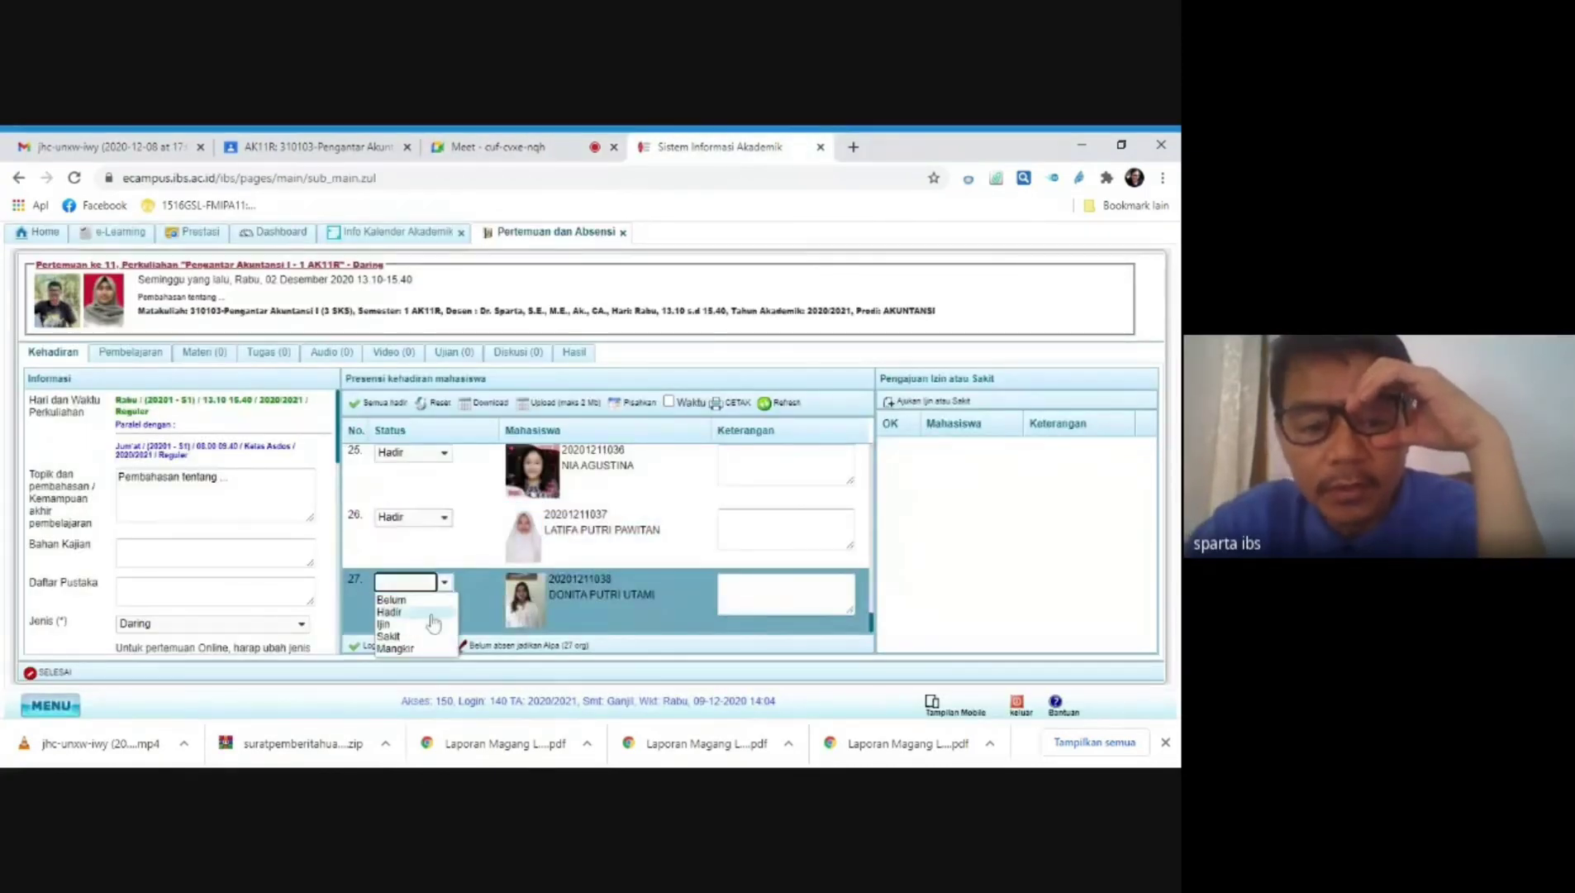
left_click(431, 612)
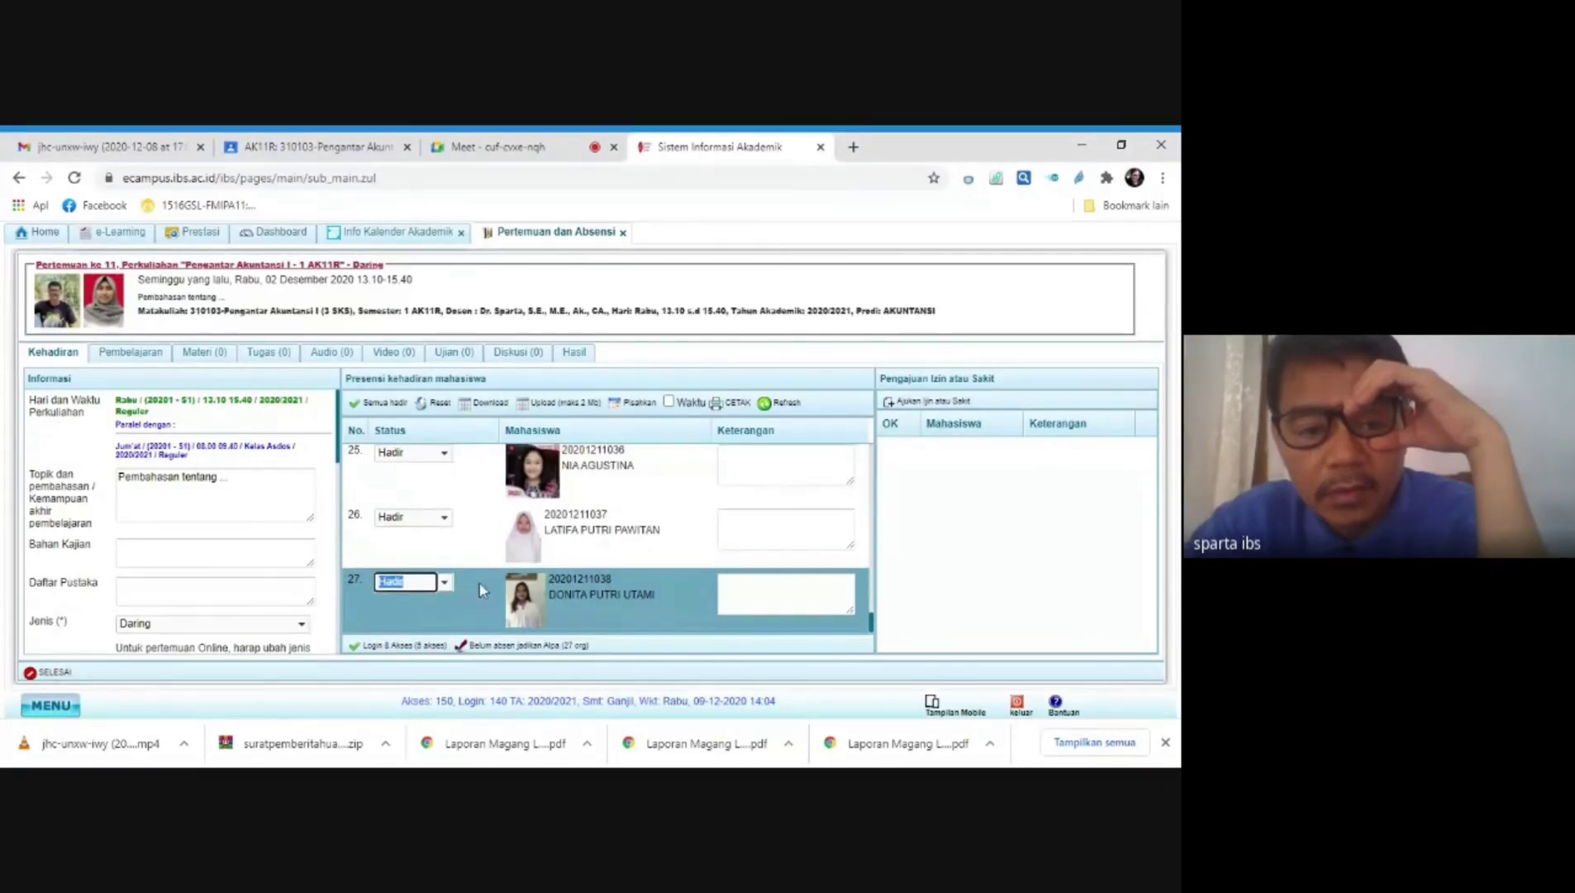
Step: Verify the first student in the Google Meet call and change that student's status to Hadir in the attendance list
scroll(480, 584, "up", 3)
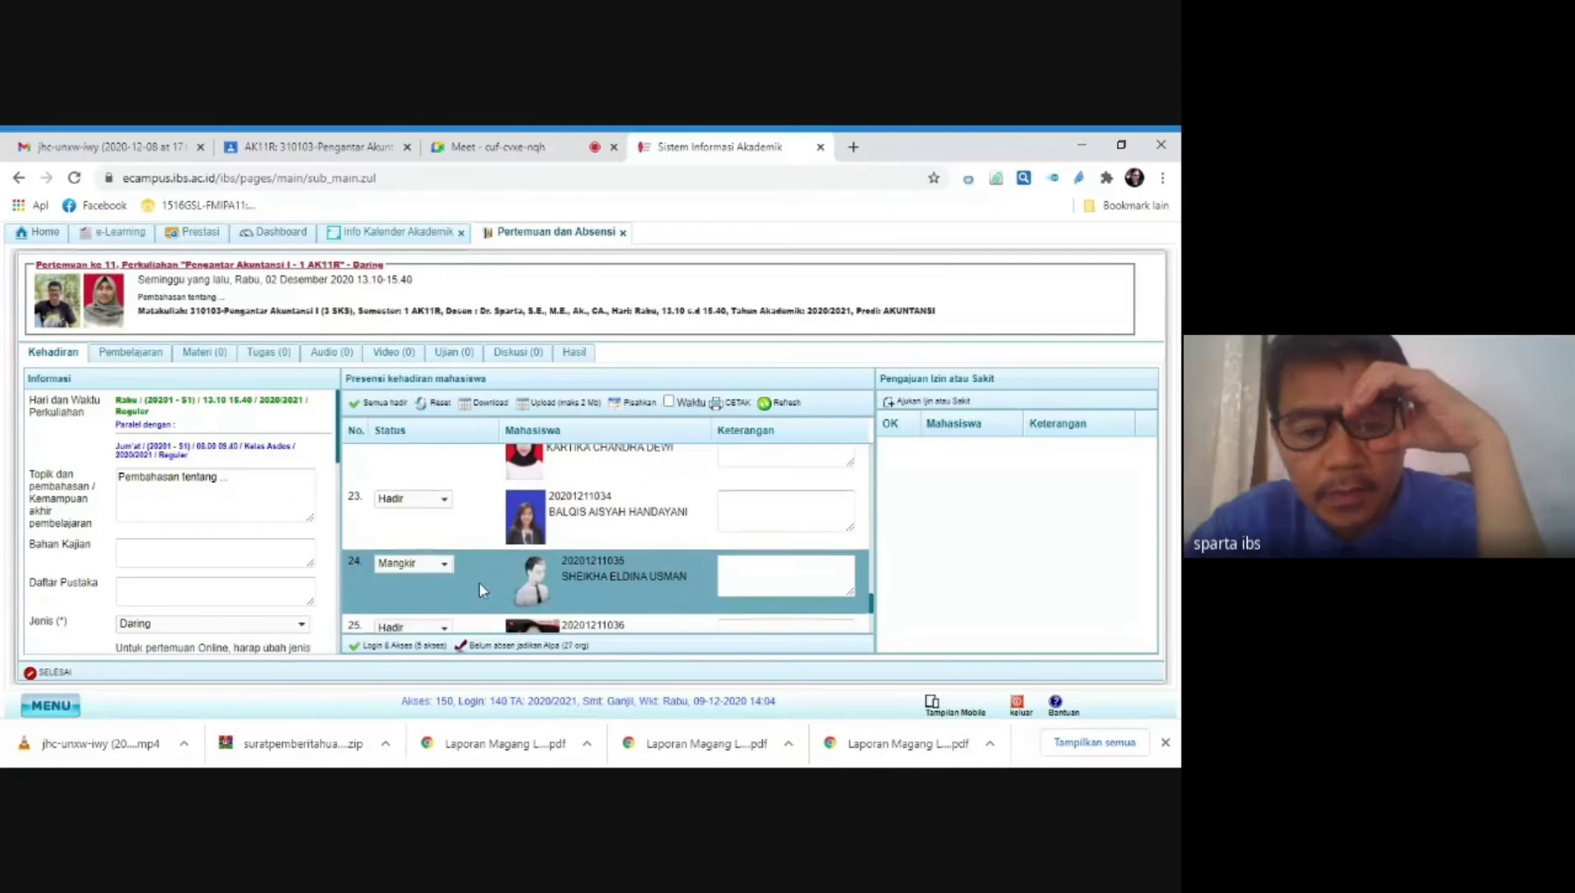
scroll(480, 583, "up", 4)
scroll(481, 584, "up", 7)
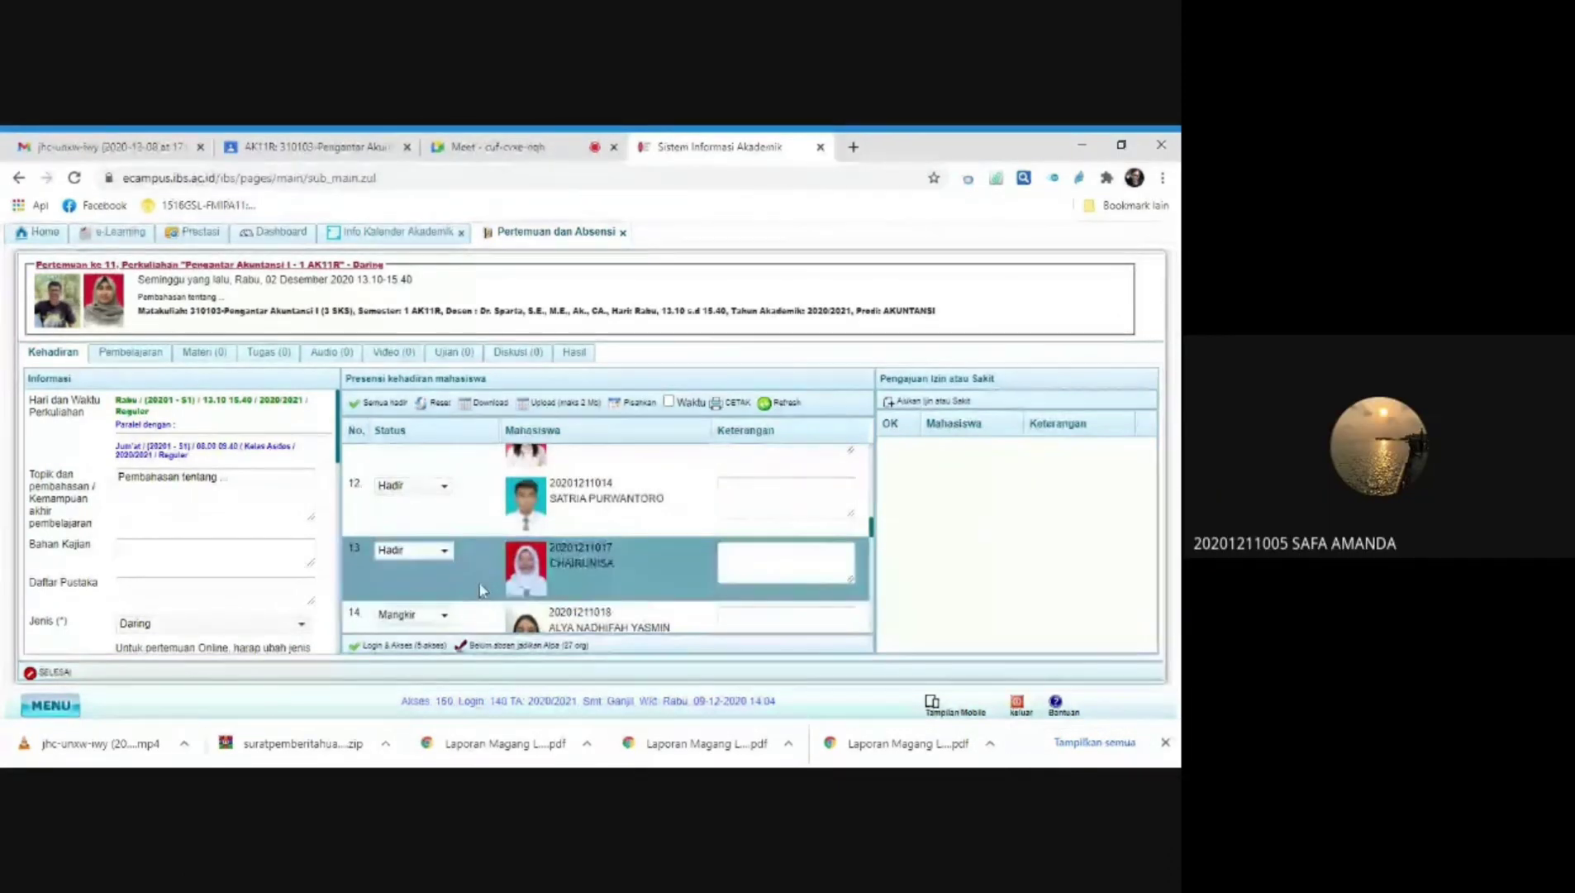
scroll(482, 589, "up", 2)
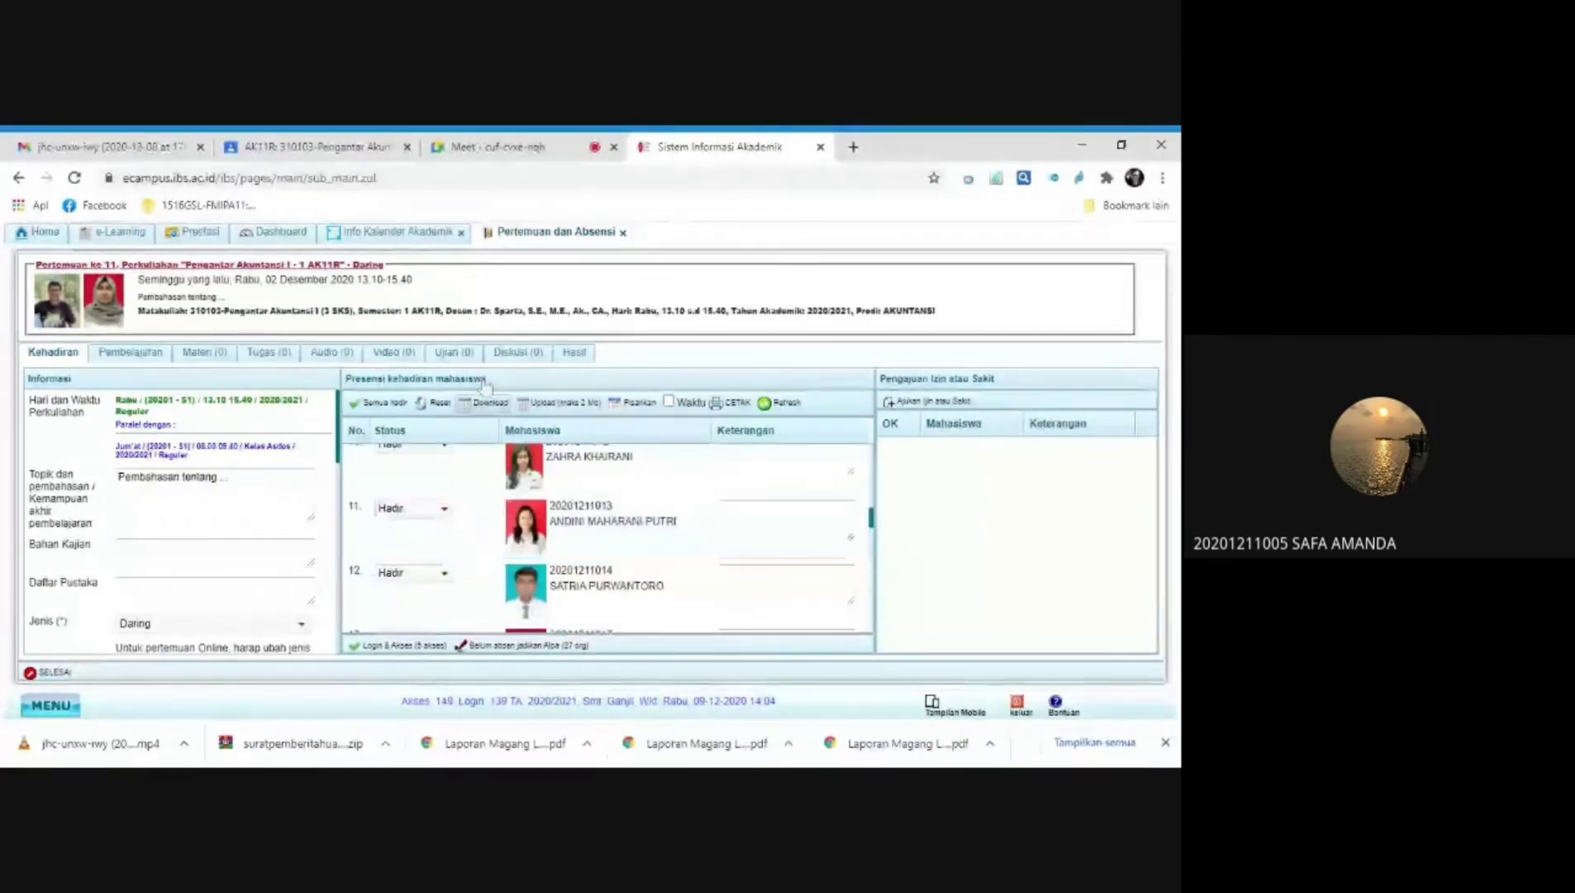
left_click(547, 149)
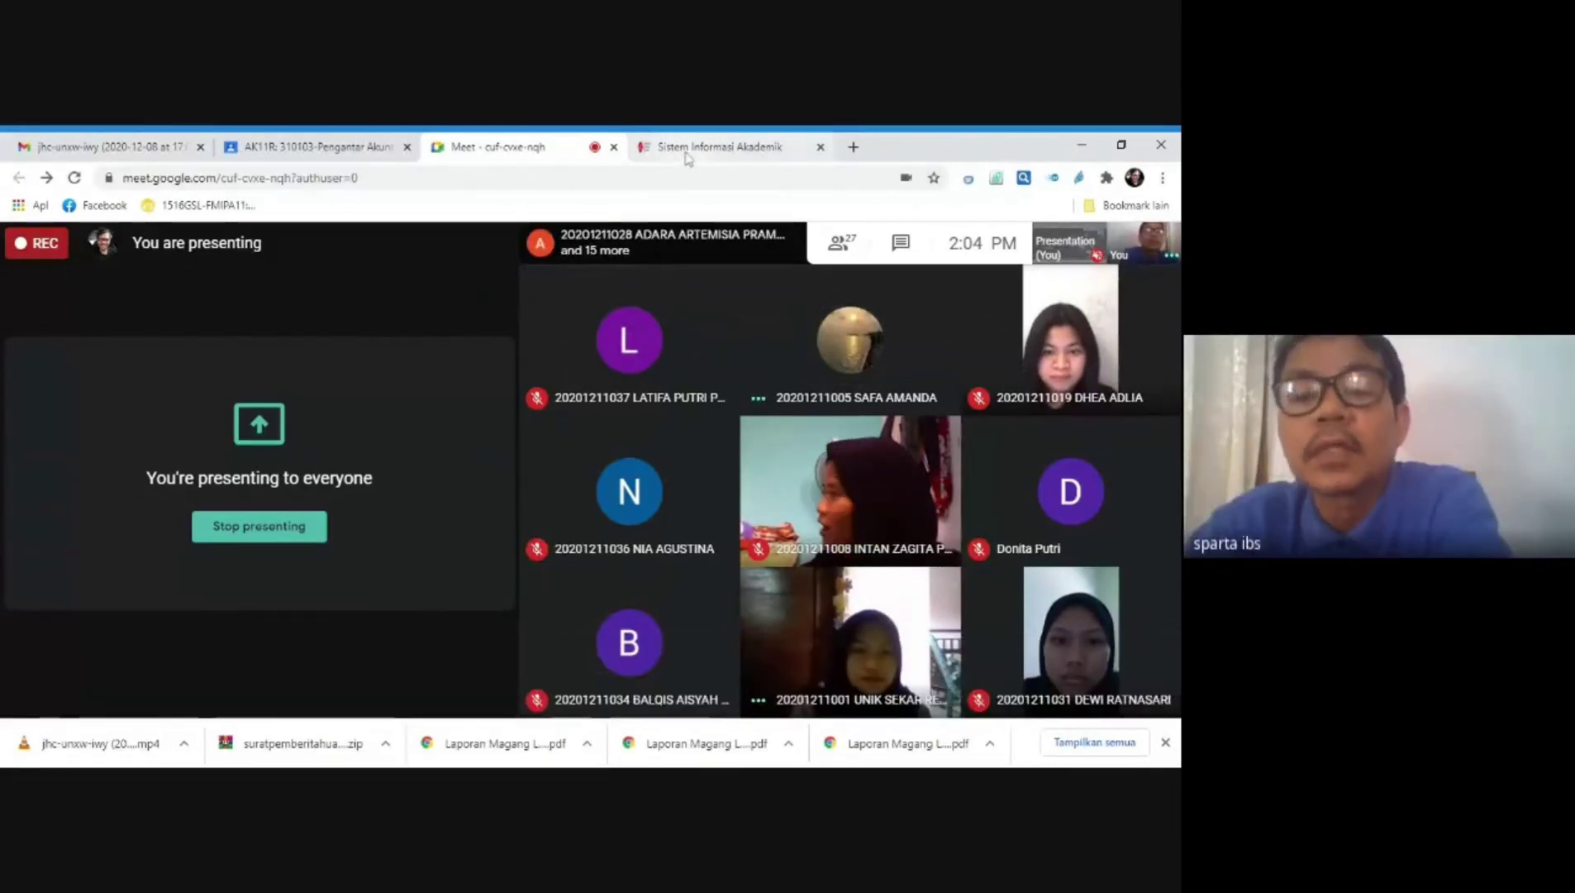
key("ctrl+Tab")
scroll(437, 471, "down", 2)
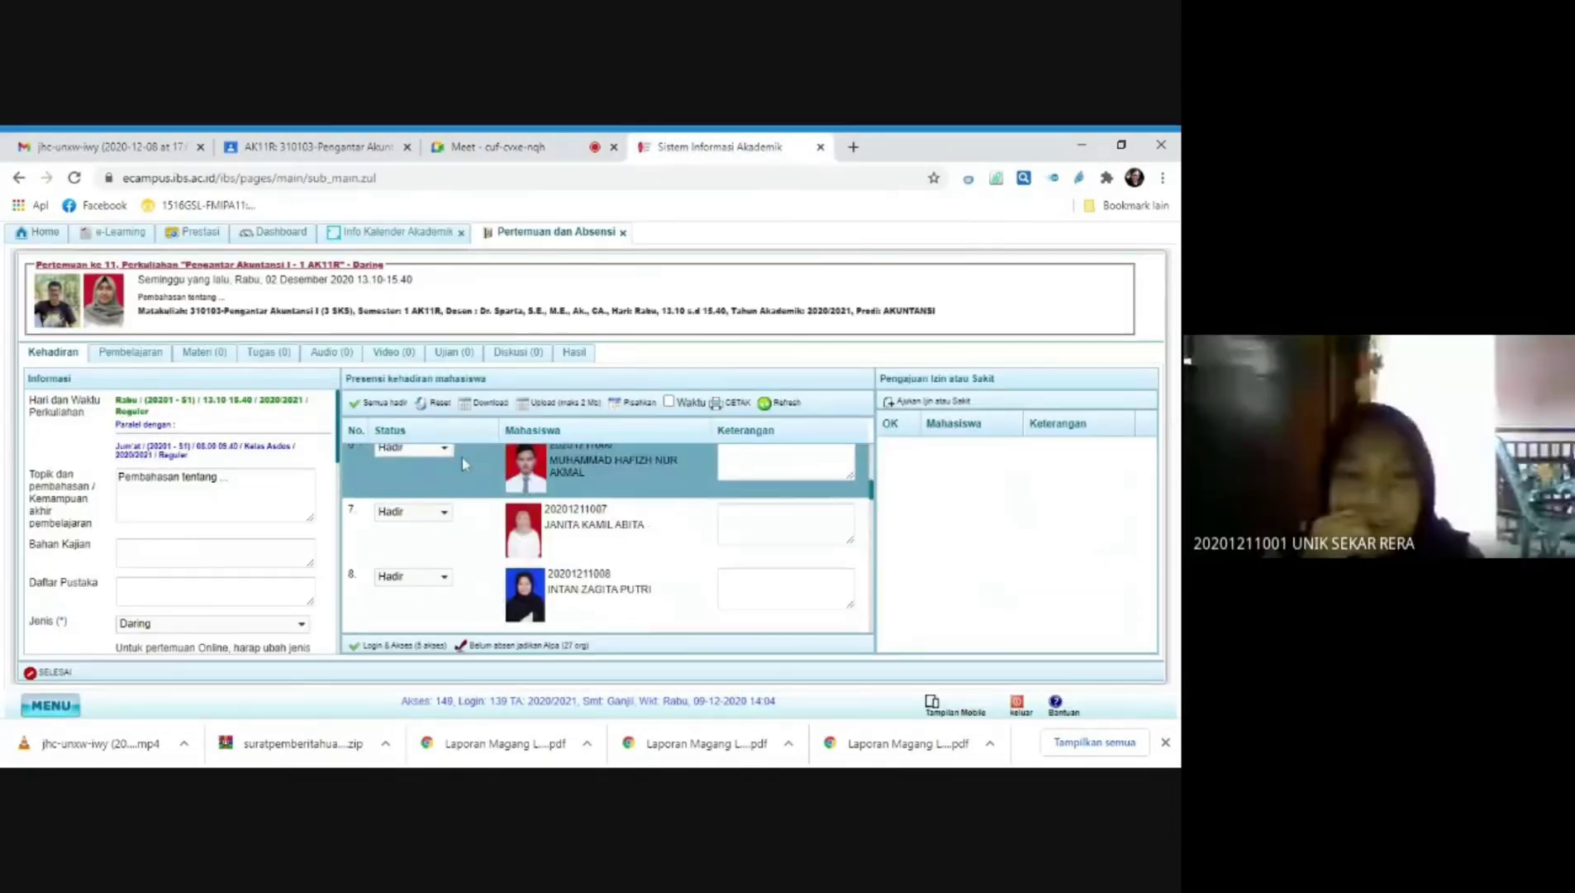
left_click(555, 151)
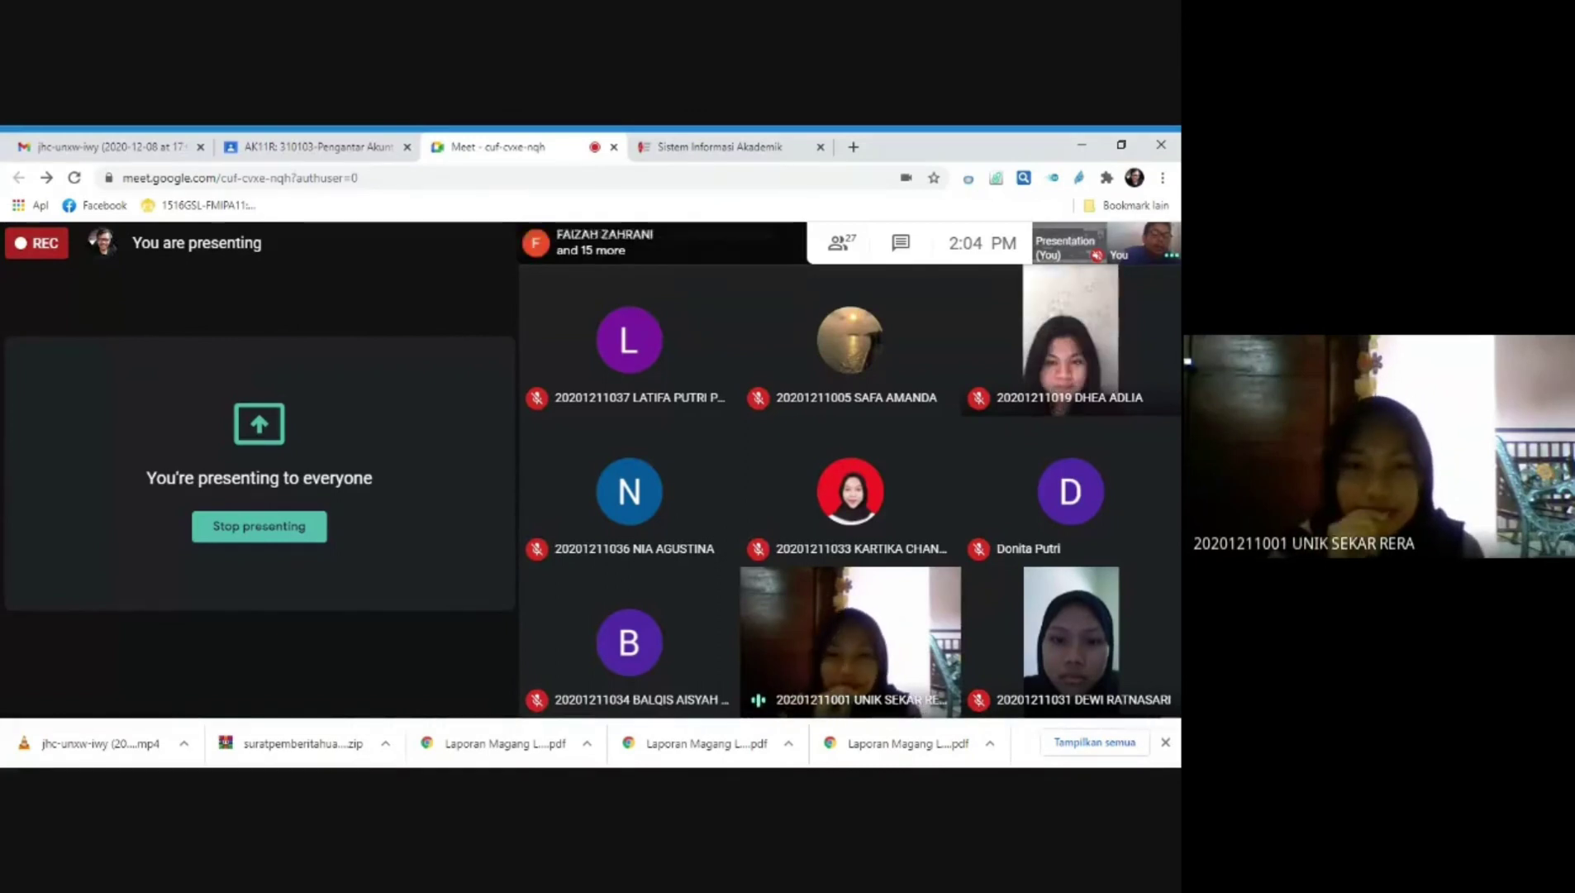
left_click(703, 149)
scroll(478, 454, "up", 2)
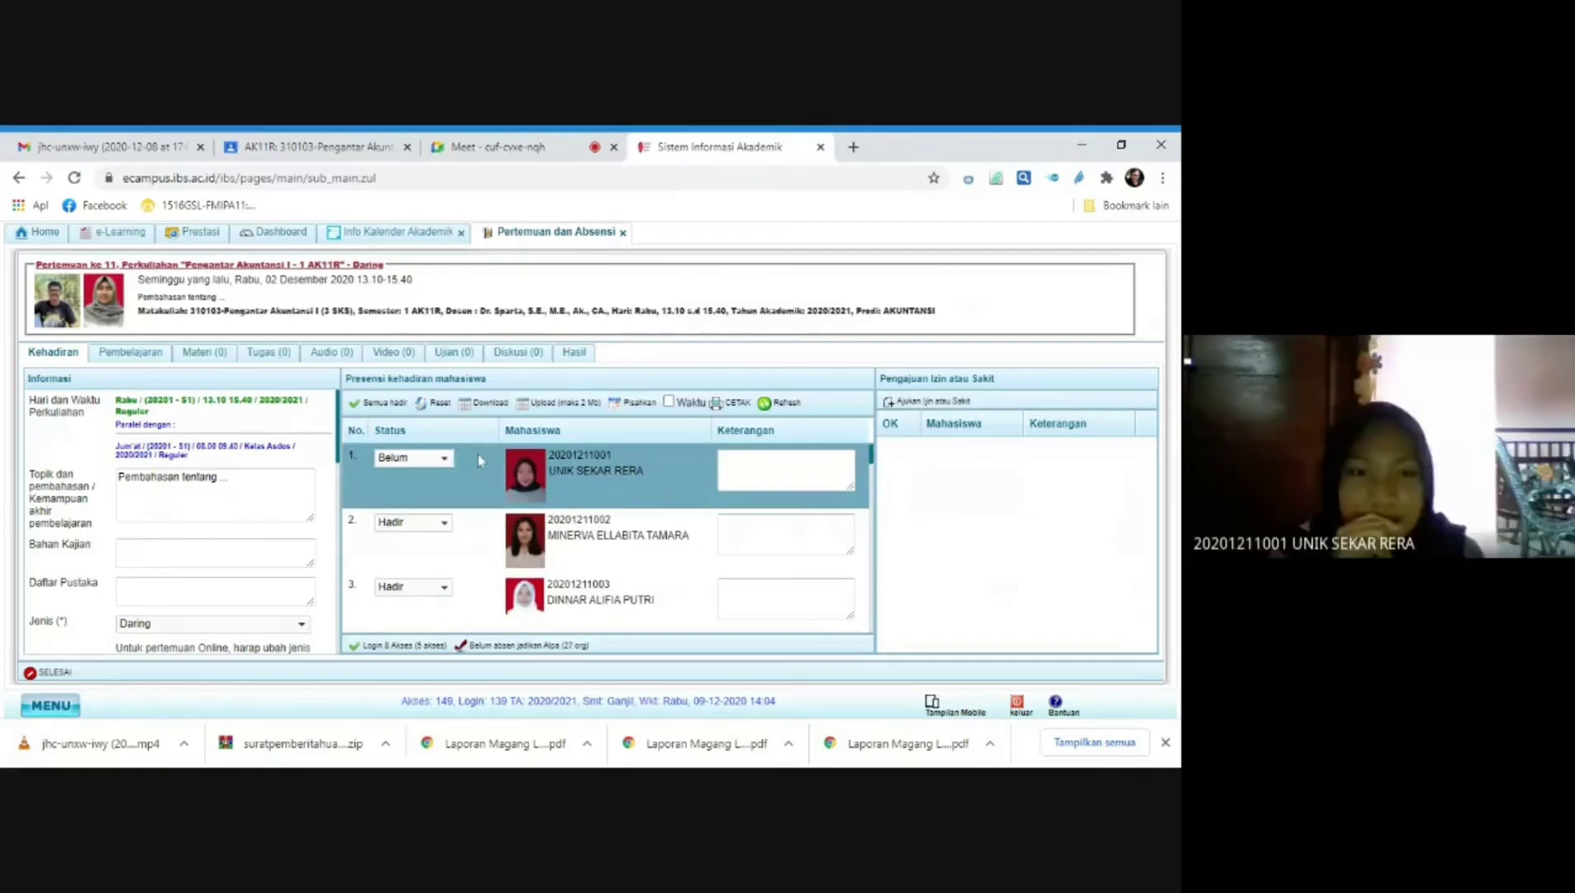
left_click(445, 458)
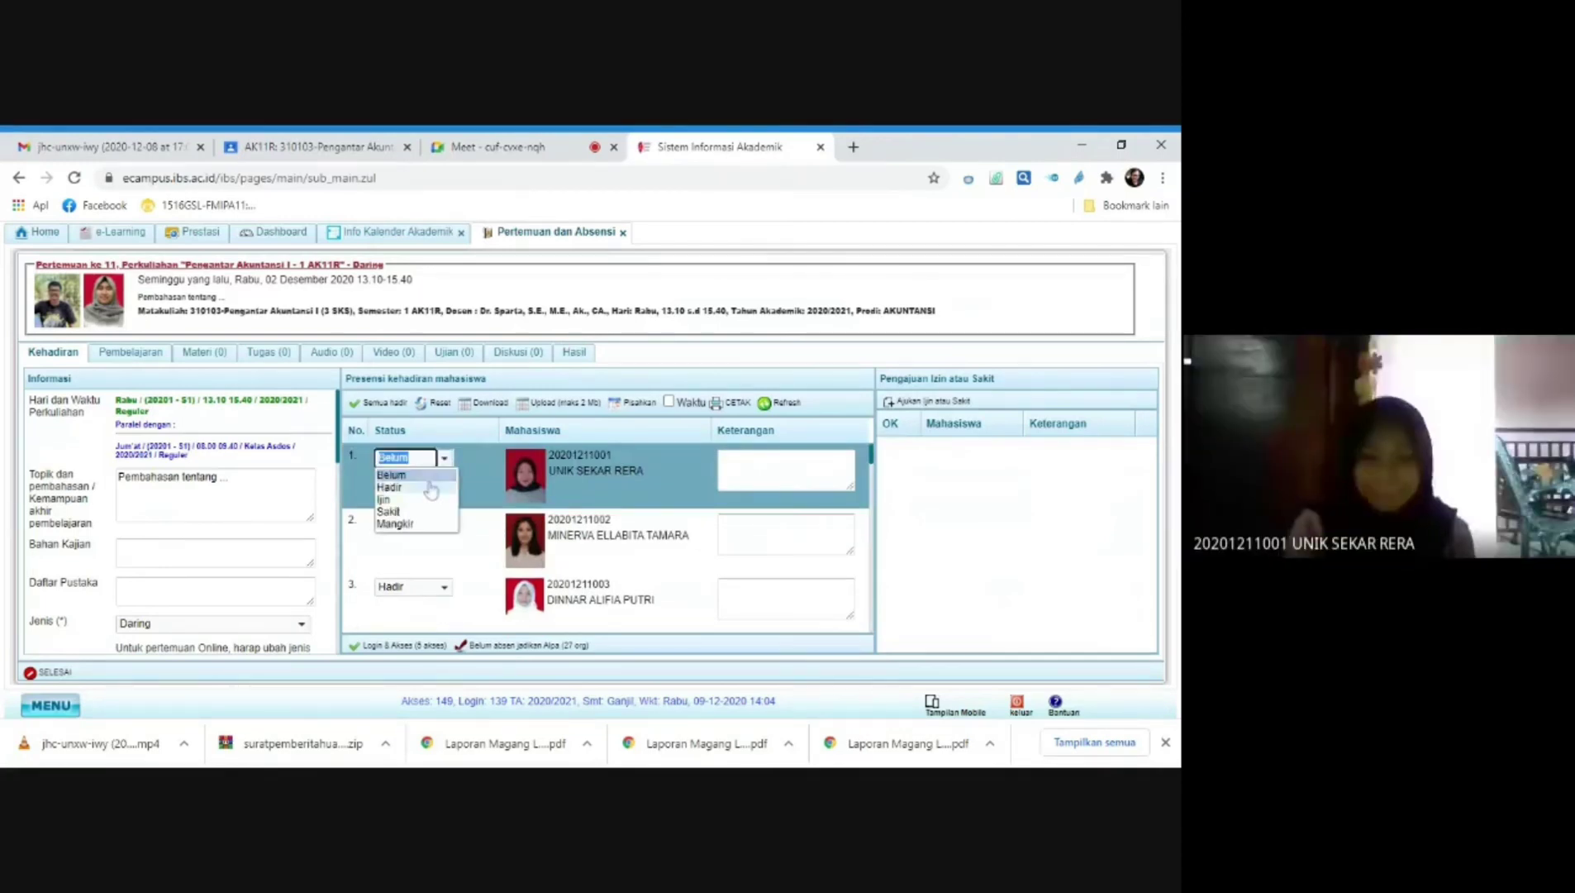
left_click(416, 489)
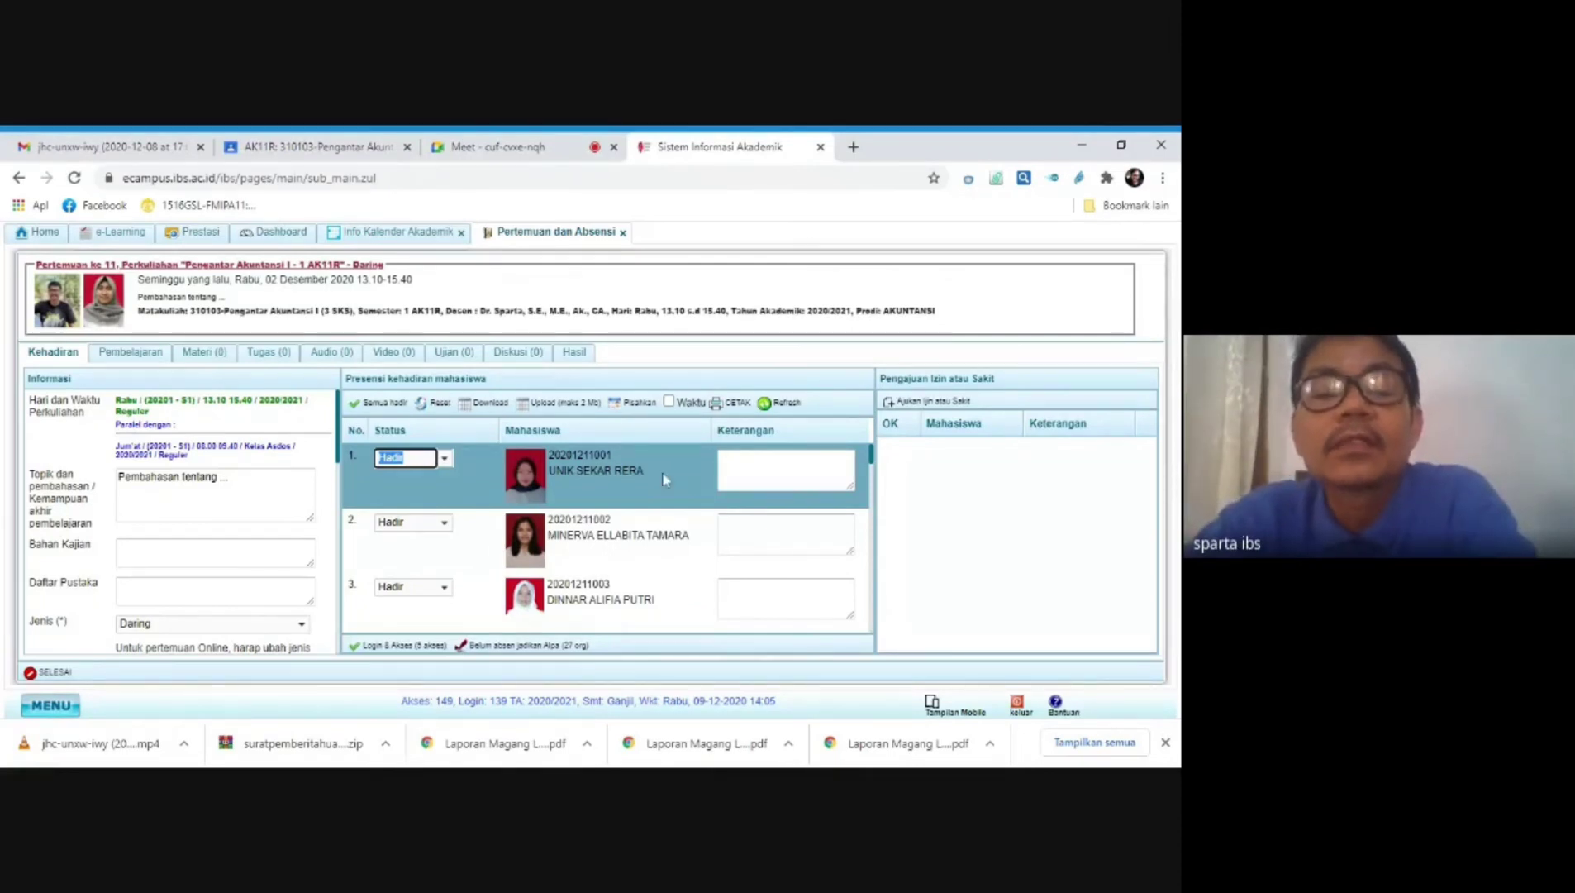
Step: Switch back to the Google Meet call to view the participants
mouse_move(529, 472)
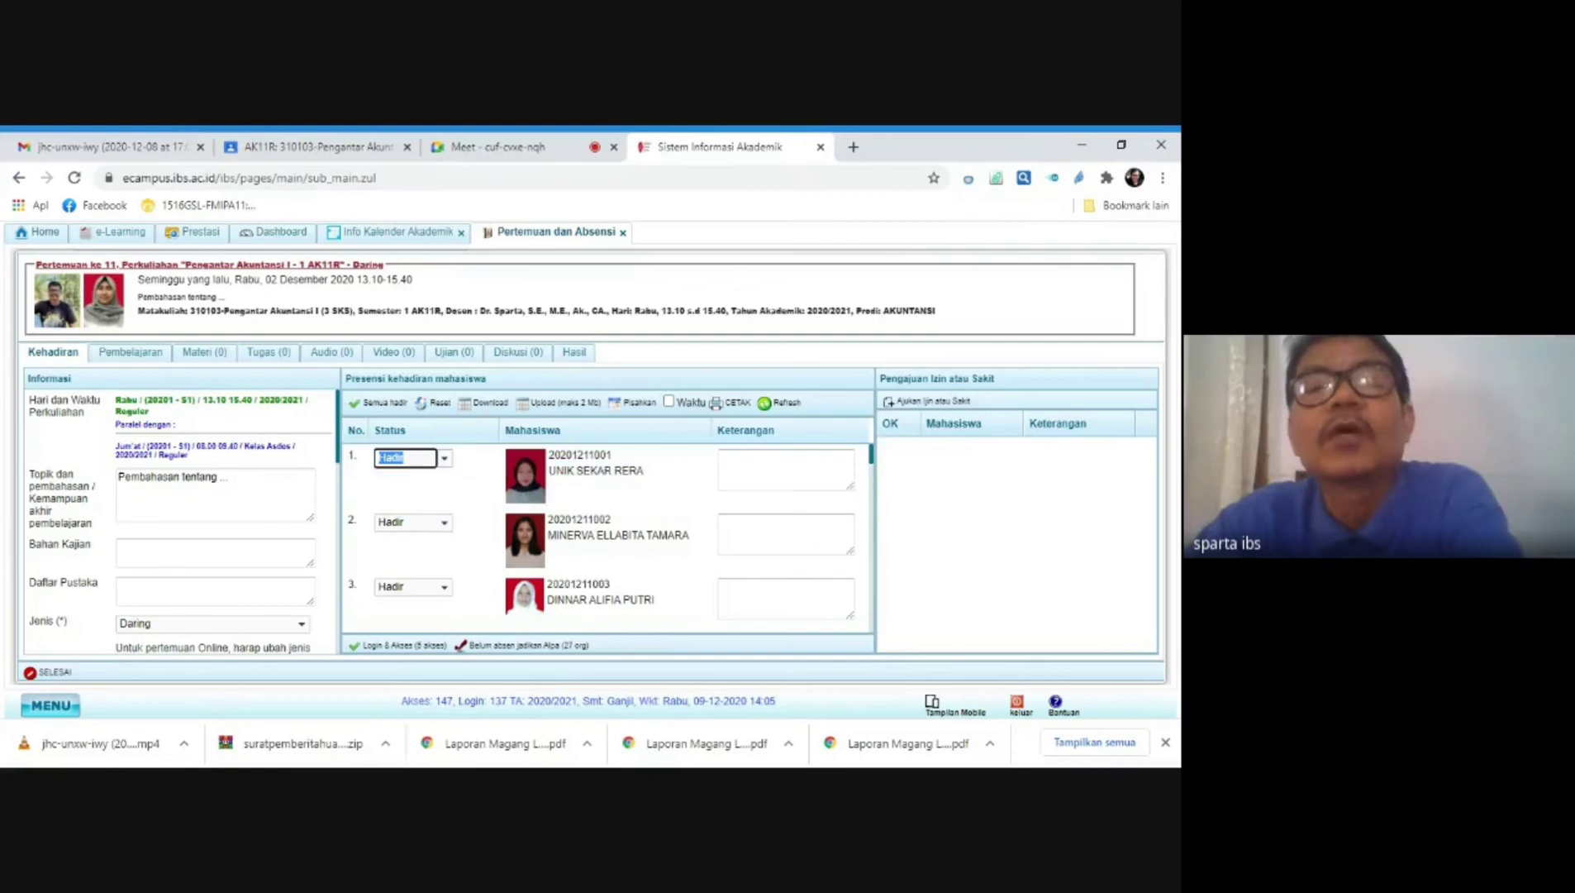
left_click(496, 147)
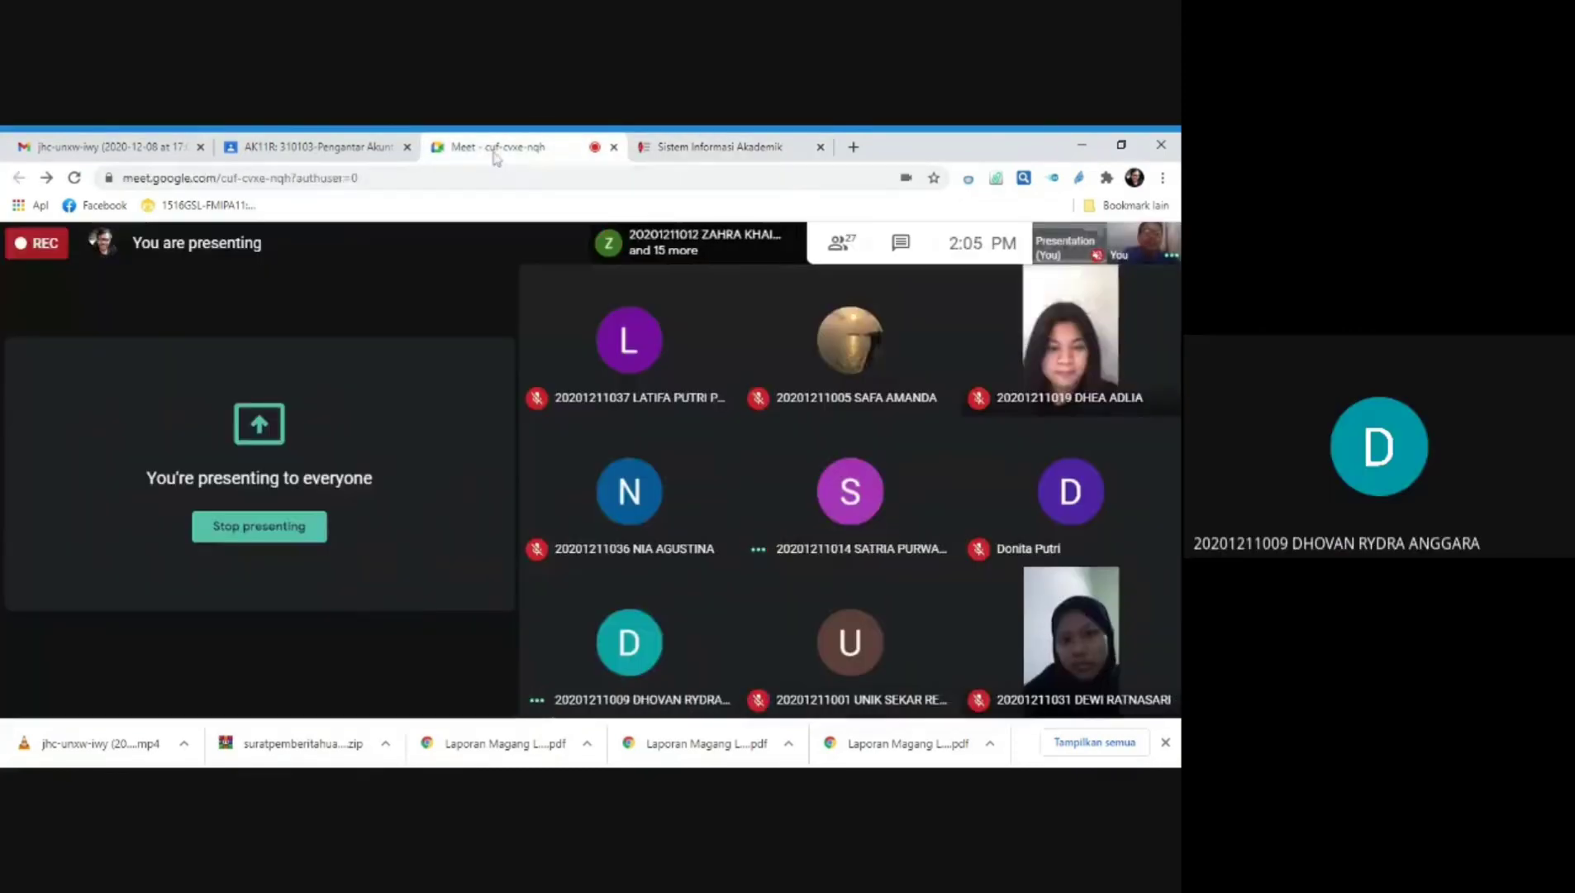